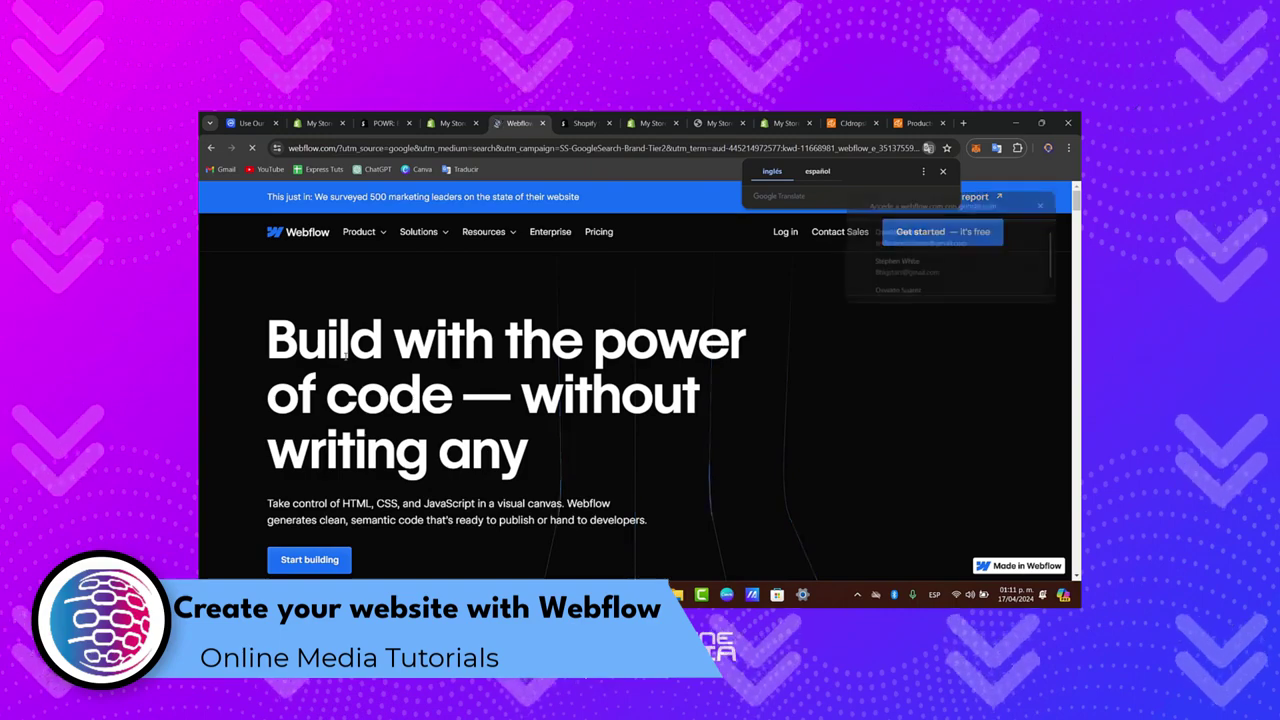
# Close the Shopify, My Store and Cldrops tabs and dismiss the Localization pop-up.
pyautogui.click(608, 123)
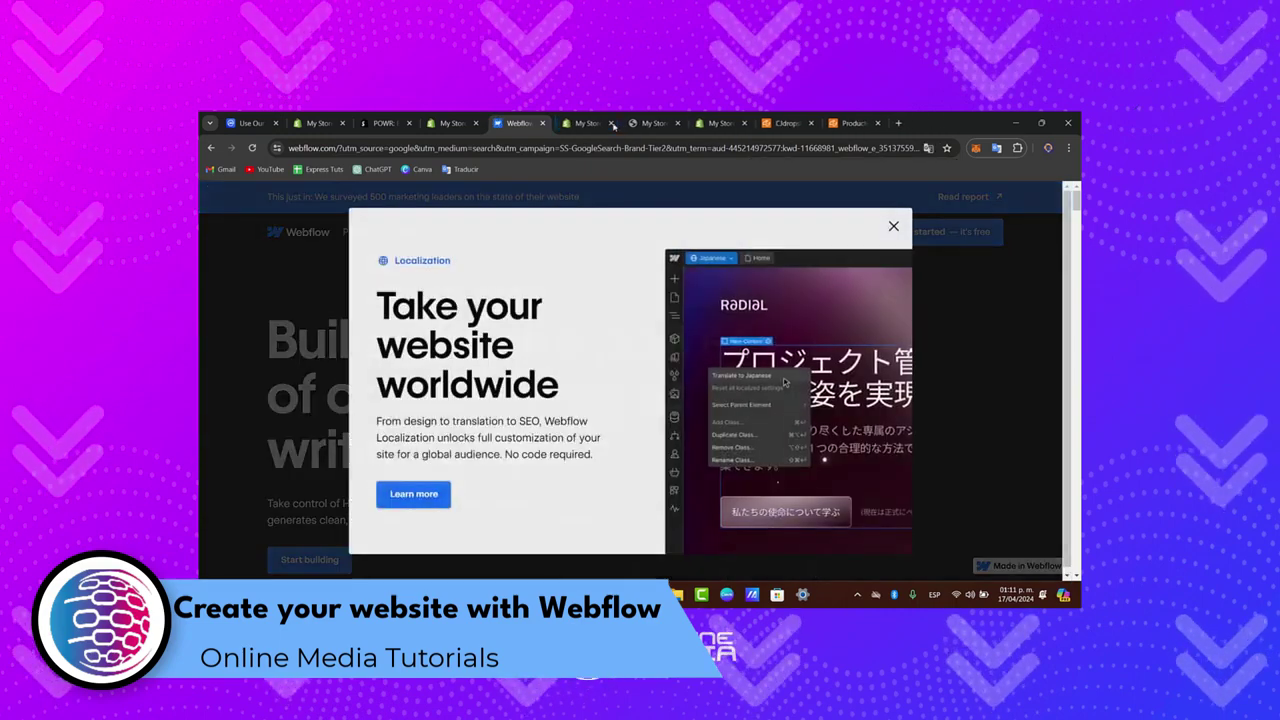
pyautogui.click(611, 123)
pyautogui.click(611, 123)
pyautogui.click(611, 123)
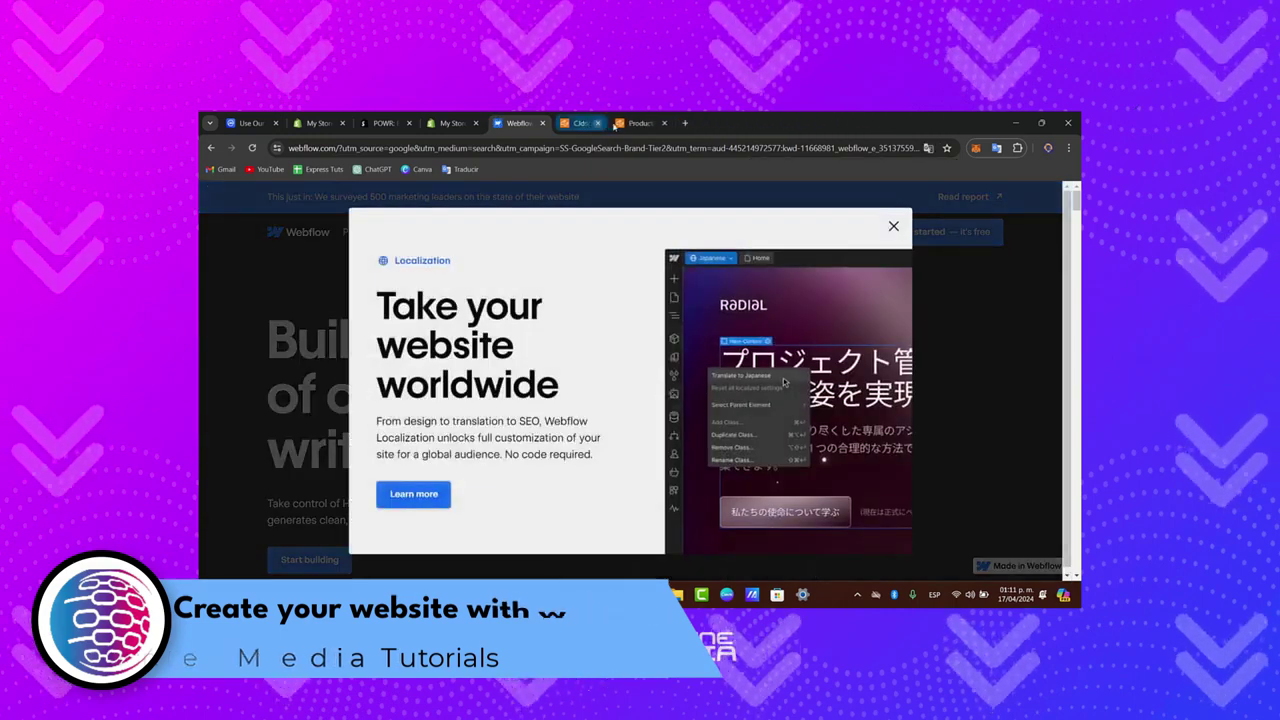
pyautogui.click(898, 232)
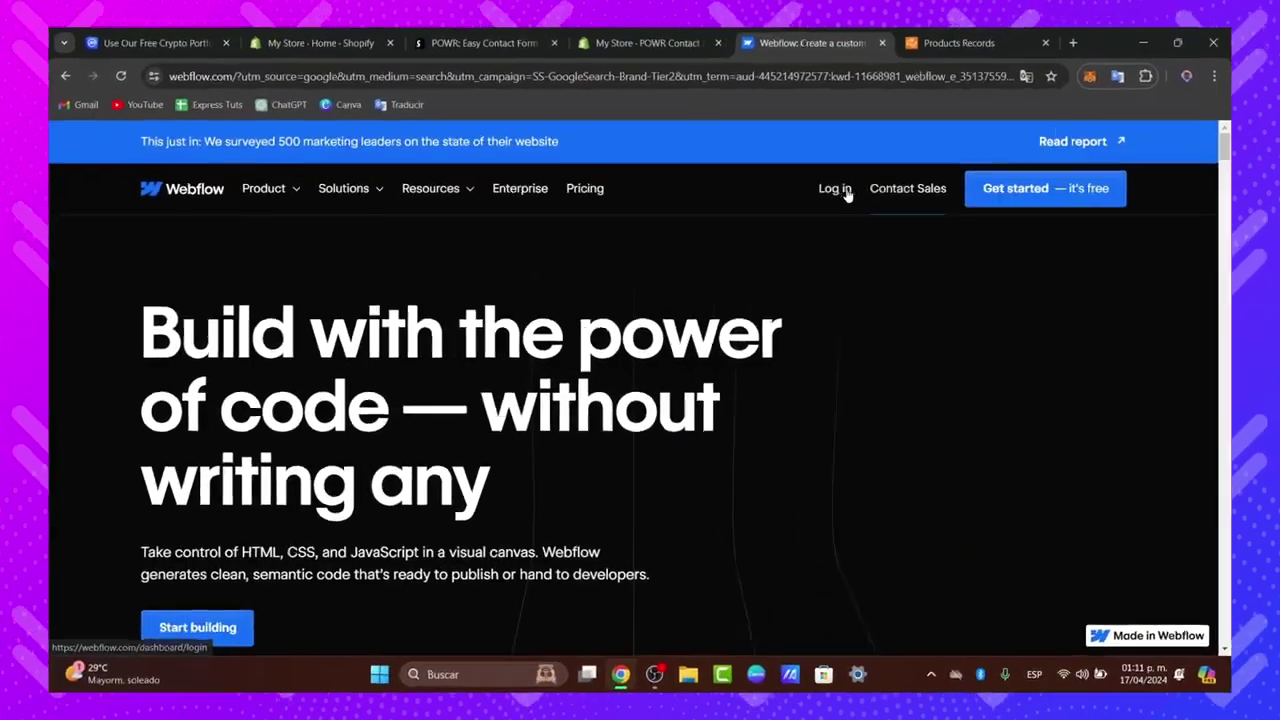
# Sign in to Webflow with Google, dismiss What's new, and start a new site.
pyautogui.scroll(-1, 170, 580)
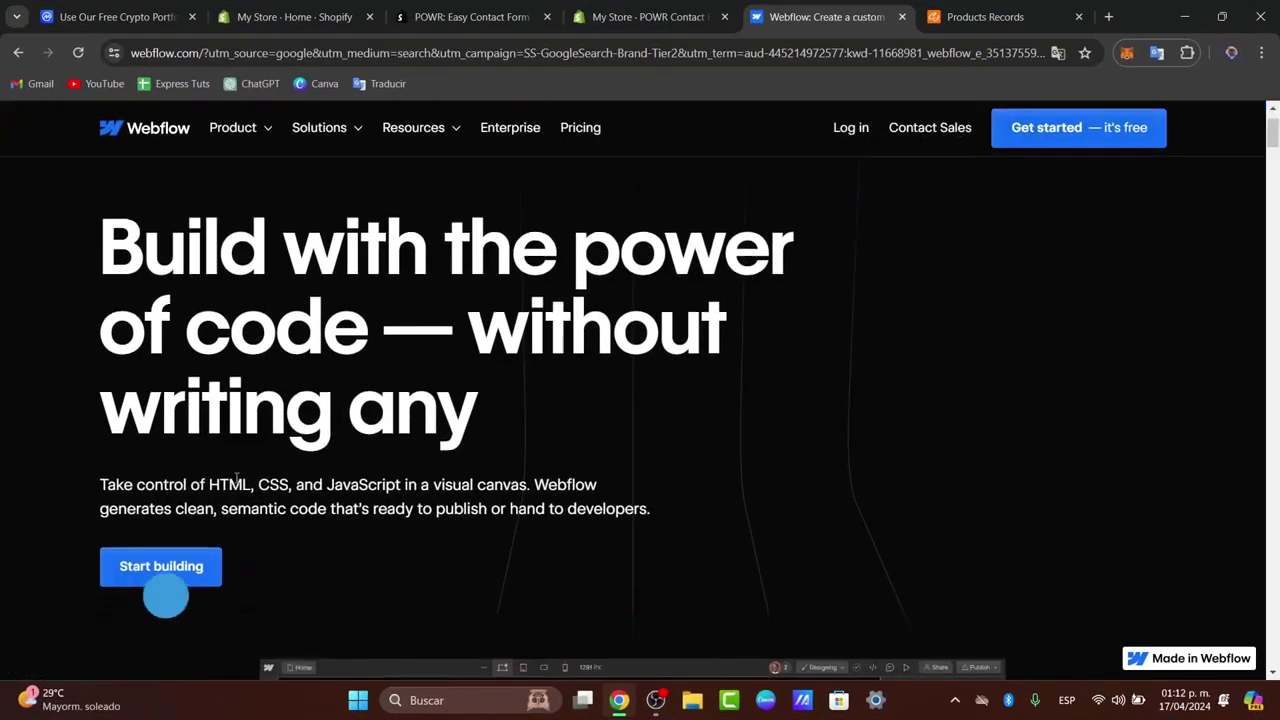
pyautogui.click(165, 575)
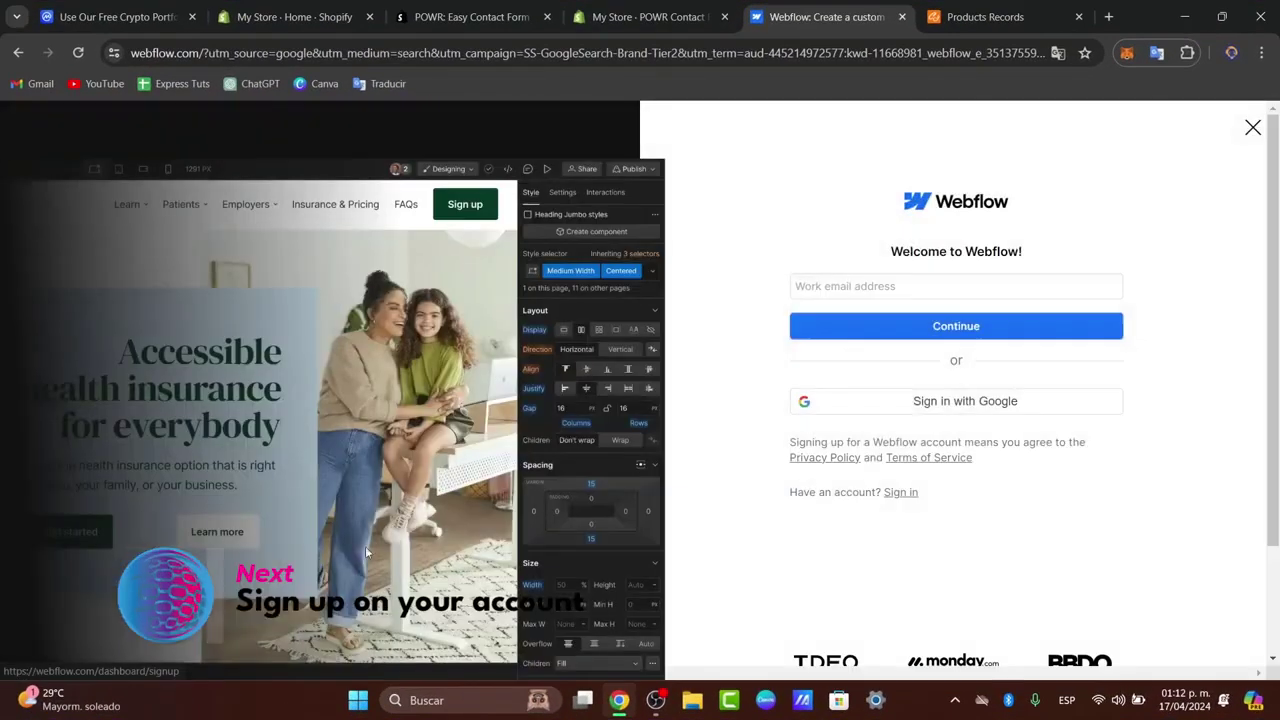
pyautogui.click(918, 405)
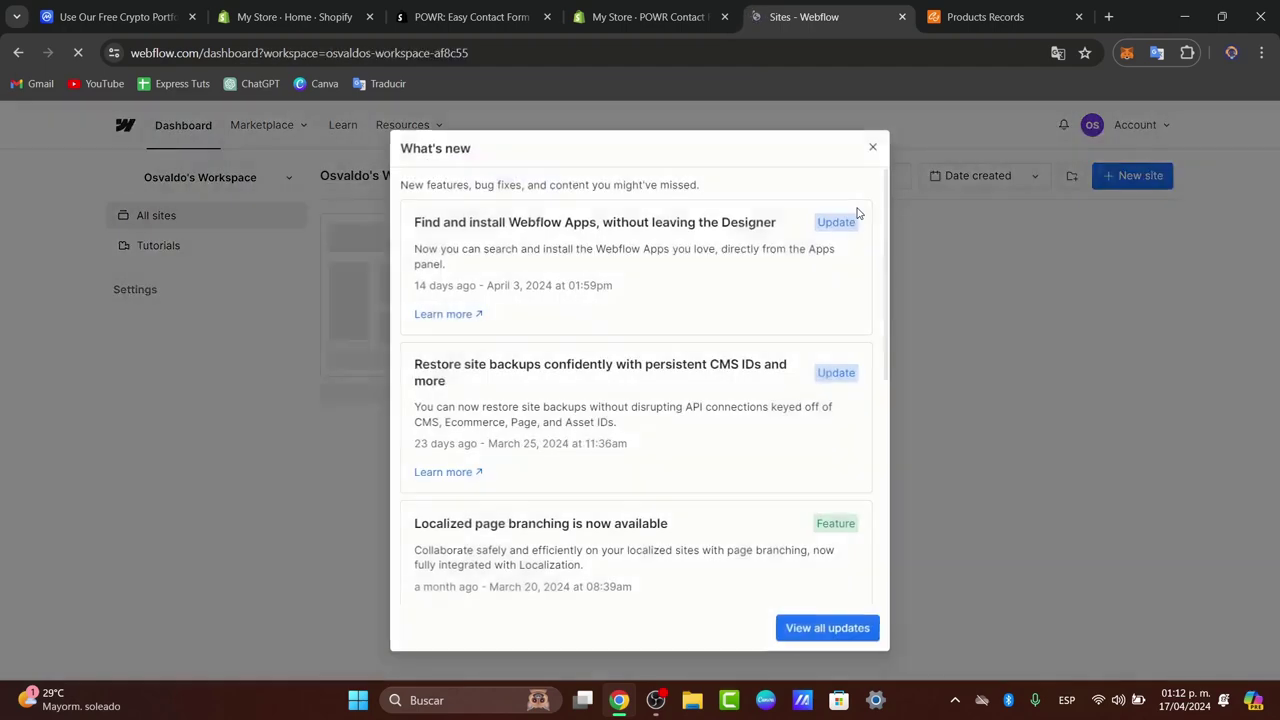
pyautogui.click(872, 147)
pyautogui.click(1123, 190)
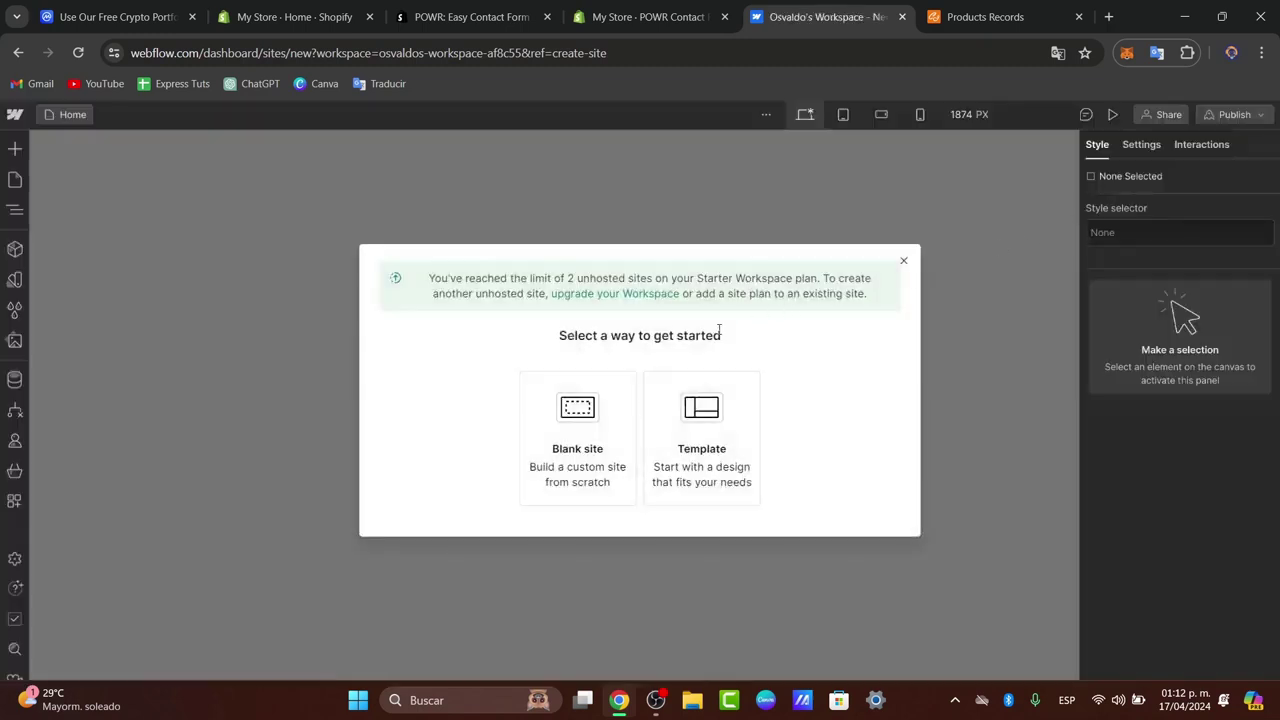
# Choose to start the new site from a template.
pyautogui.moveTo(697, 338); pyautogui.dragTo(624, 342)
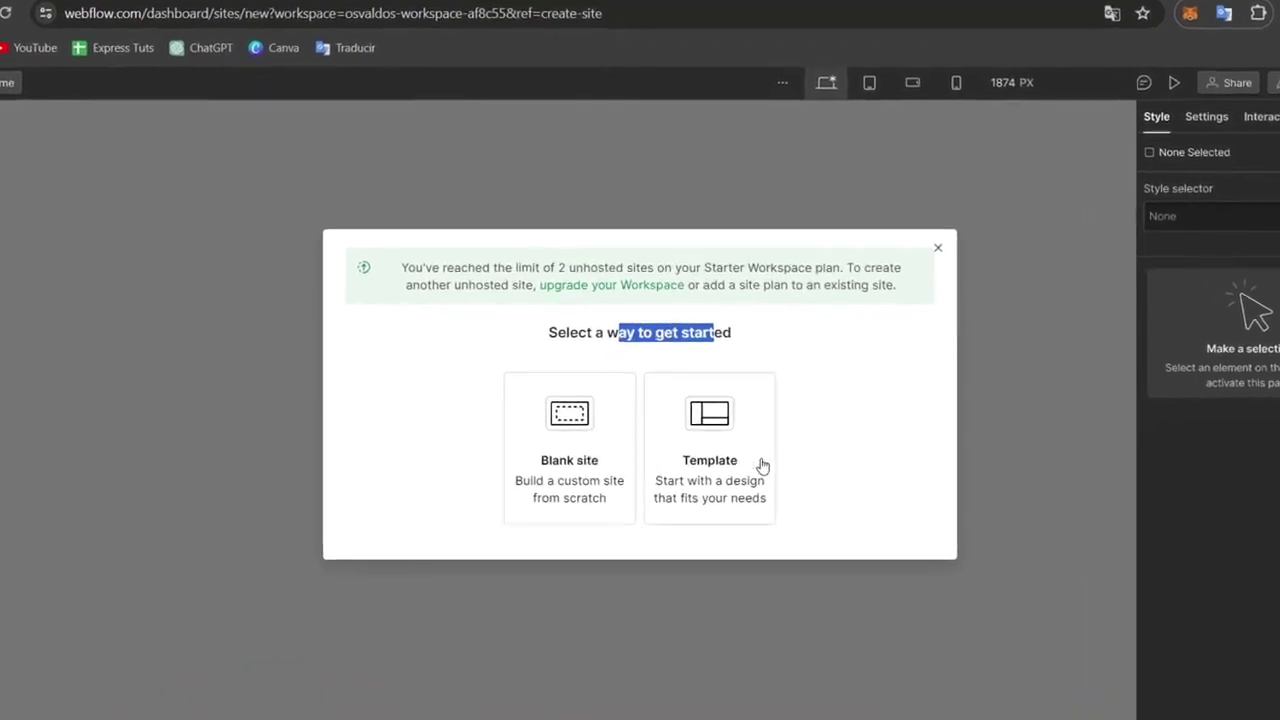
pyautogui.click(762, 465)
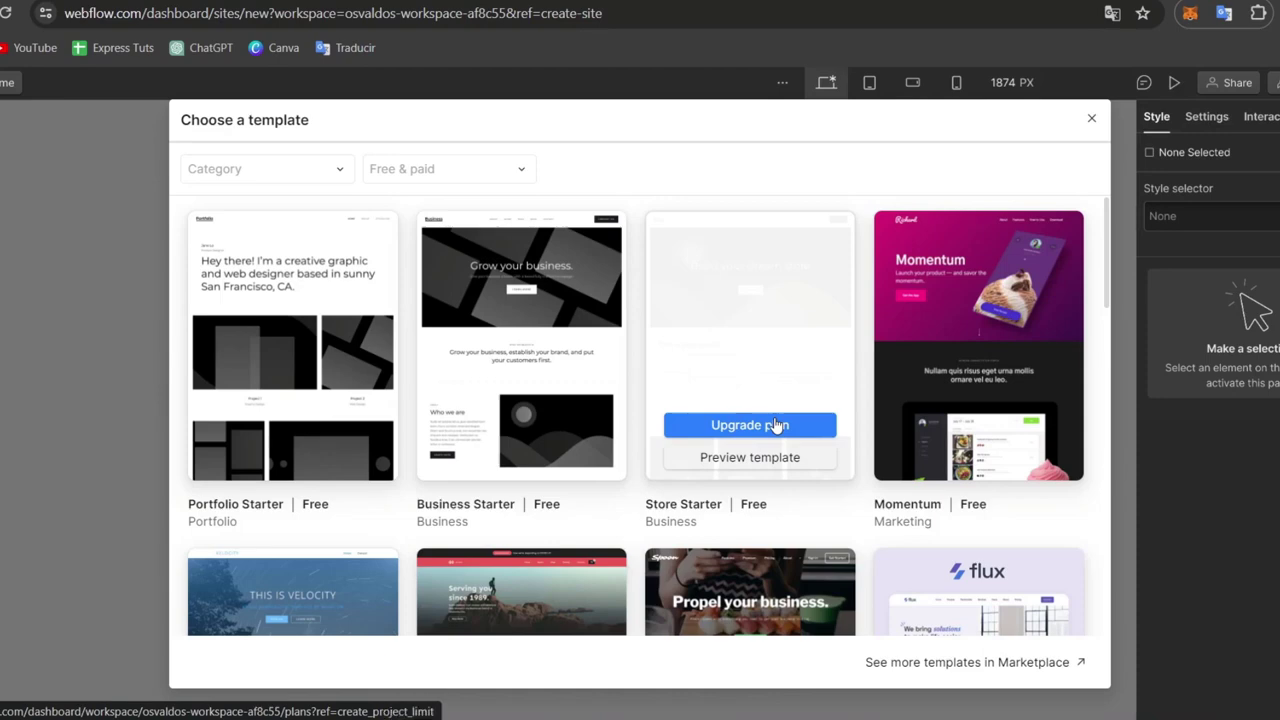
pyautogui.scroll(-3, 900, 397)
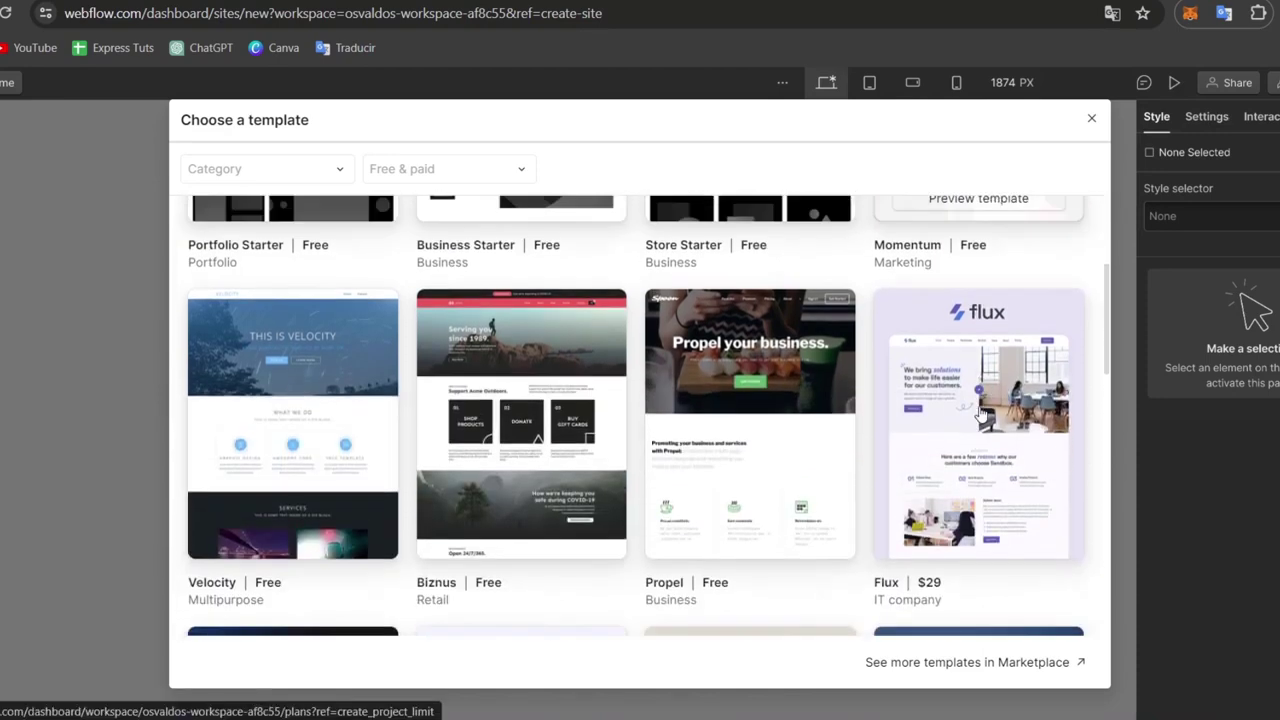
pyautogui.scroll(3, 643, 266)
# Filter the template gallery to Free and scroll through the free templates.
pyautogui.click(463, 170)
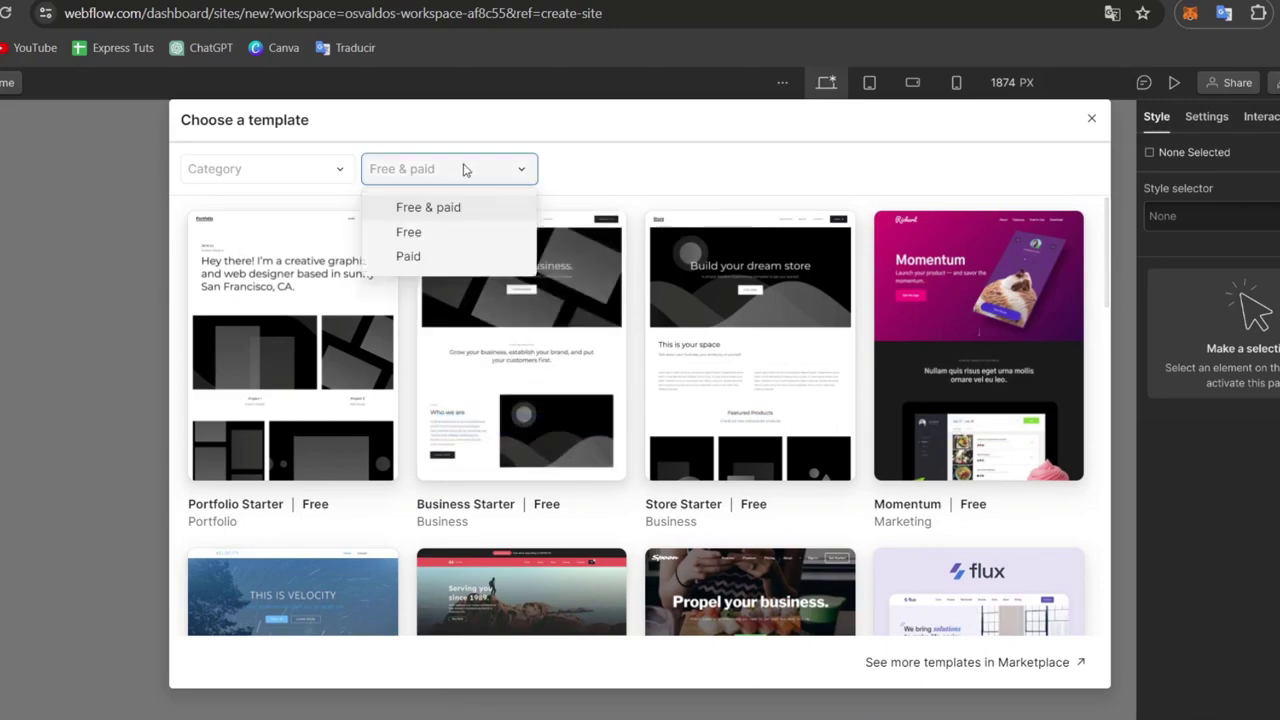
pyautogui.click(430, 234)
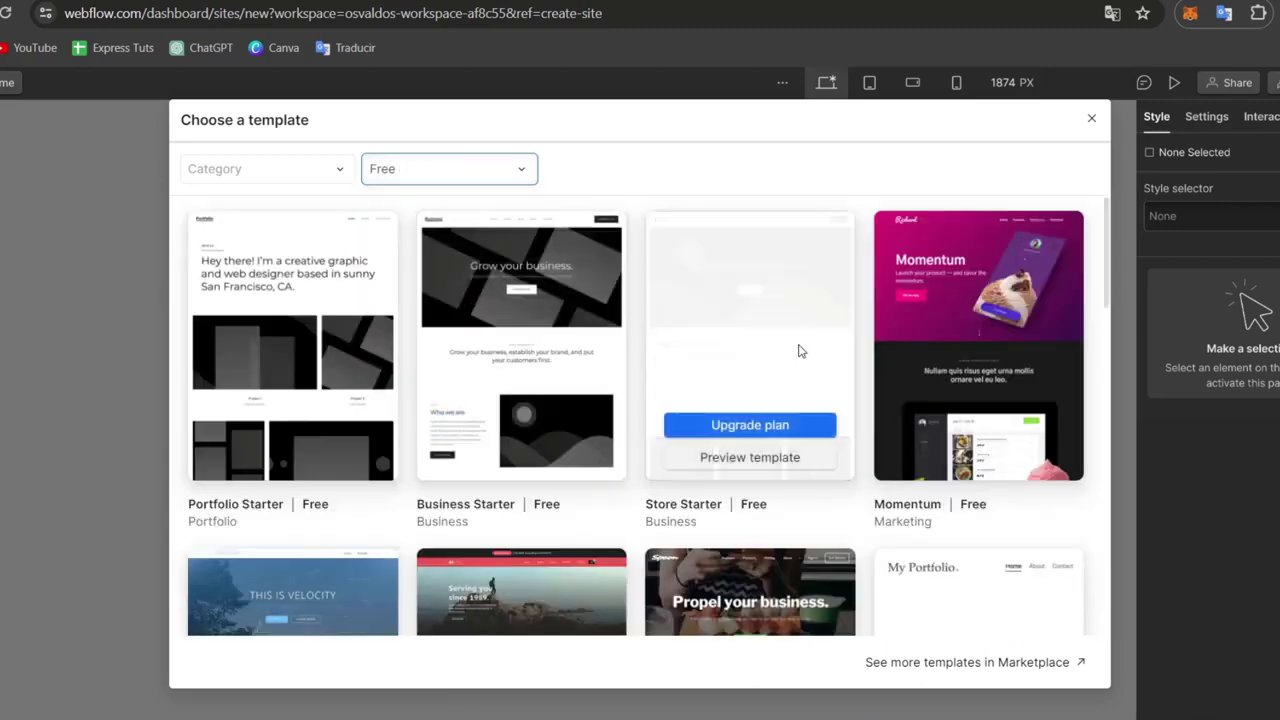
pyautogui.scroll(-10, 800, 351)
pyautogui.scroll(7, 800, 351)
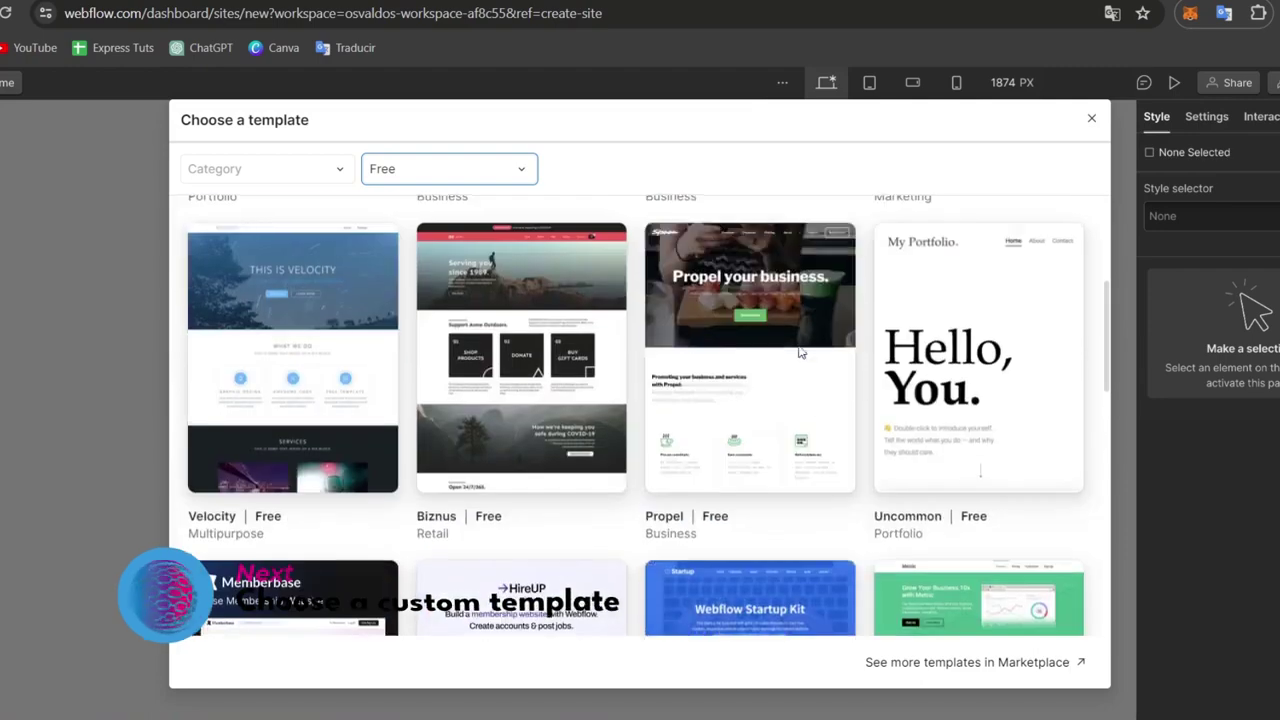
pyautogui.moveTo(800, 351)
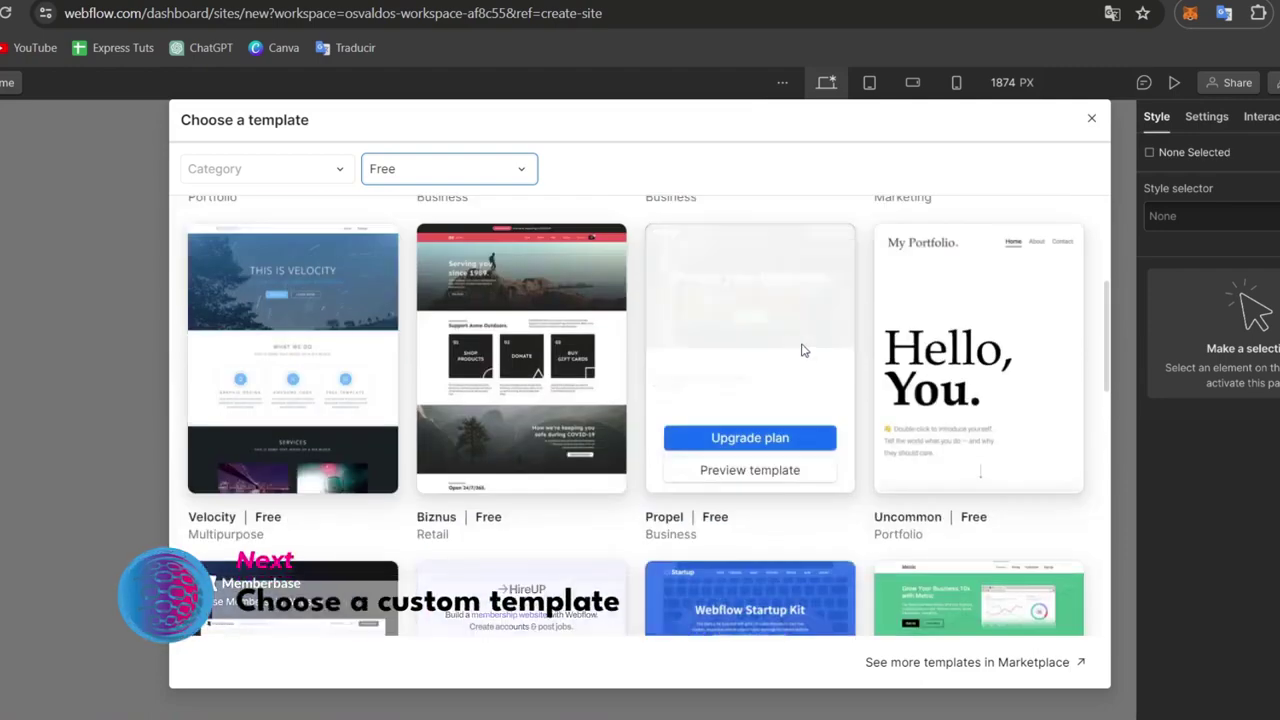
pyautogui.scroll(-3, 800, 351)
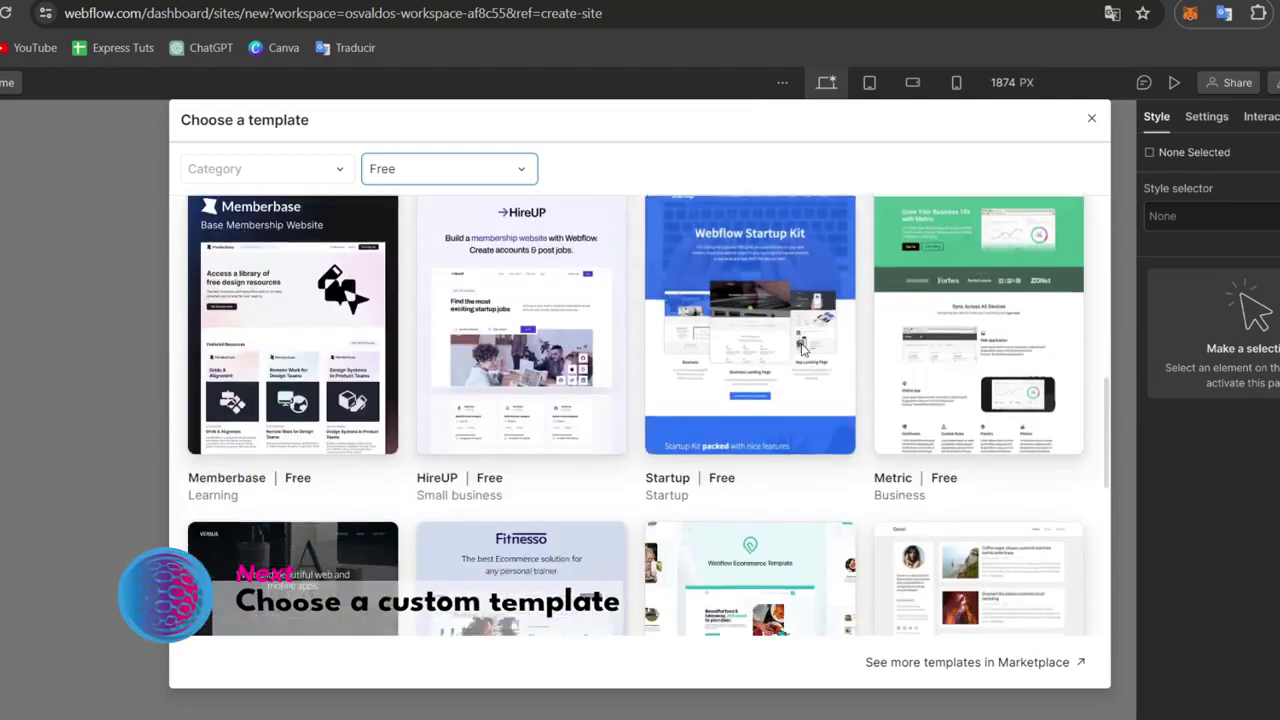
pyautogui.scroll(-3, 800, 351)
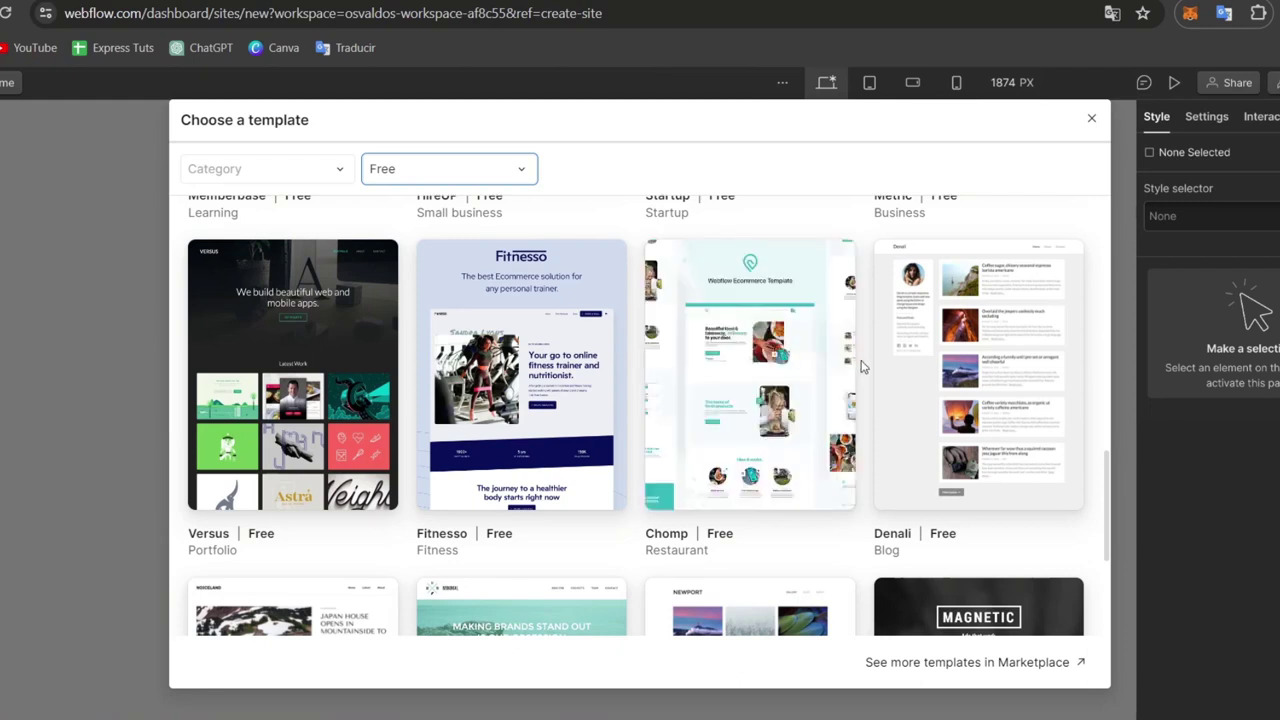
pyautogui.scroll(-1, 863, 367)
pyautogui.scroll(1, 863, 367)
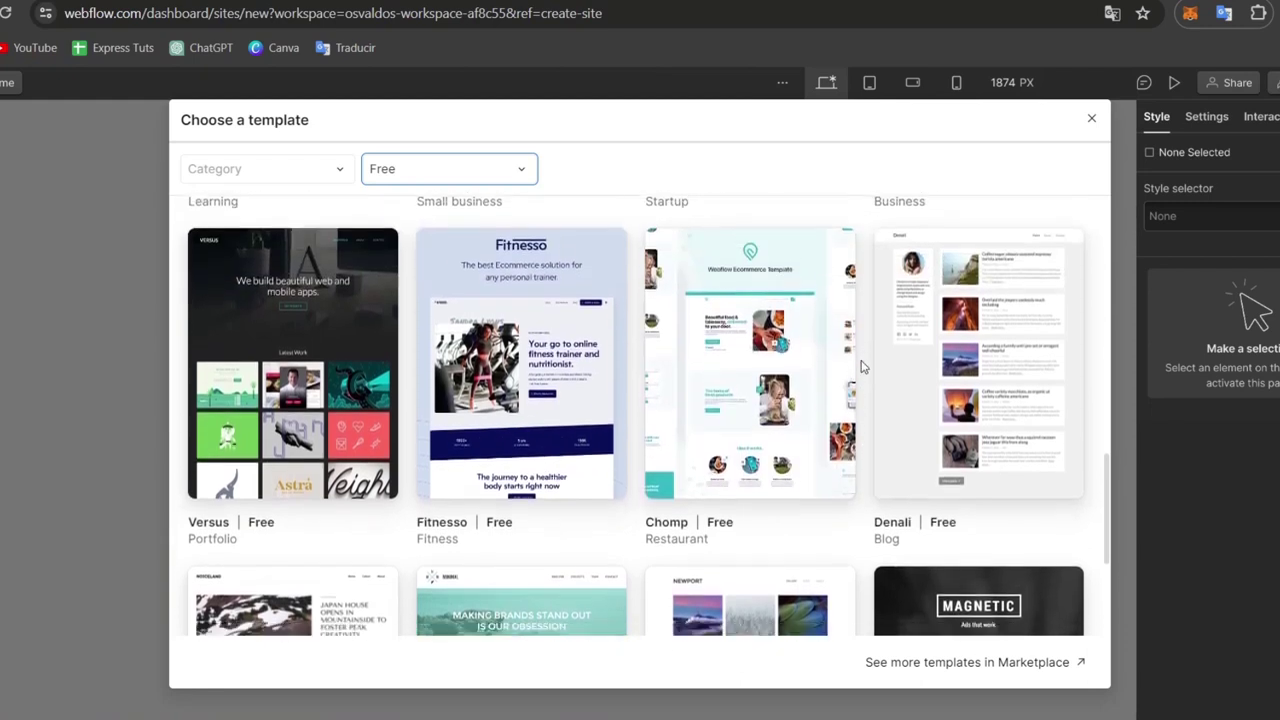
pyautogui.scroll(-2, 863, 367)
pyautogui.scroll(-1, 863, 367)
pyautogui.scroll(10, 860, 365)
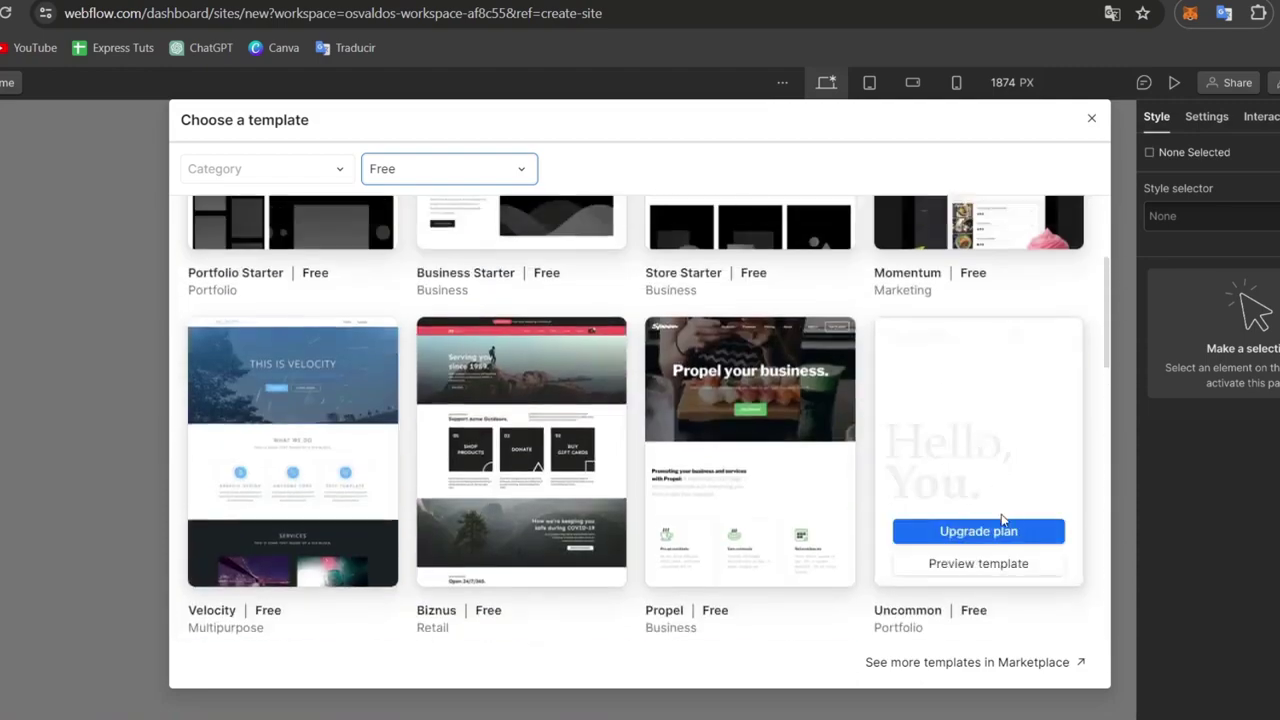
pyautogui.scroll(3, 1003, 440)
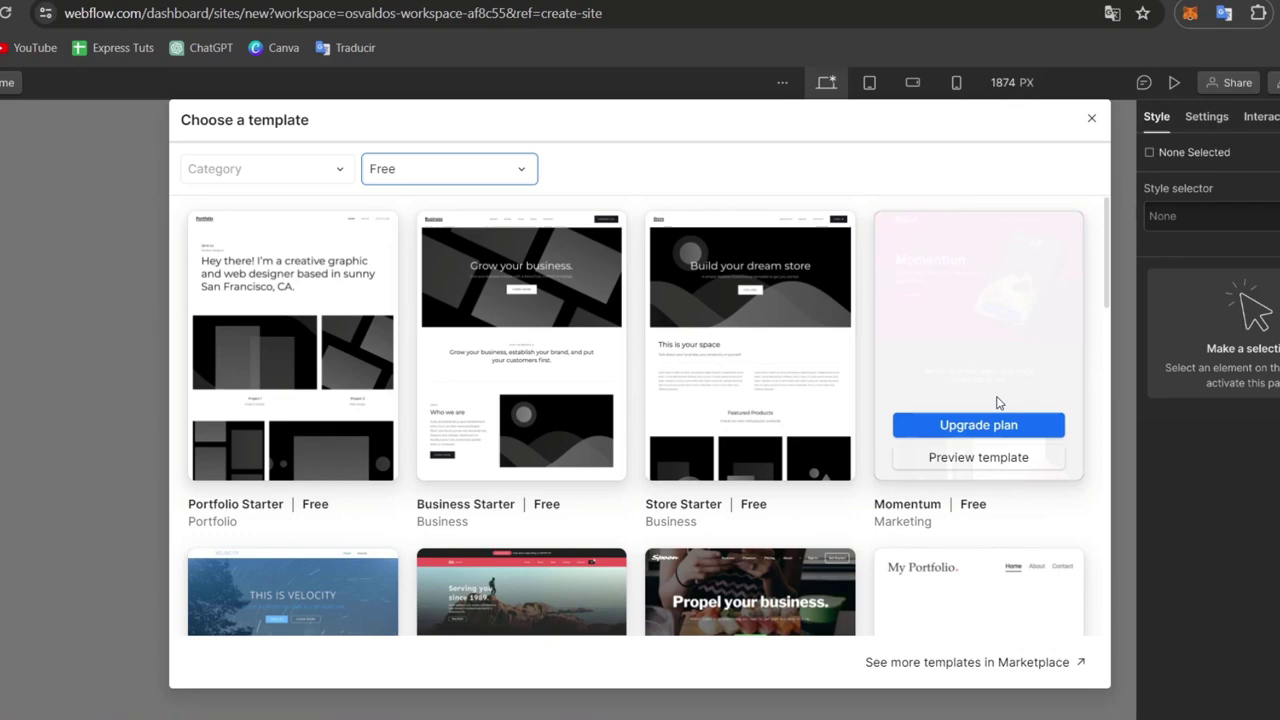
# Create the site 'Portfolio Online Media' from the Uncommon portfolio template.
pyautogui.click(997, 402)
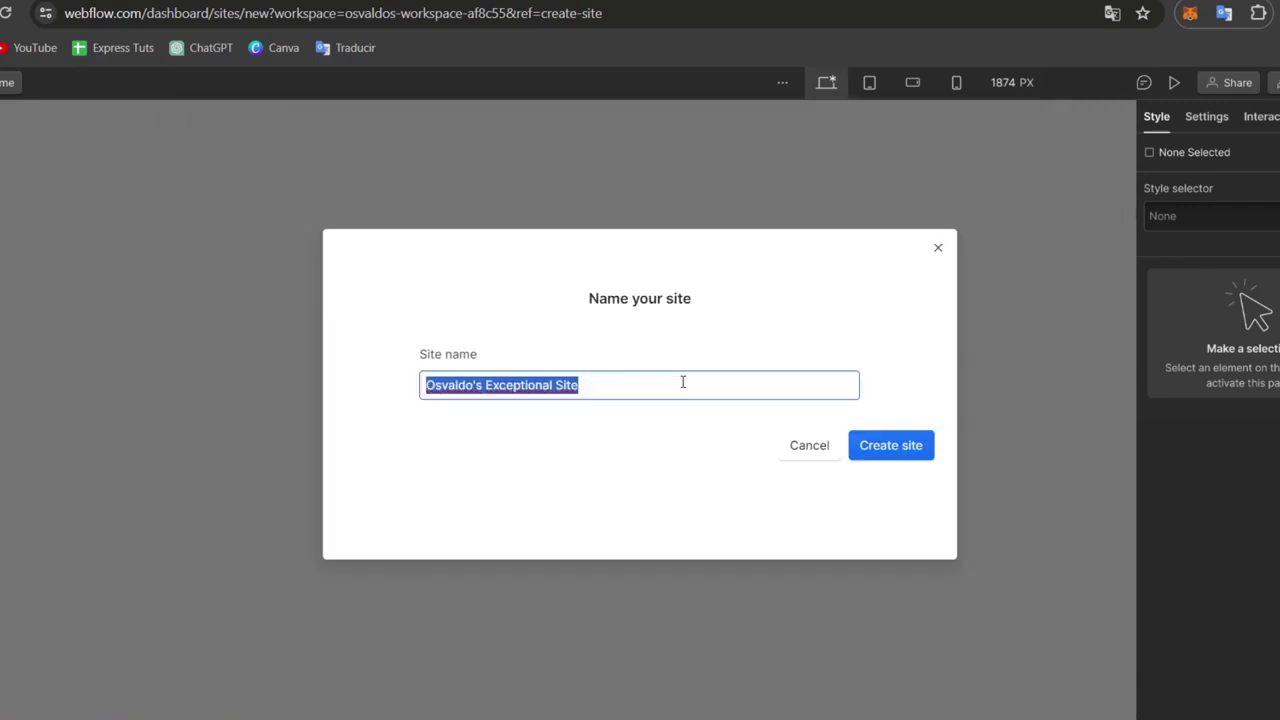
pyautogui.write('Portfo')
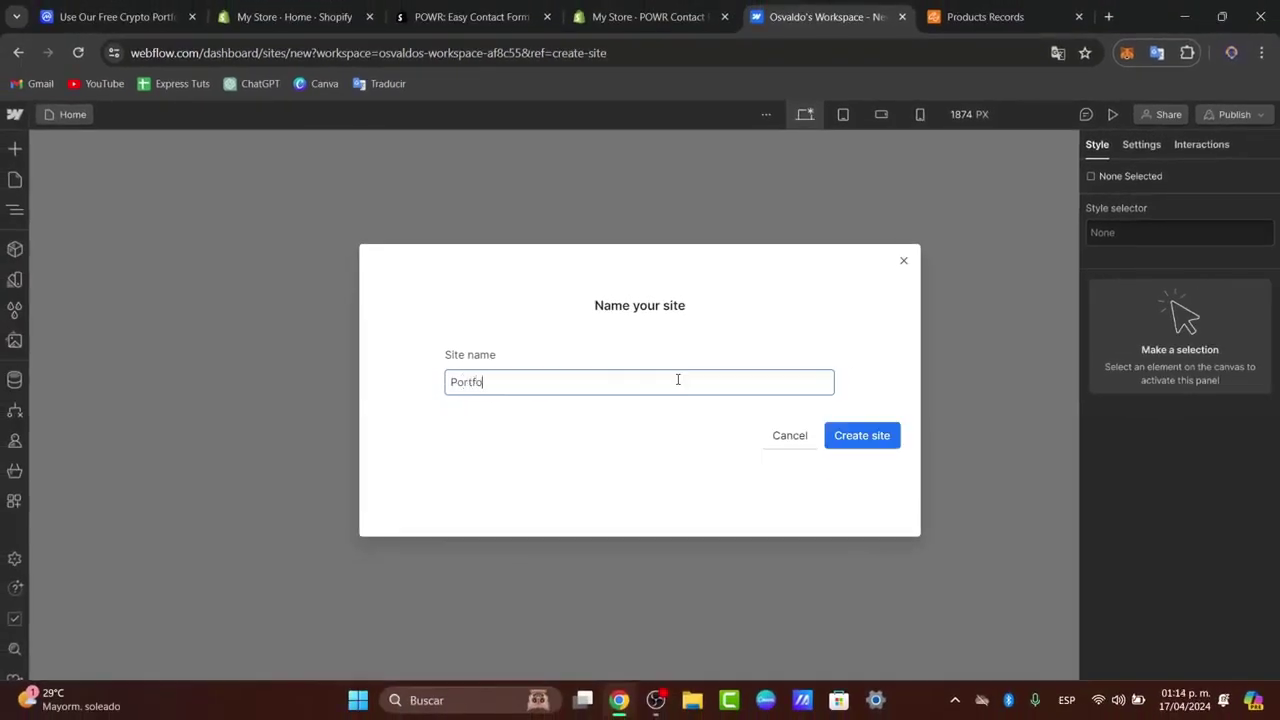
pyautogui.write('lio Online Media')
pyautogui.press('Return')
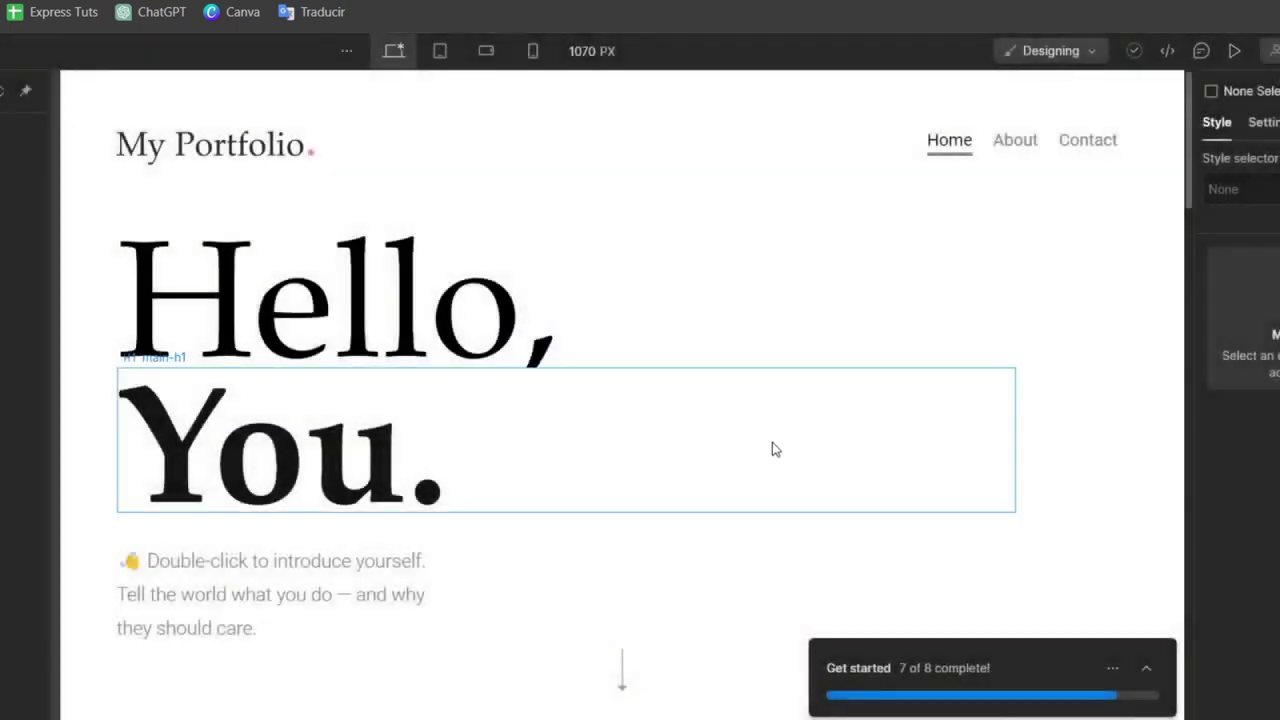
# Expand the Get started checklist and view the 'Change colors, fonts, and classes' tutorial.
pyautogui.click(1146, 668)
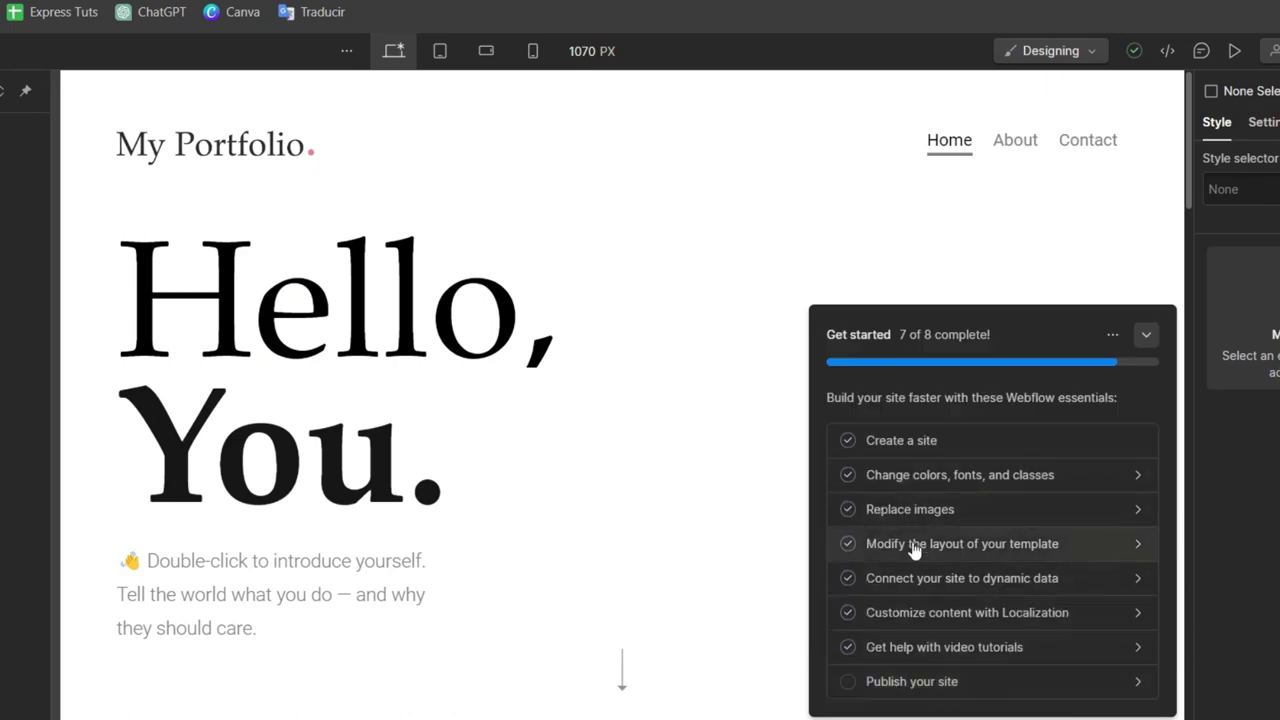
pyautogui.click(1013, 478)
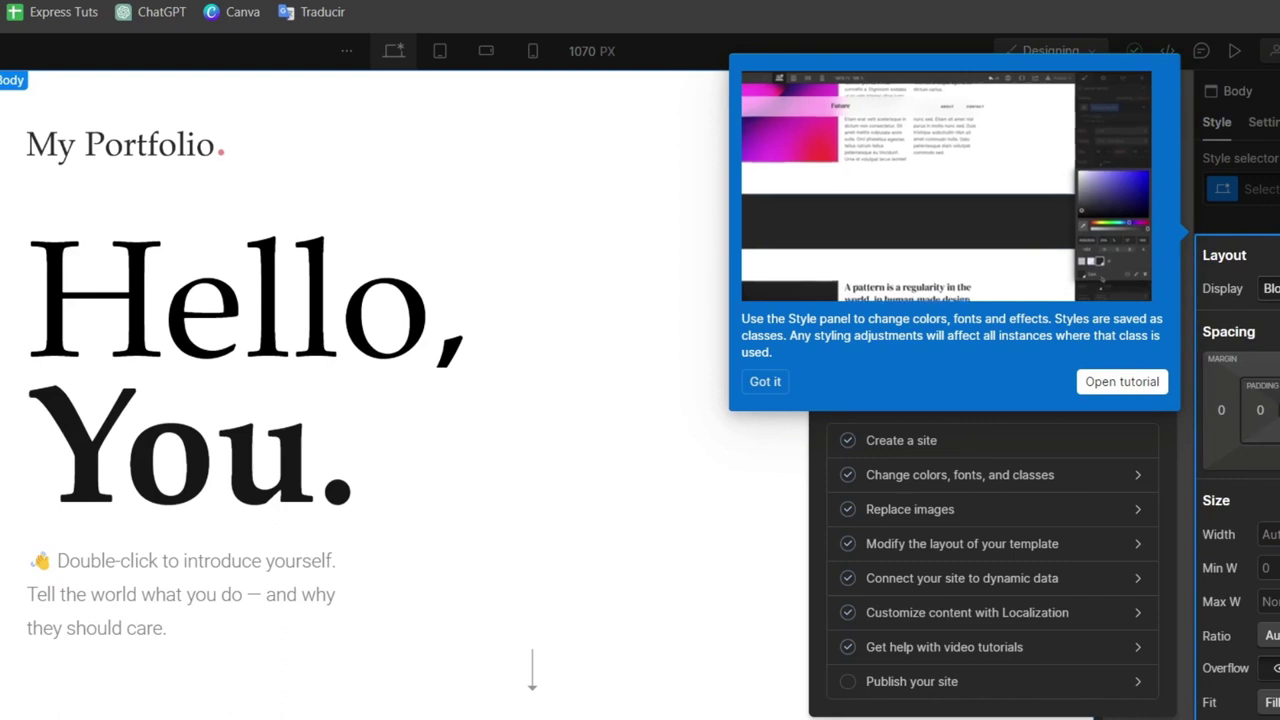
pyautogui.scroll(-1, 1230, 380)
pyautogui.scroll(-3, 1272, 636)
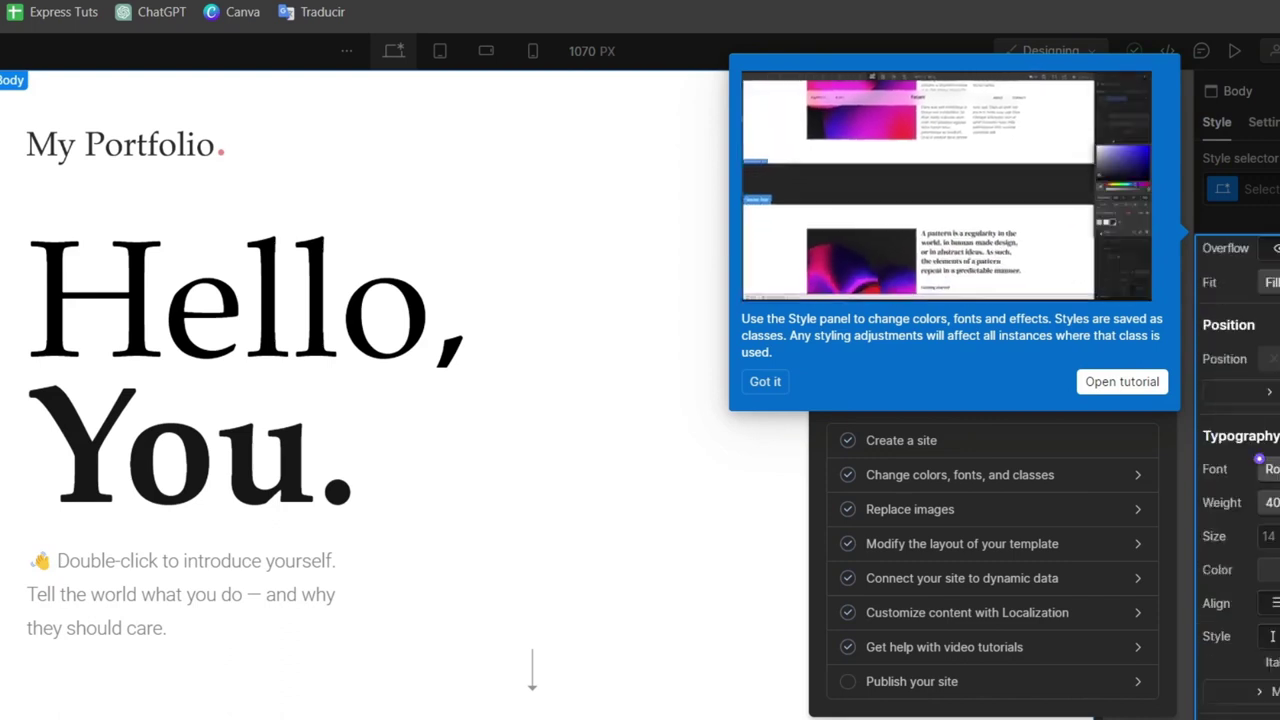
pyautogui.scroll(-8, 1240, 450)
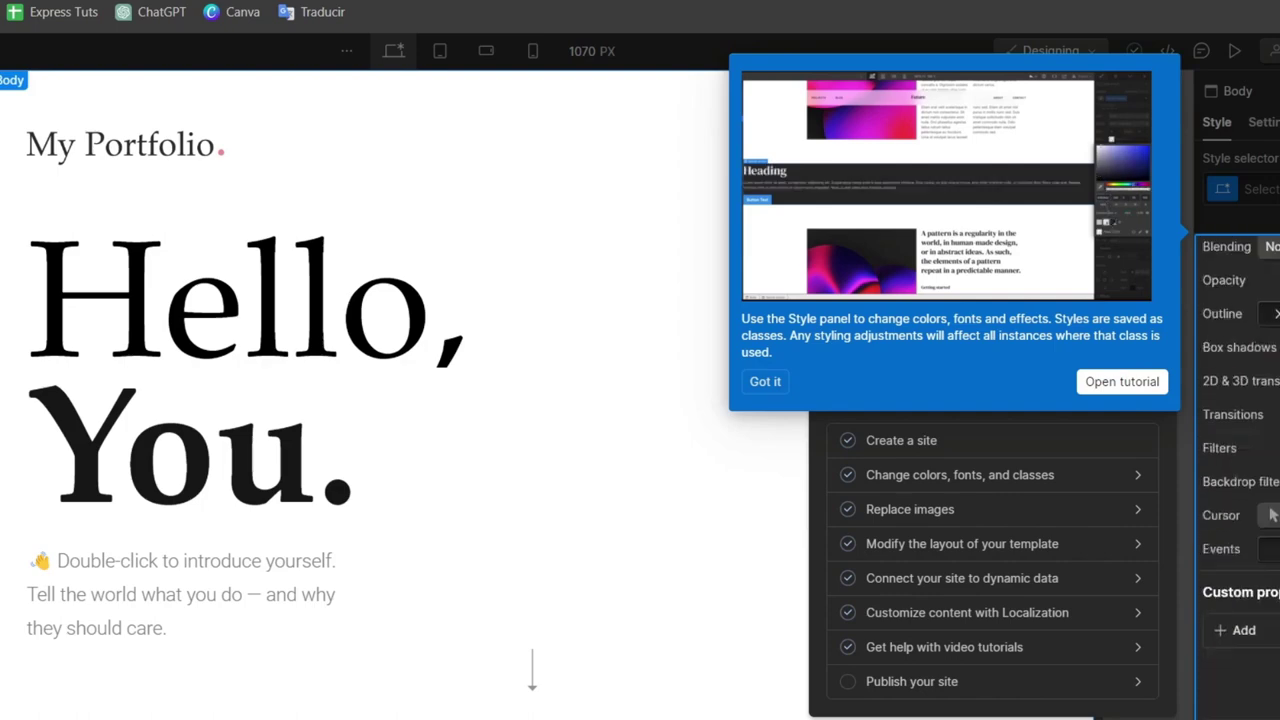
pyautogui.scroll(1, 1240, 450)
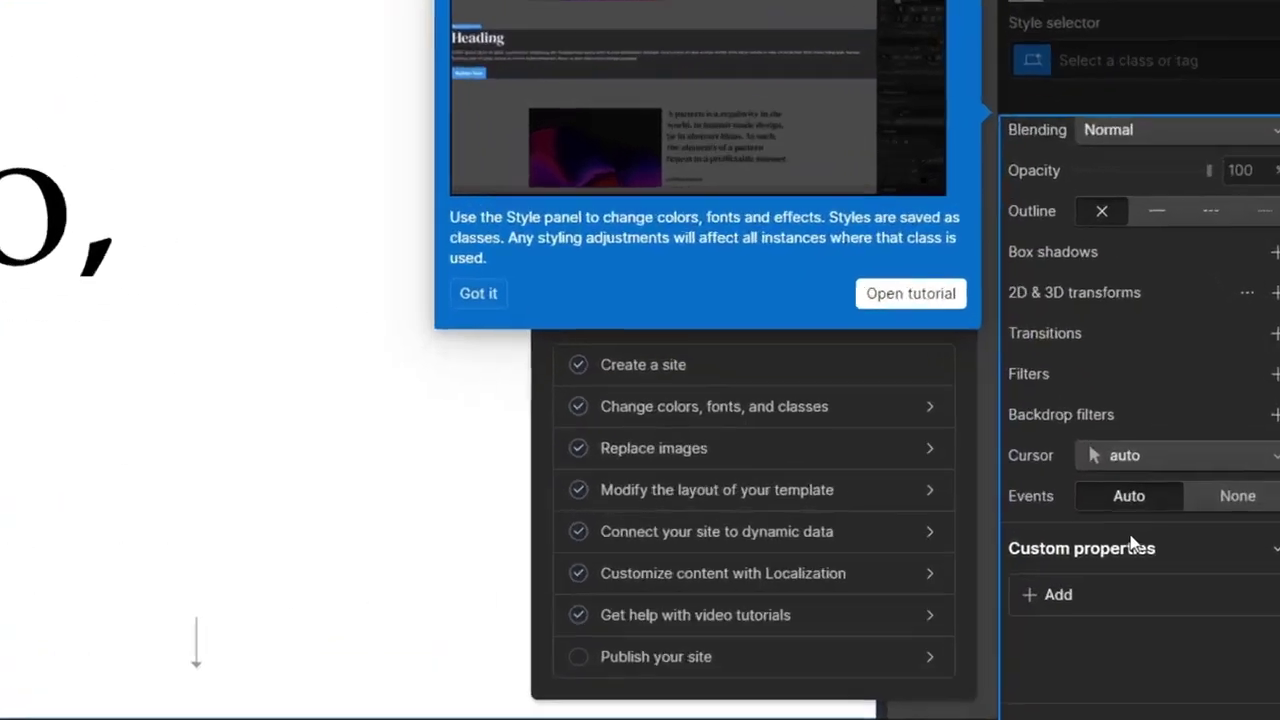
pyautogui.scroll(1, 1124, 541)
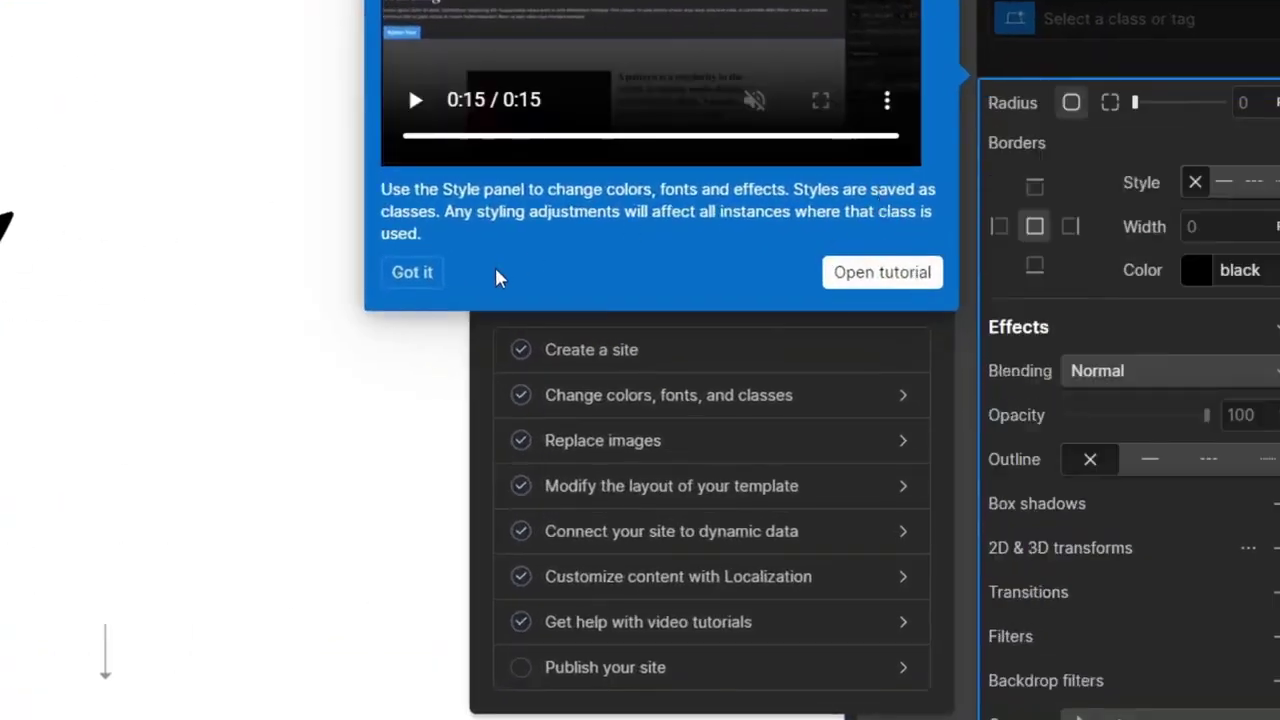
# Dismiss the tutorial and bold the word 'Video.' in the hero heading.
pyautogui.click(398, 282)
pyautogui.click(97, 229)
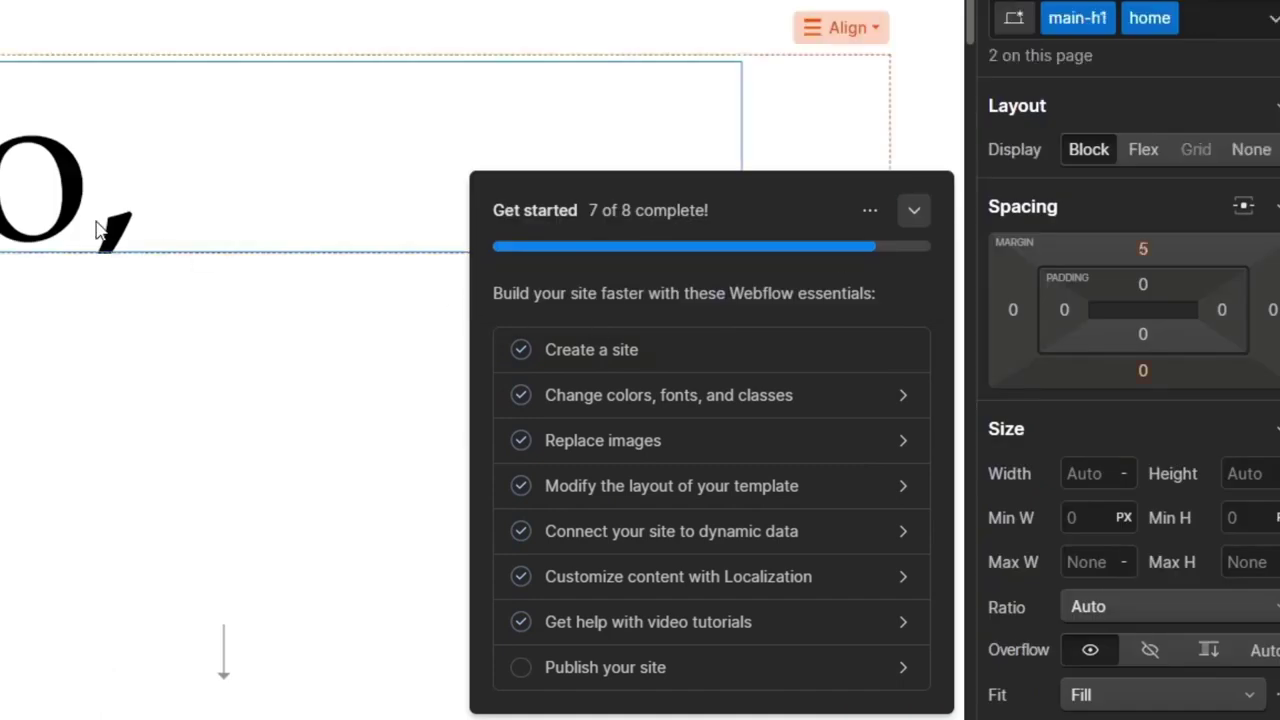
pyautogui.doubleClick(125, 225)
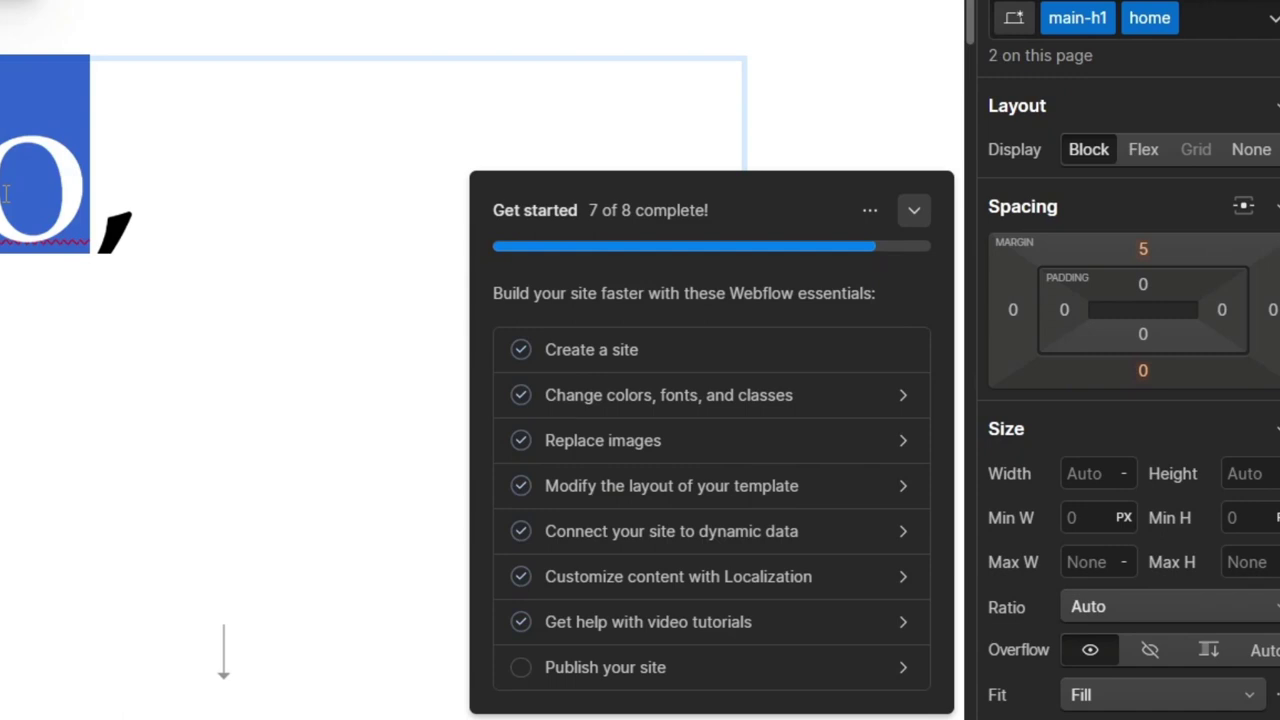
pyautogui.hotkey('ctrl', 'b')
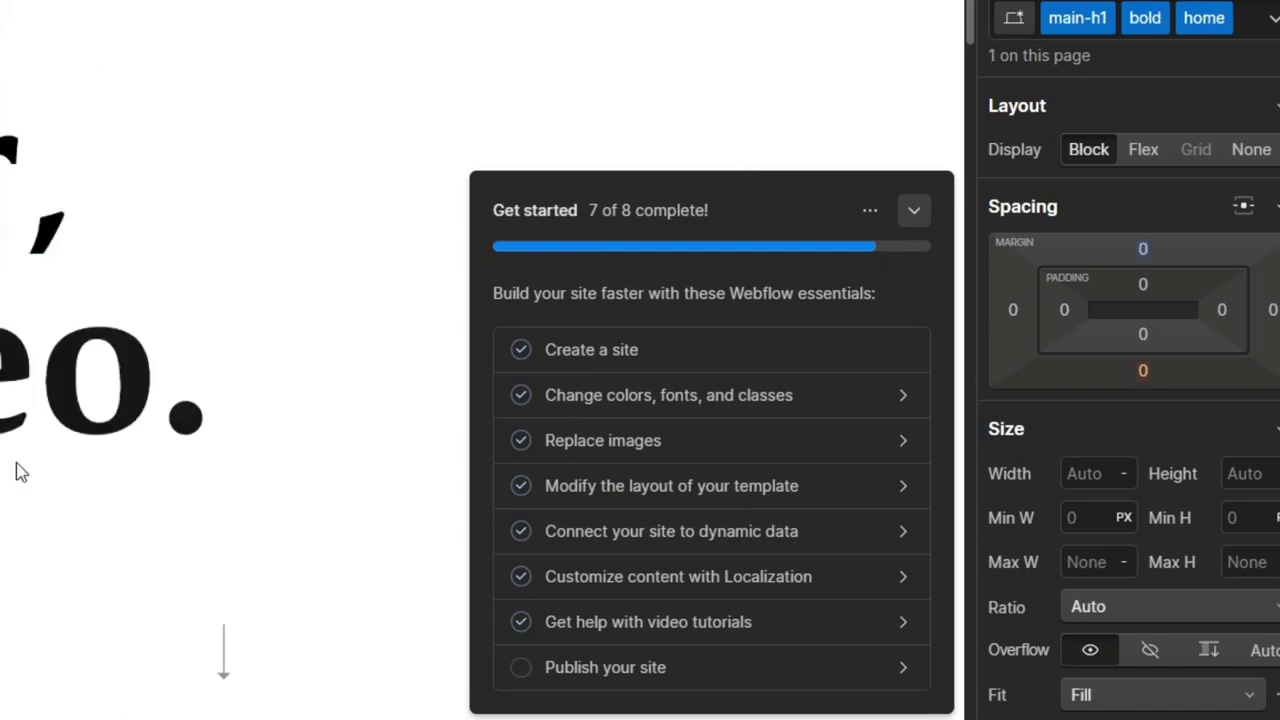
pyautogui.click(242, 405)
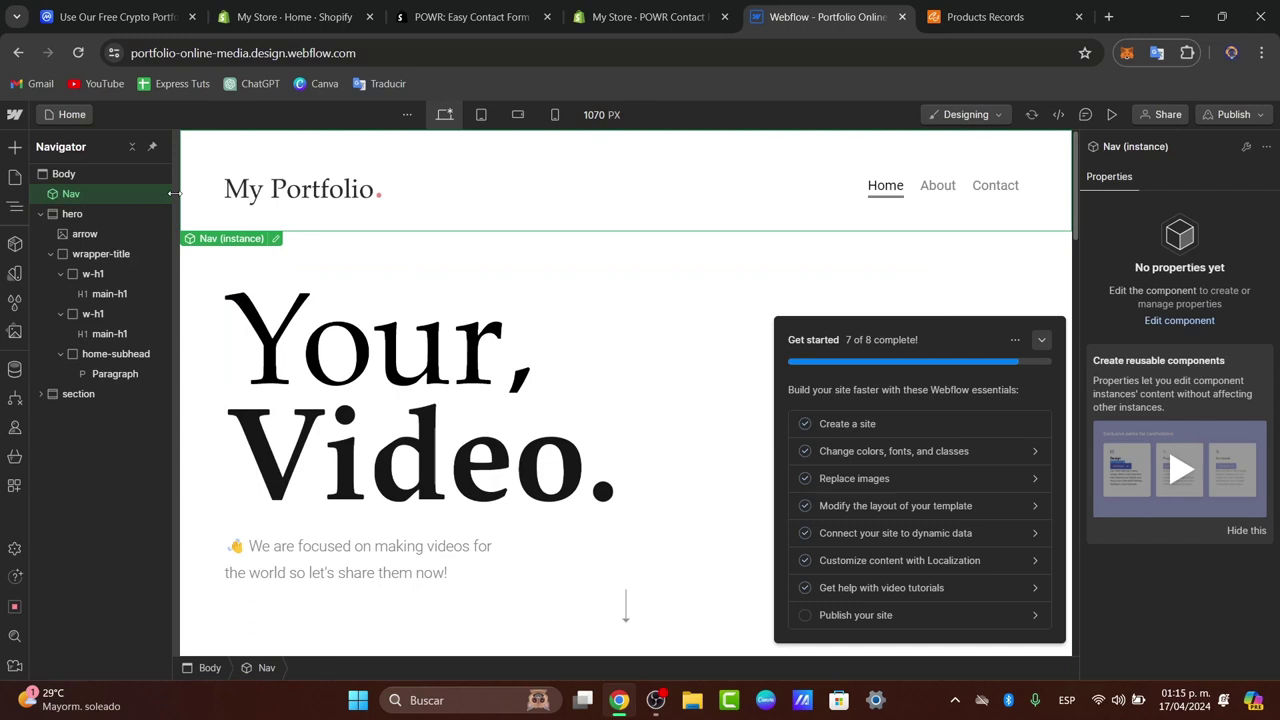
pyautogui.click(113, 217)
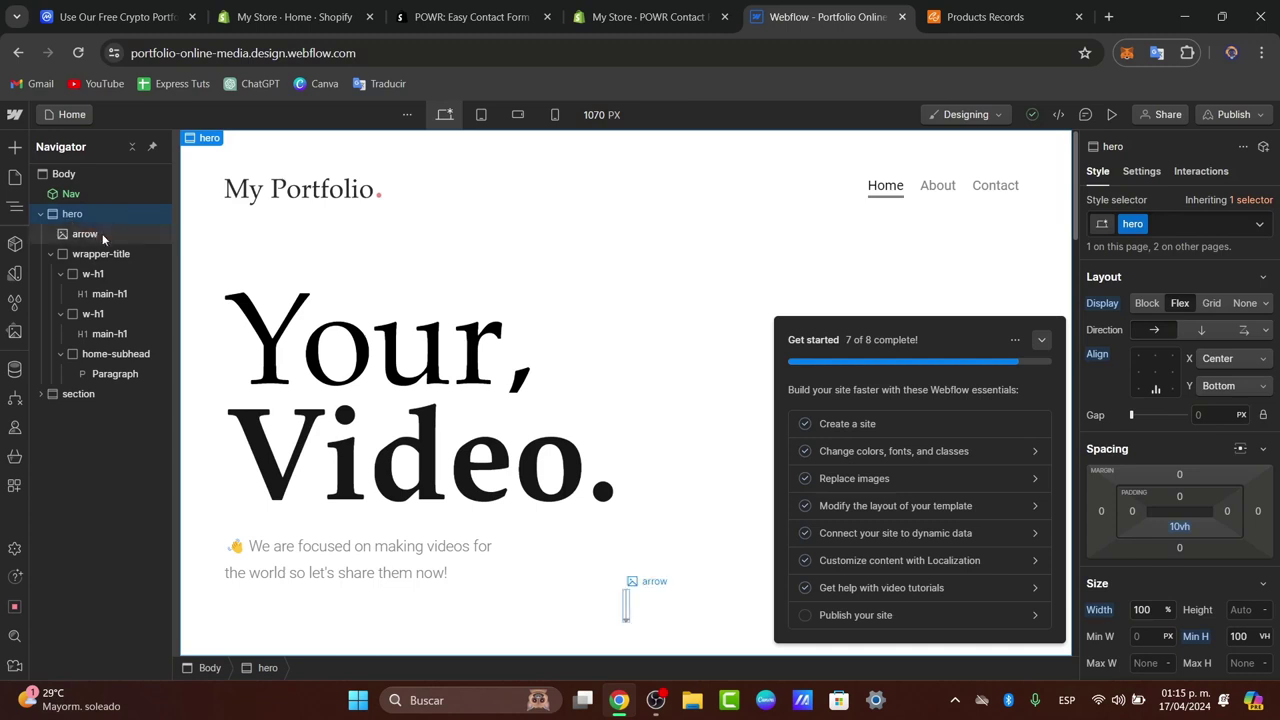
pyautogui.scroll(-10, 377, 295)
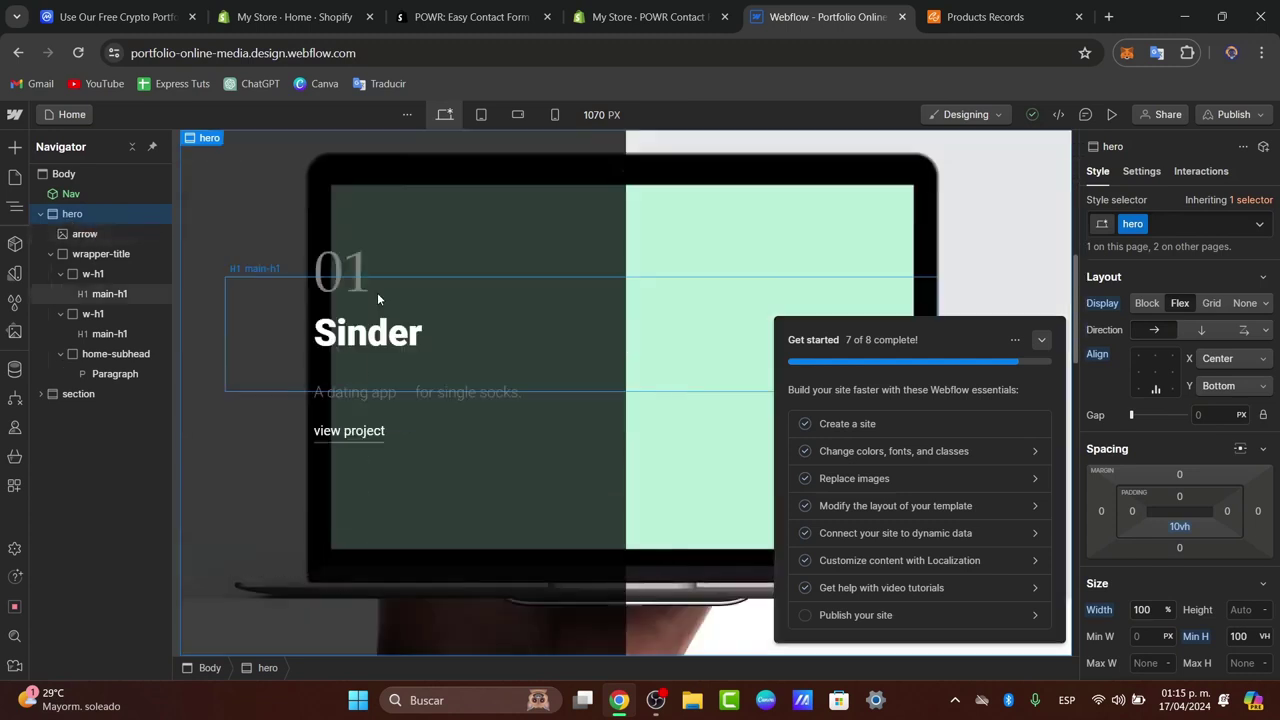
pyautogui.scroll(-12, 377, 298)
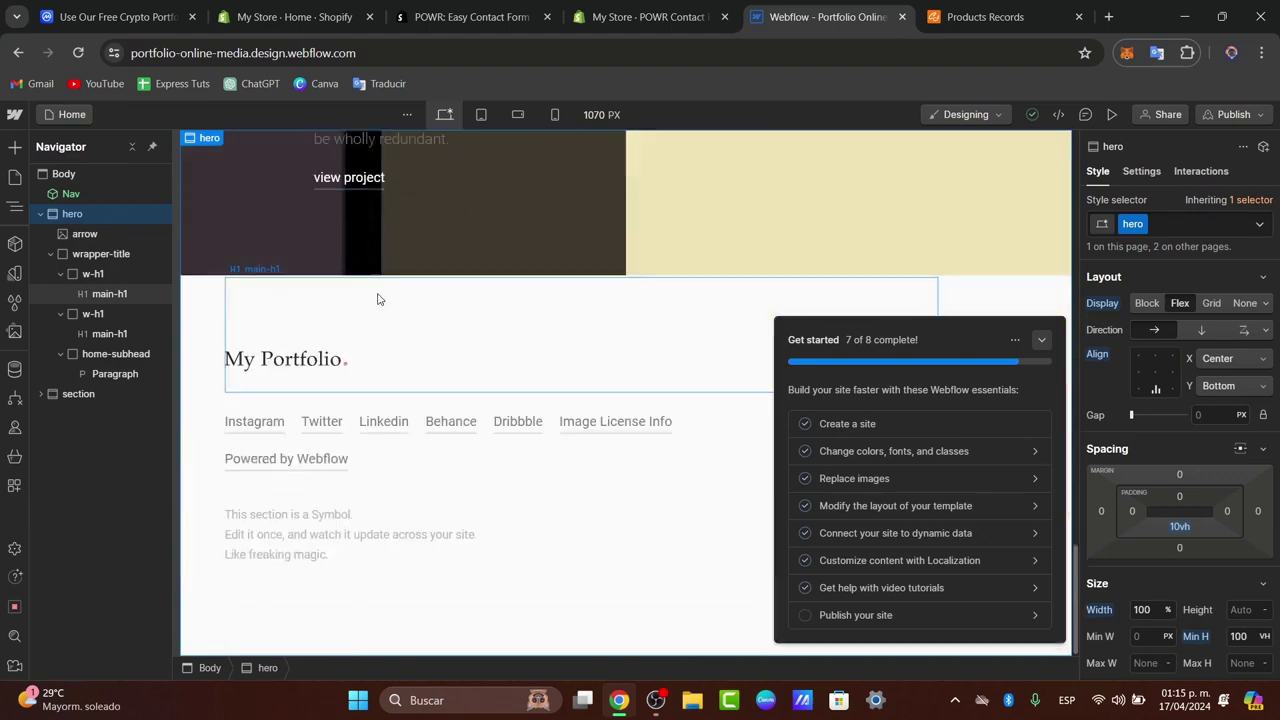
pyautogui.scroll(20, 377, 298)
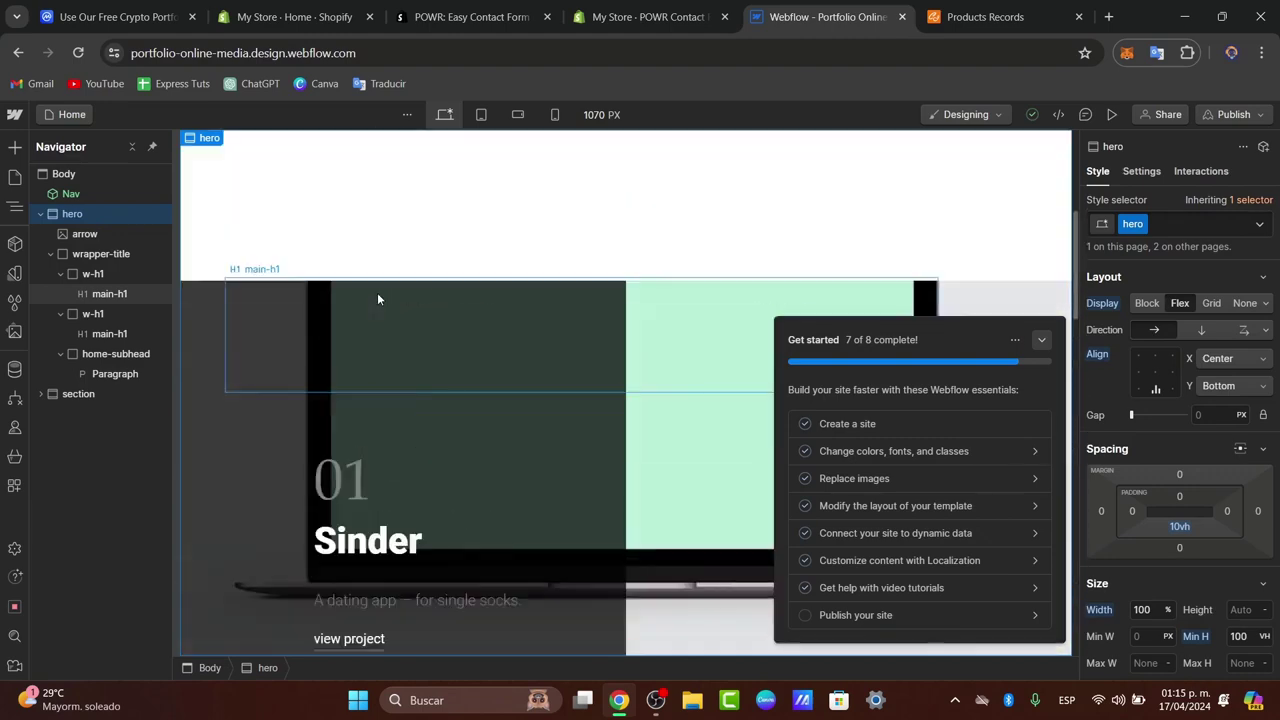
pyautogui.scroll(-20, 377, 298)
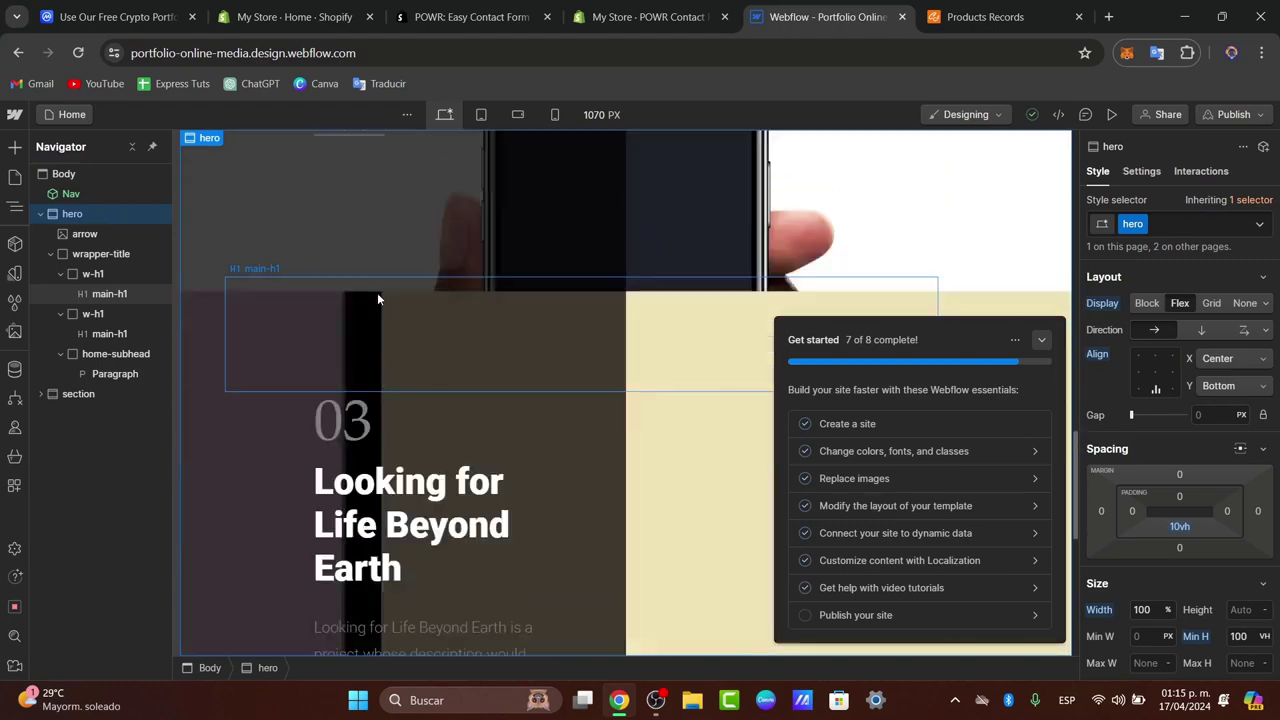
pyautogui.scroll(20, 377, 298)
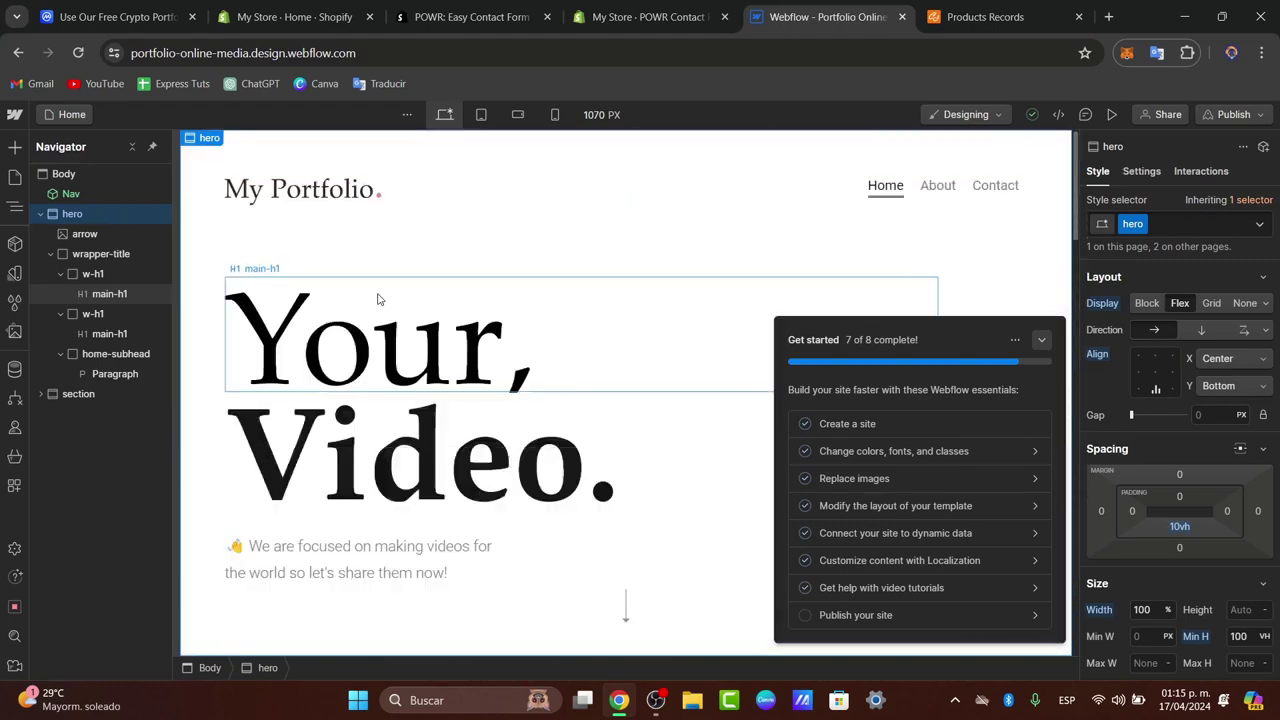
pyautogui.scroll(-3, 477, 463)
pyautogui.scroll(3, 477, 463)
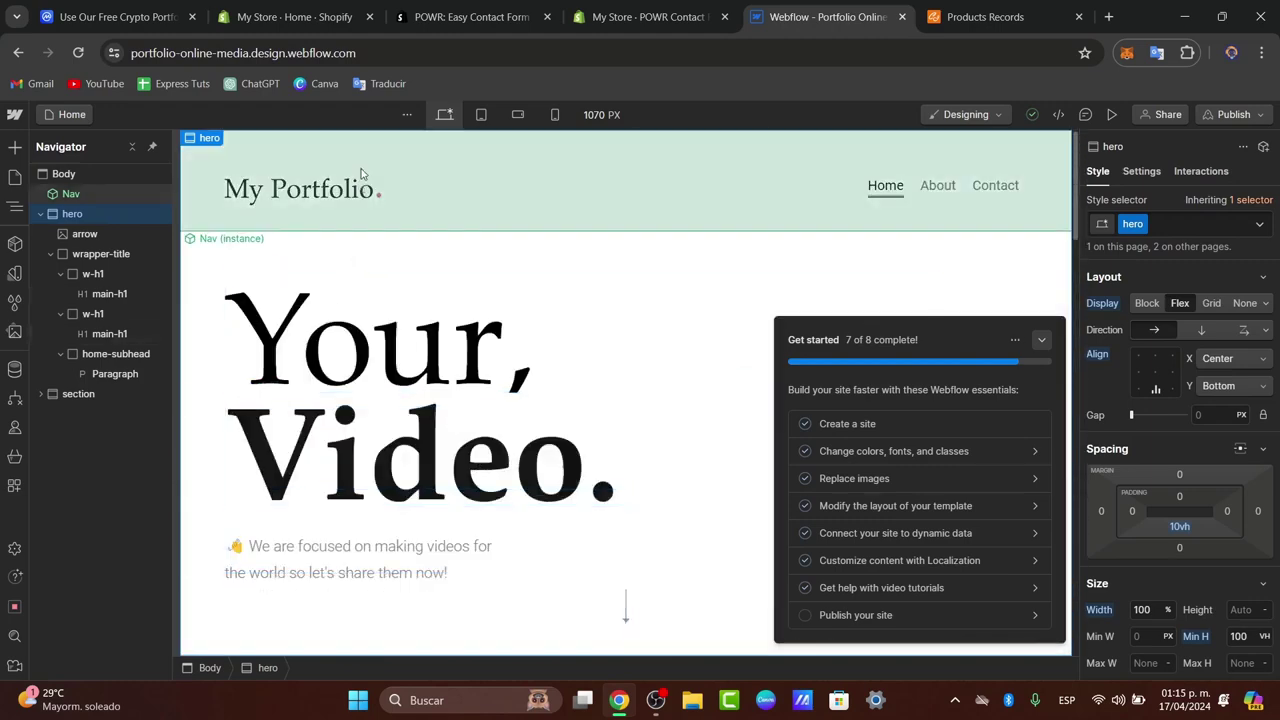
pyautogui.click(385, 180)
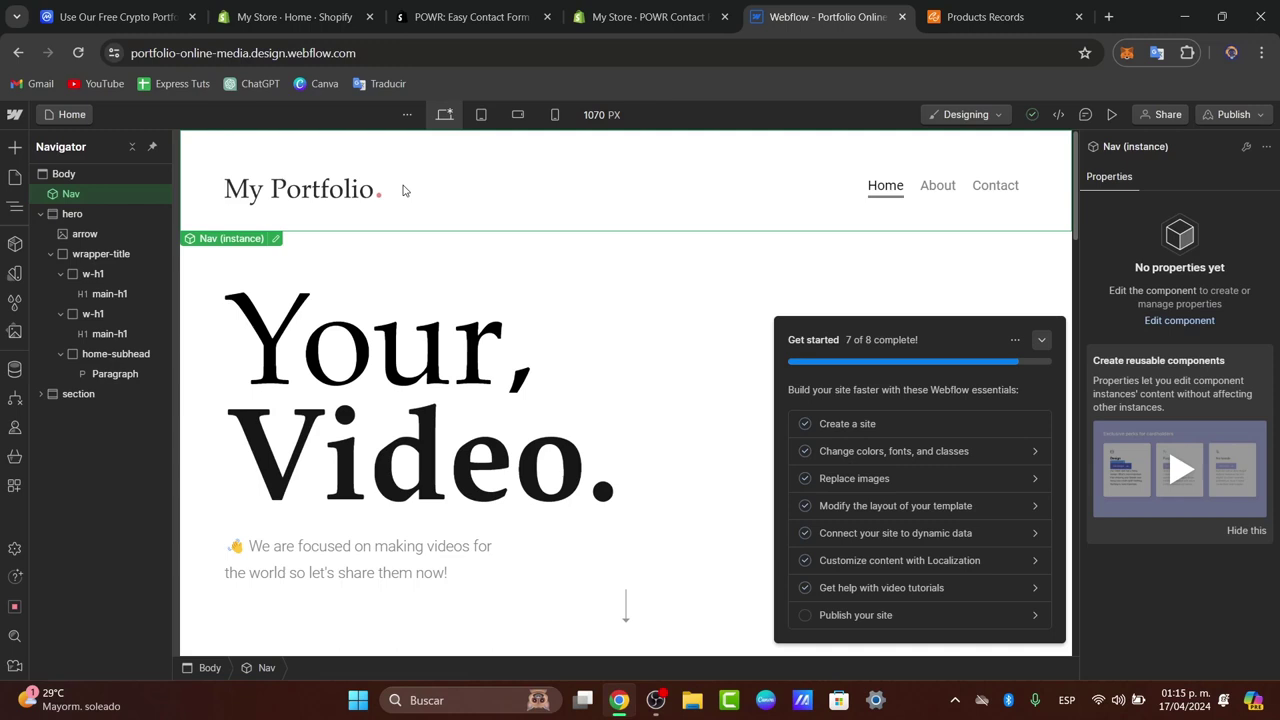
# Enter the Nav component and open the logo's Image Settings.
pyautogui.click(275, 239)
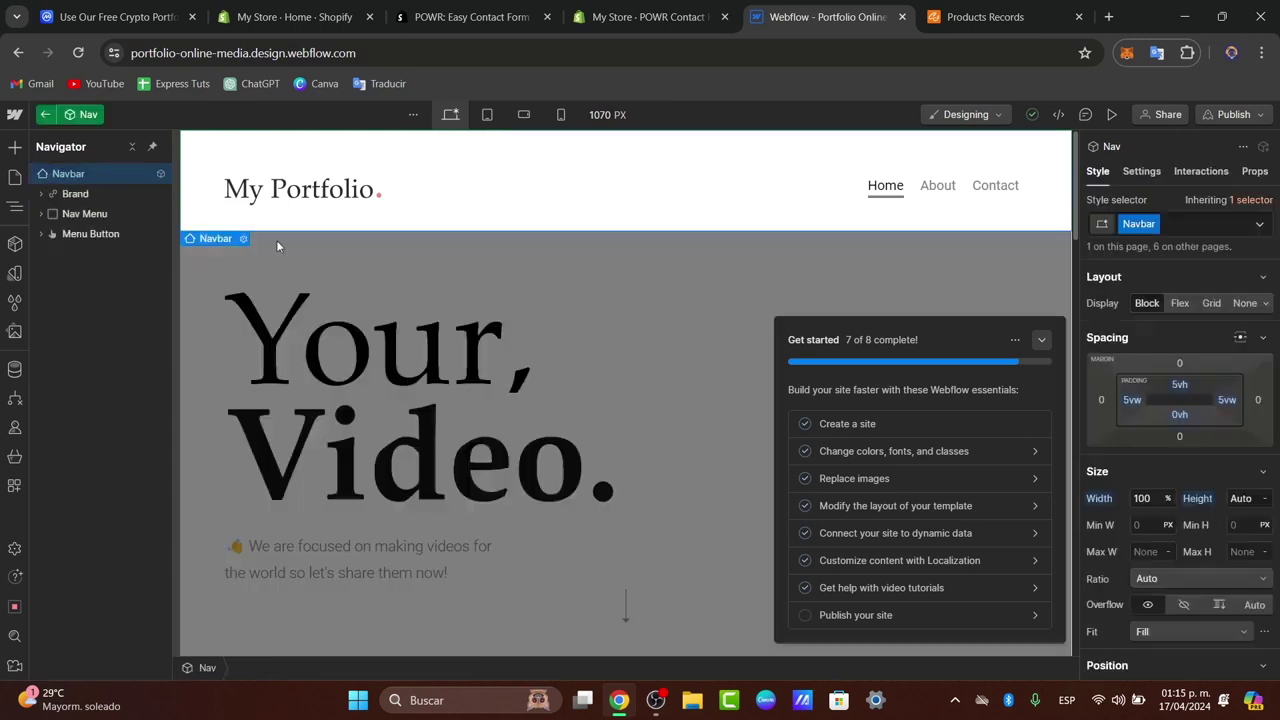
pyautogui.doubleClick(322, 194)
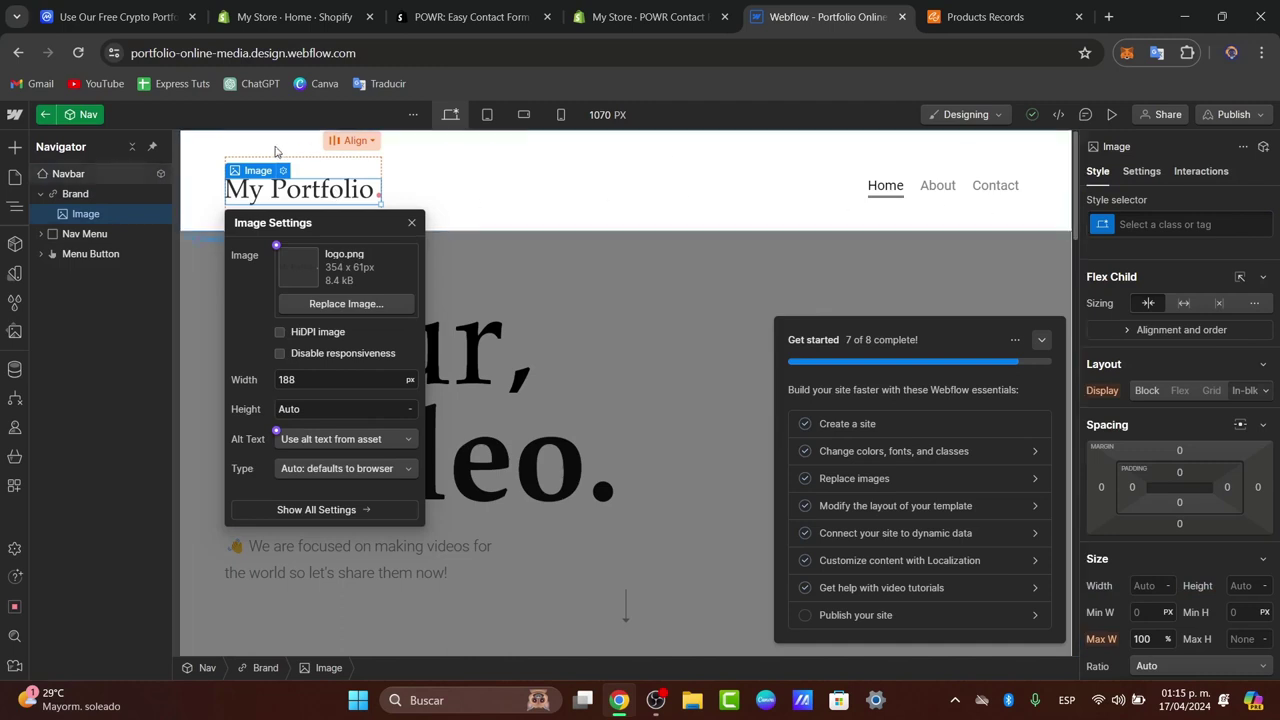
pyautogui.click(310, 193)
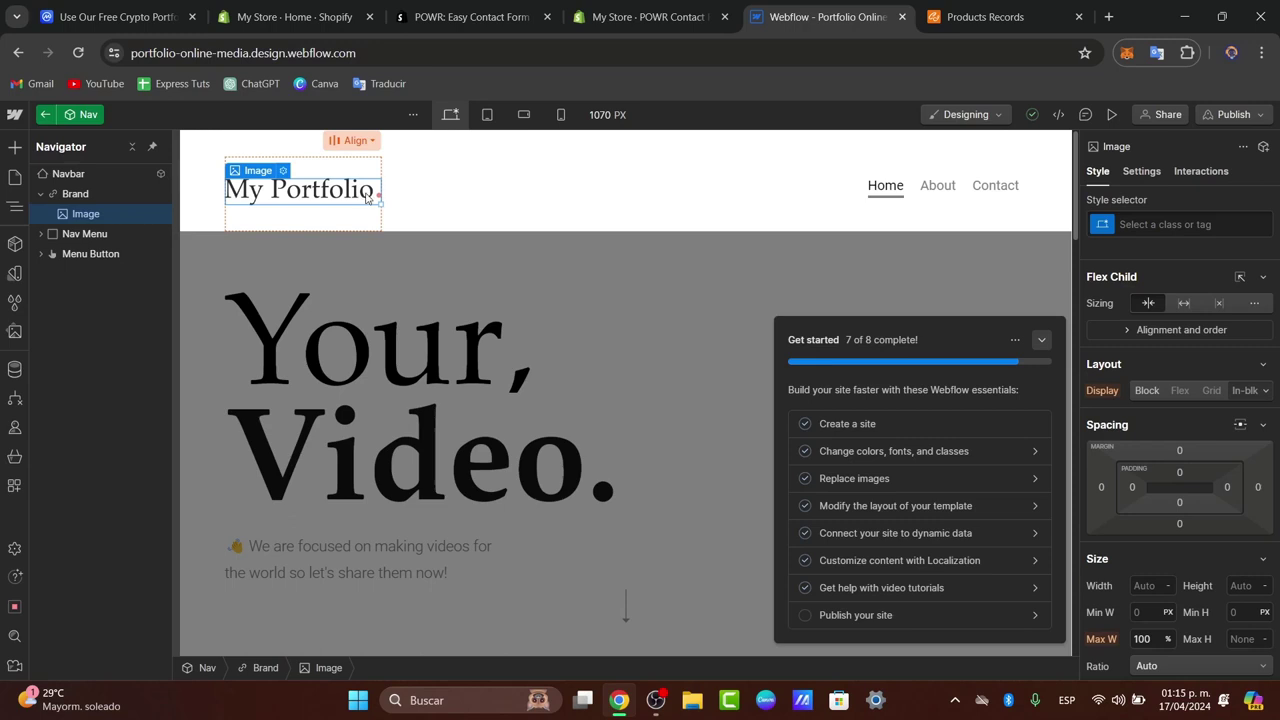
pyautogui.click(284, 171)
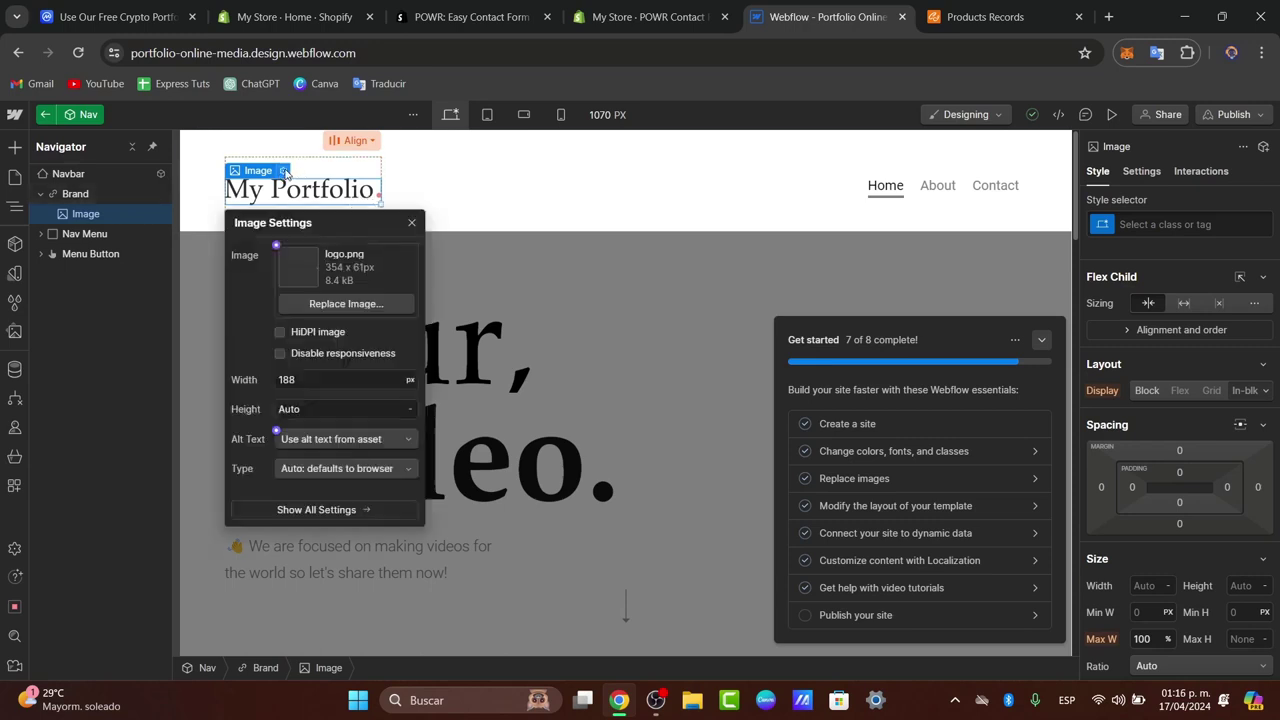
# Upload the globe image from Downloads as the logo and resize it to 100×100.
pyautogui.click(368, 304)
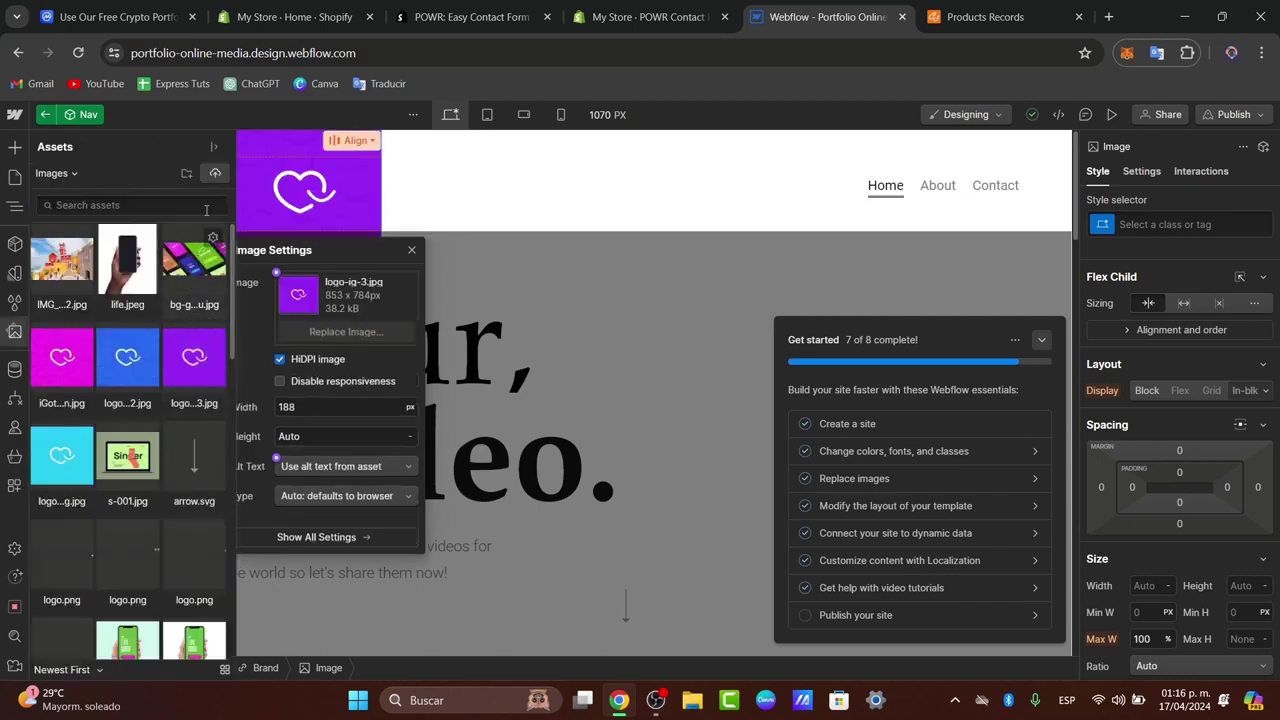
pyautogui.click(214, 176)
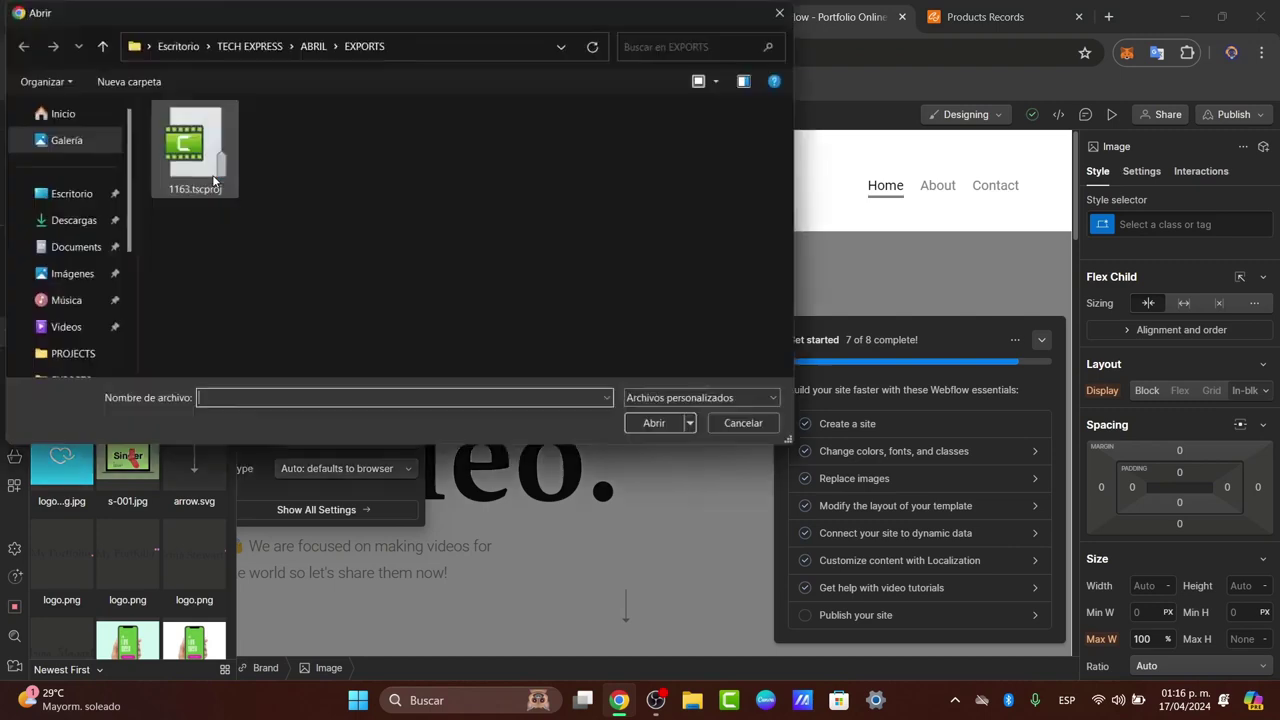
pyautogui.click(68, 218)
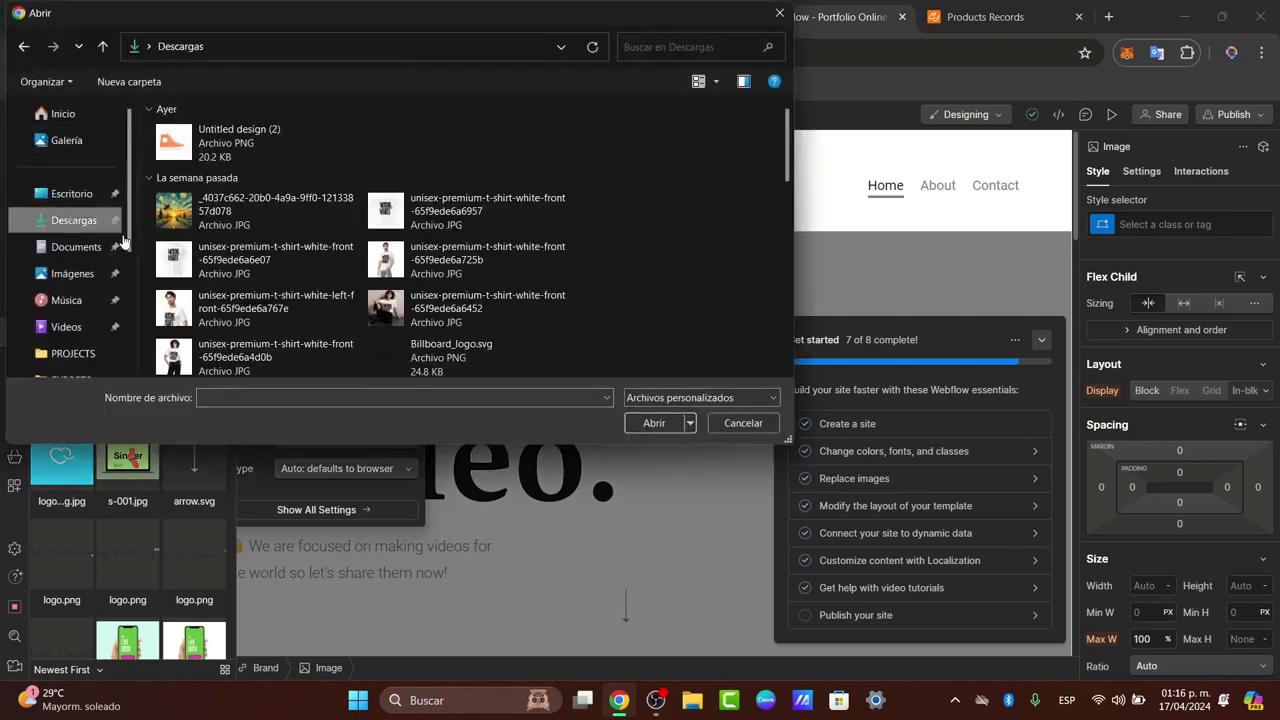
pyautogui.scroll(-2, 403, 307)
pyautogui.doubleClick(400, 306)
pyautogui.click(64, 268)
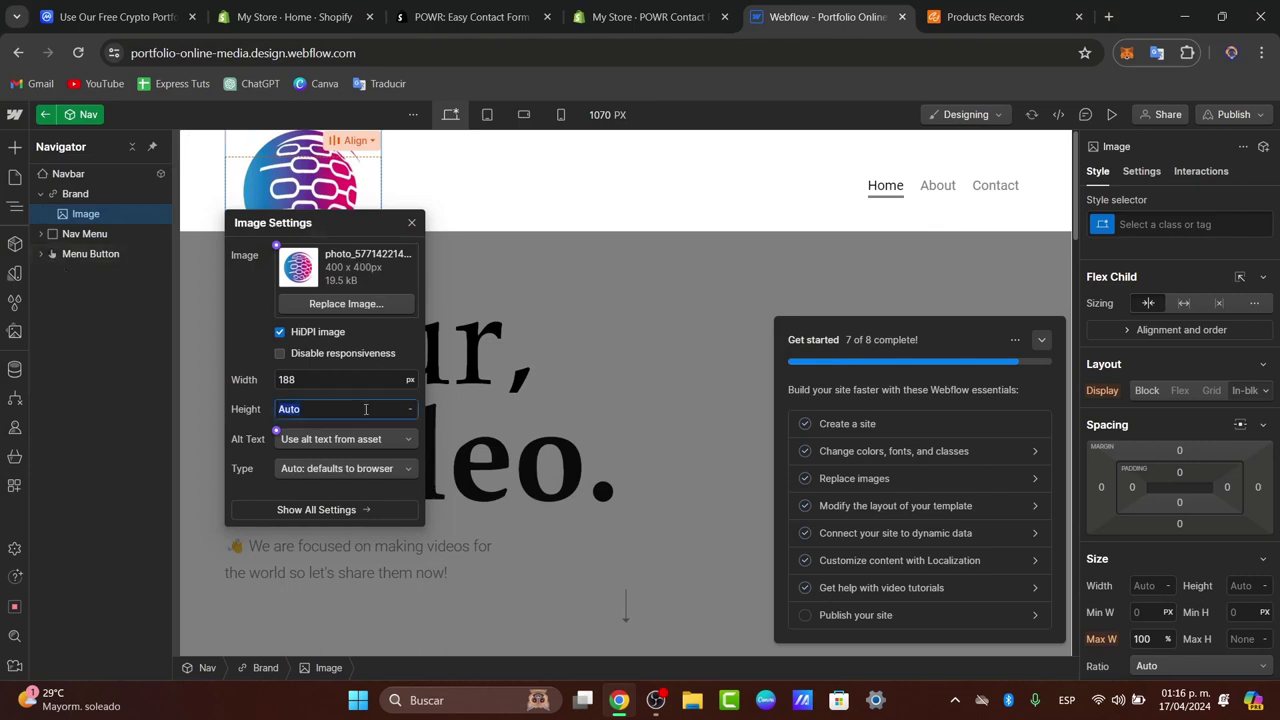
pyautogui.click(410, 224)
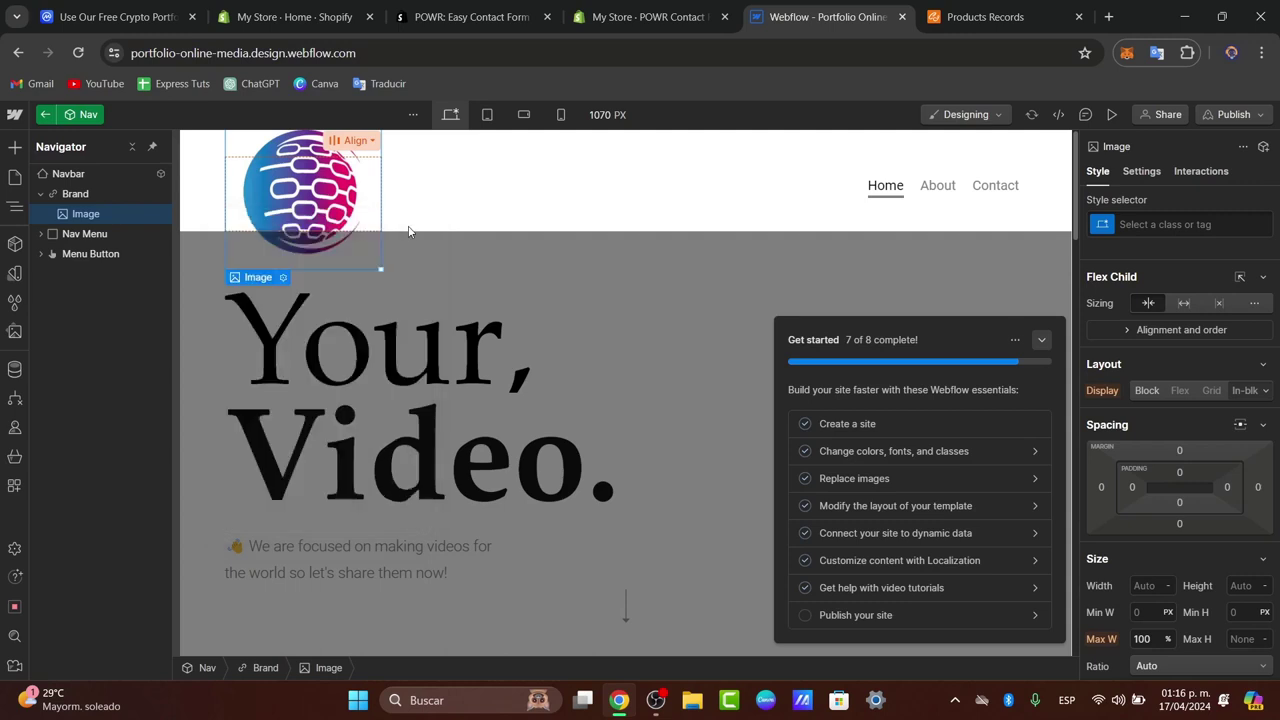
pyautogui.moveTo(380, 268); pyautogui.dragTo(305, 196)
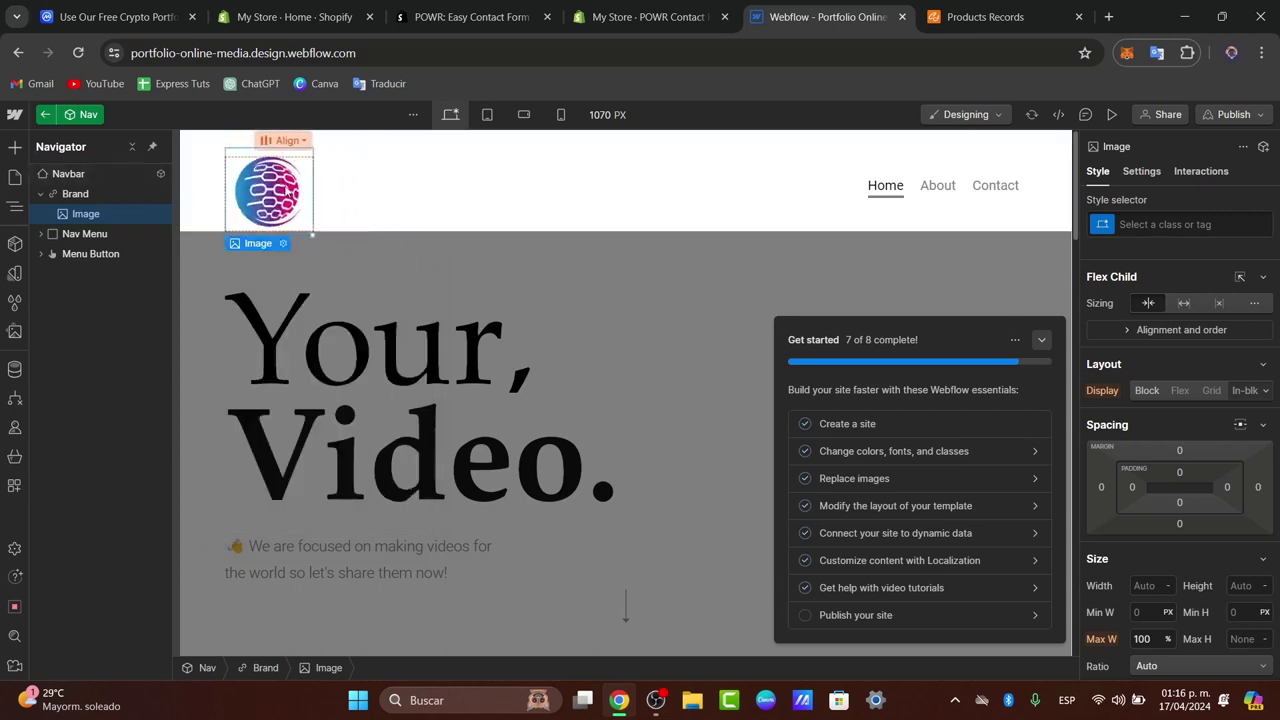
# Select the navbar's link group and its Home, About and Contact links.
pyautogui.click(380, 199)
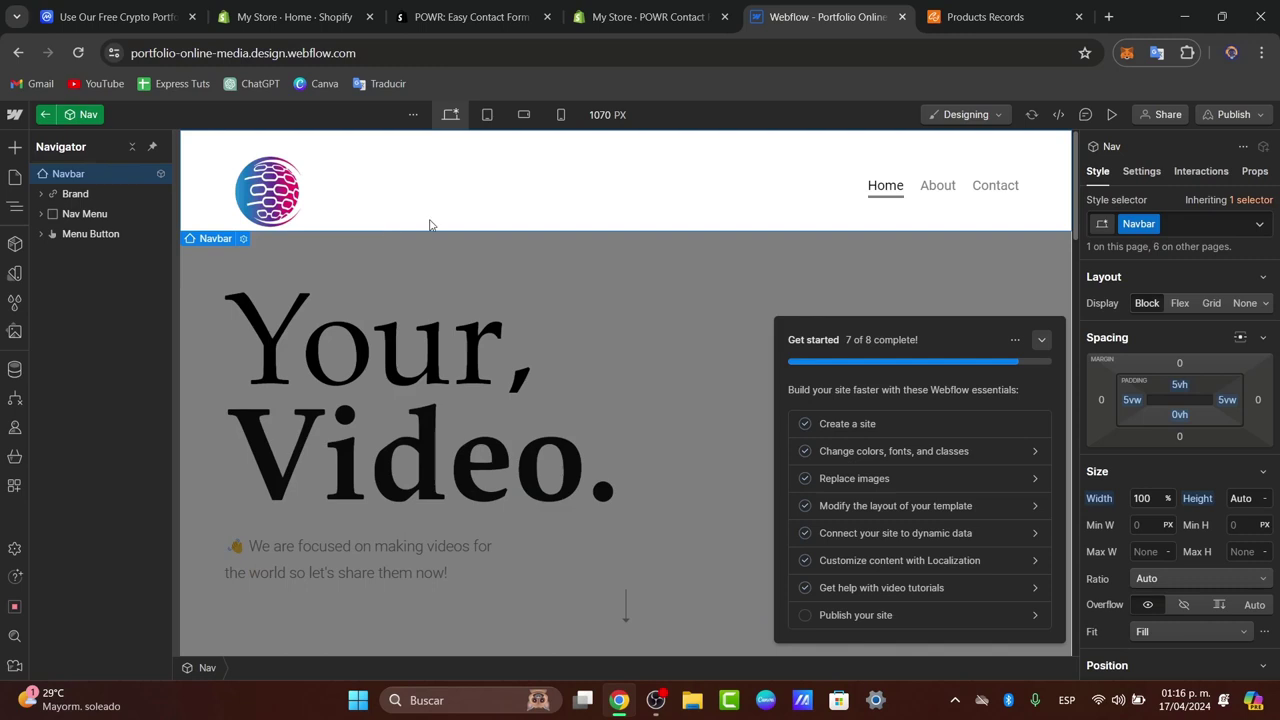
pyautogui.click(904, 198)
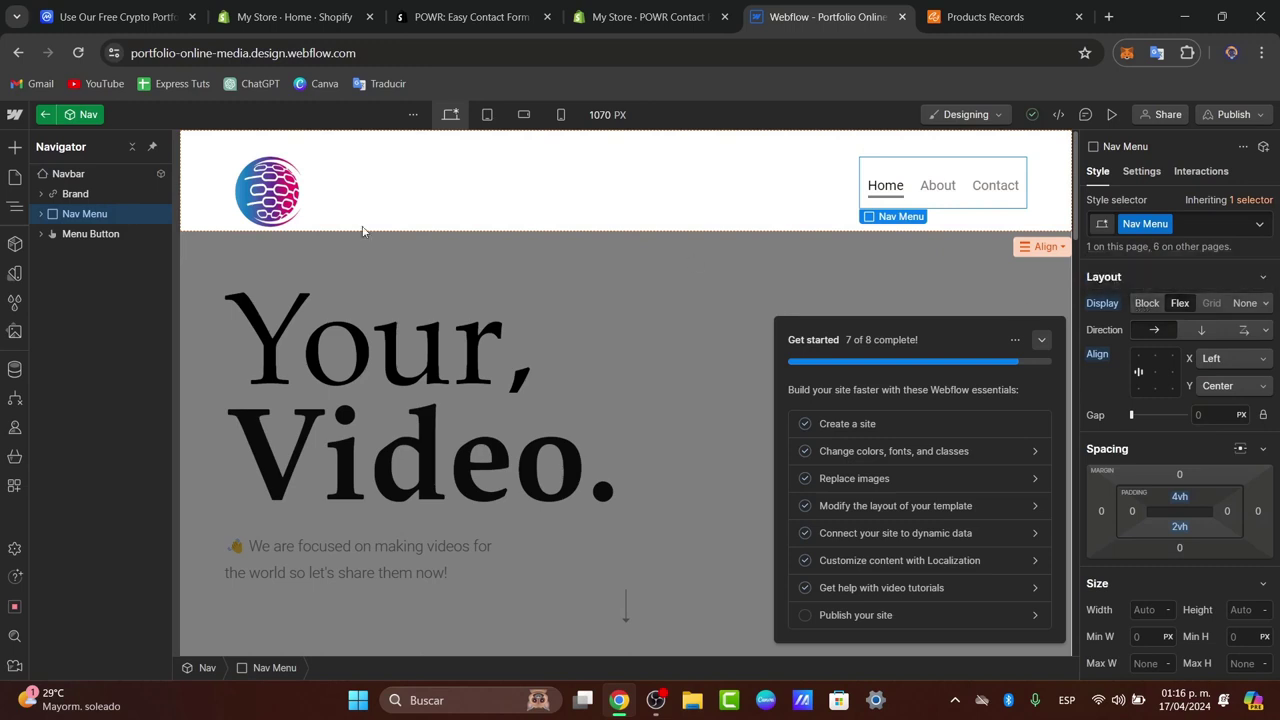
pyautogui.click(41, 214)
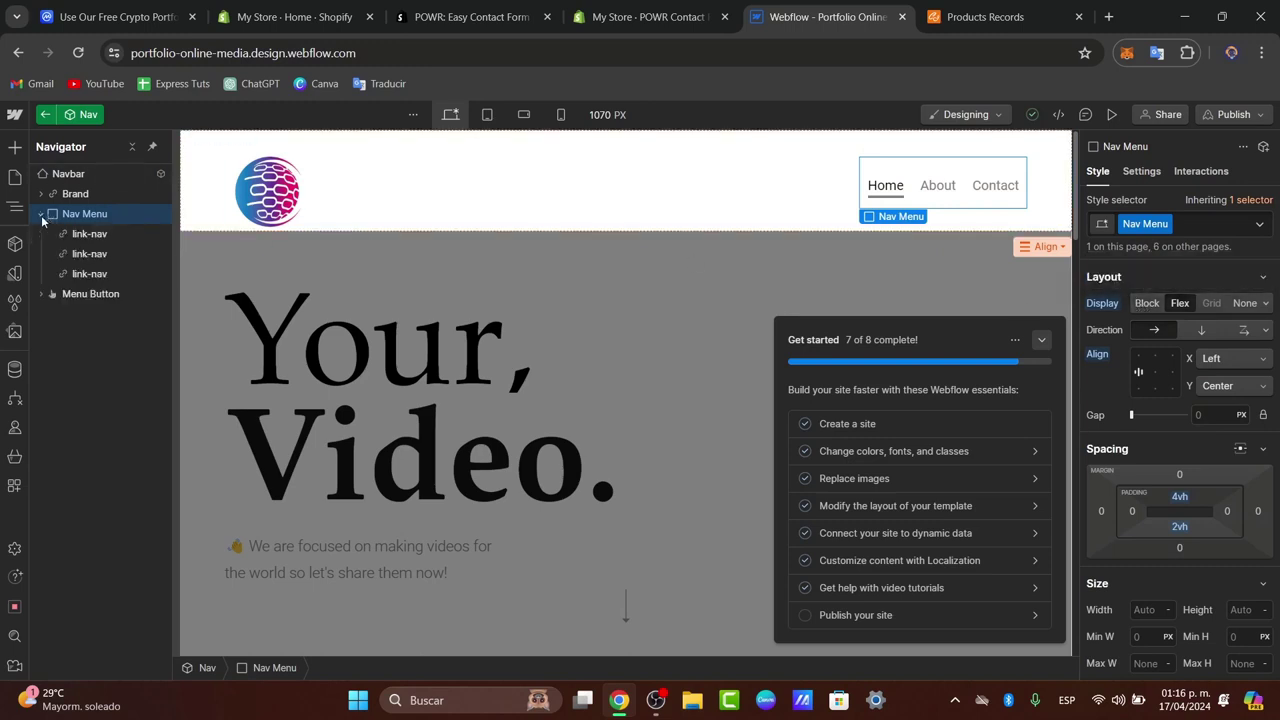
pyautogui.click(92, 234)
pyautogui.click(122, 254)
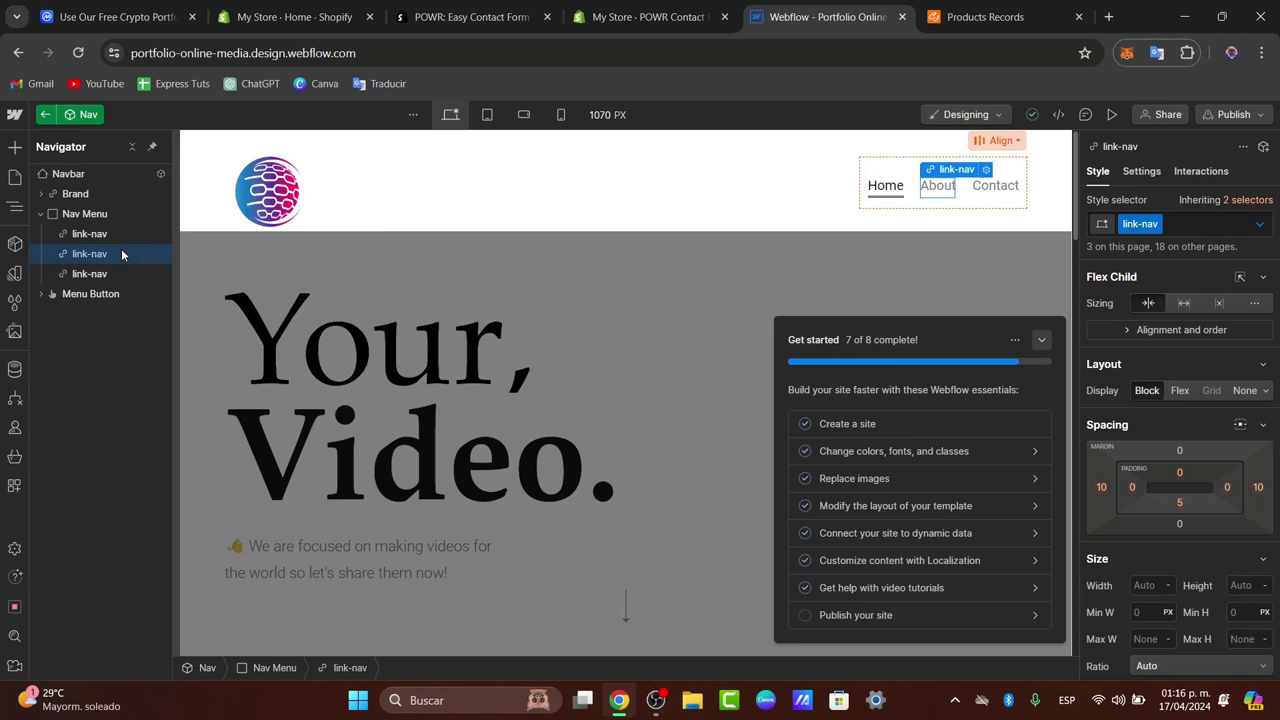
pyautogui.click(122, 280)
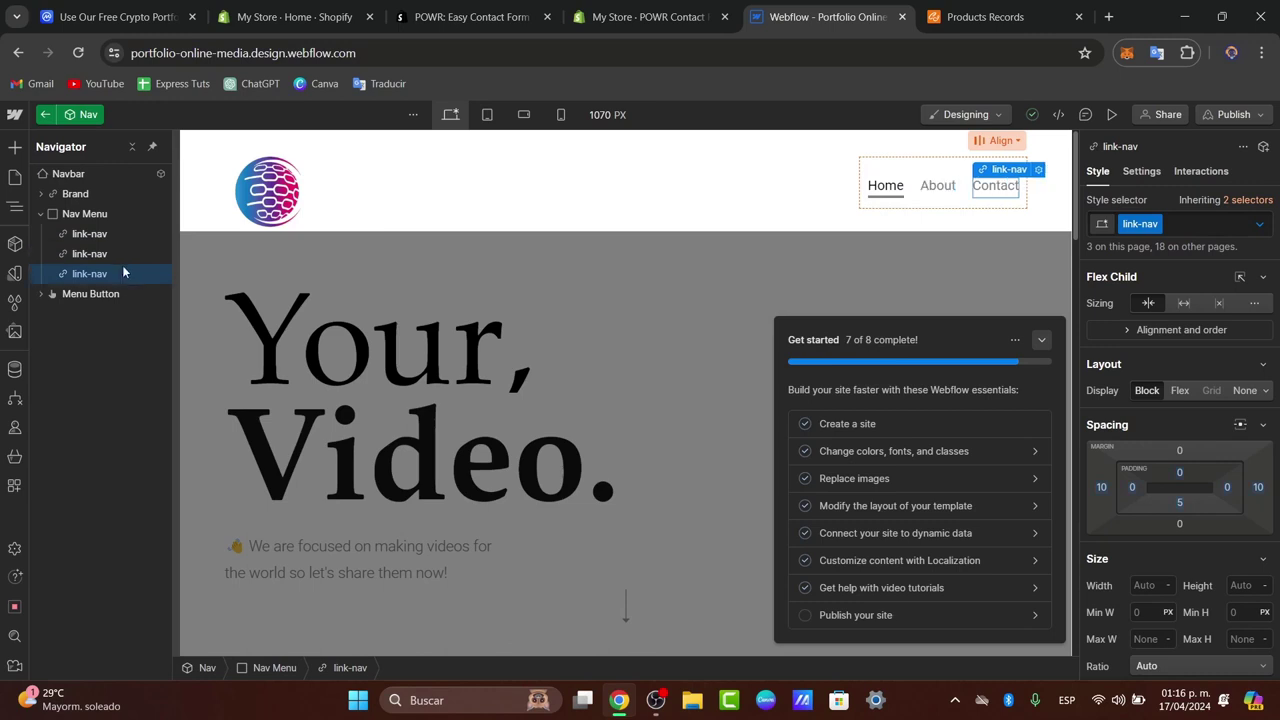
# Begin editing the Home link's label text.
pyautogui.click(893, 185)
pyautogui.doubleClick(895, 185)
pyautogui.press('Escape')
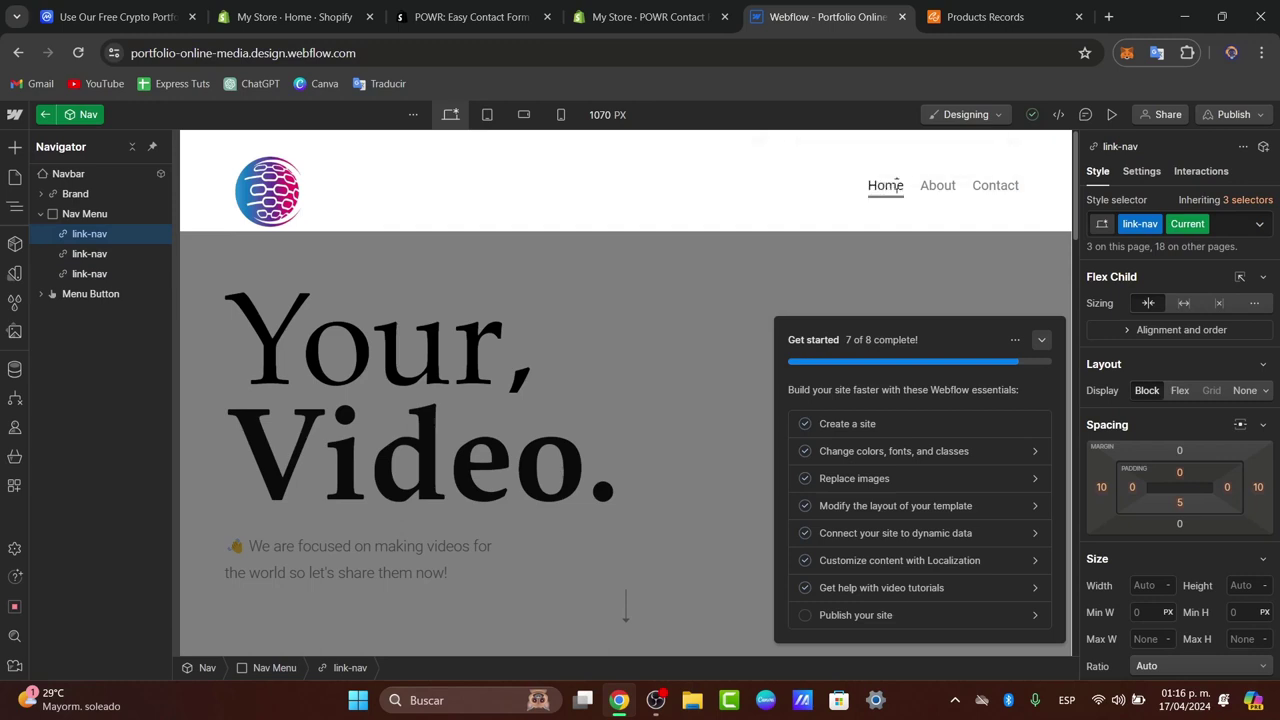
pyautogui.doubleClick(898, 185)
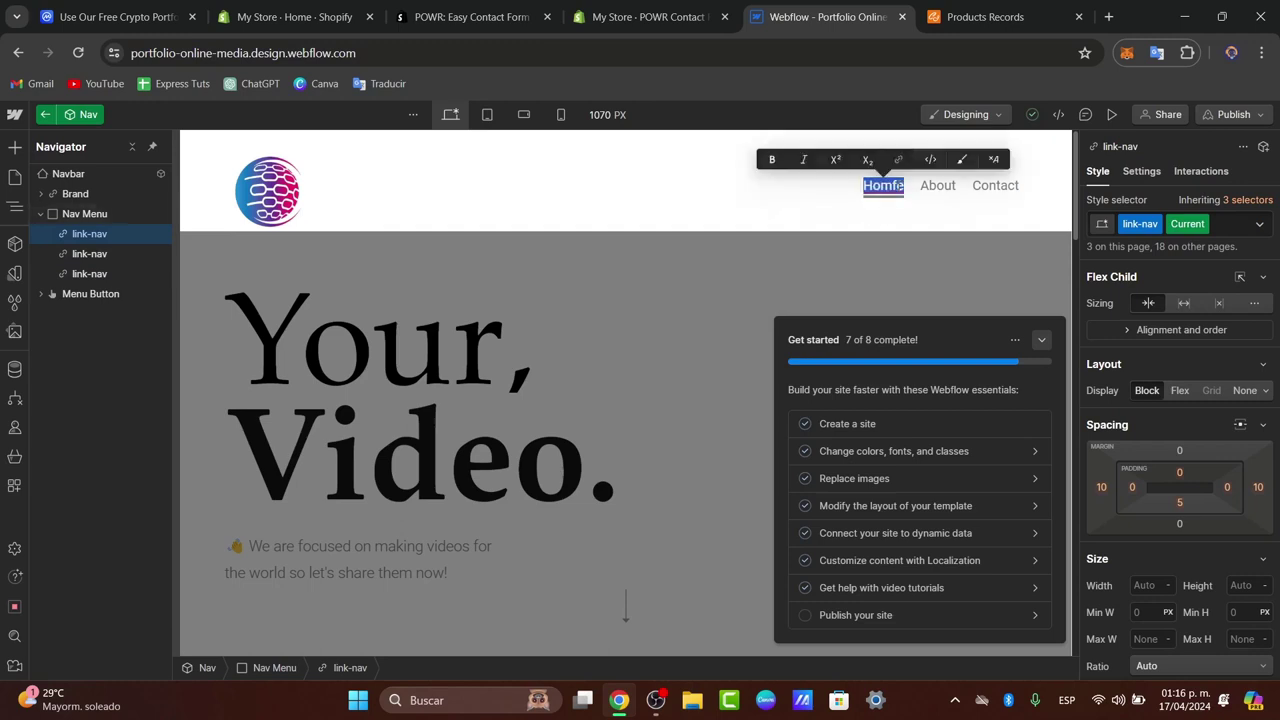
# Exit the Nav component, collapse the checklist, and scroll down to the project cards.
pyautogui.click(831, 249)
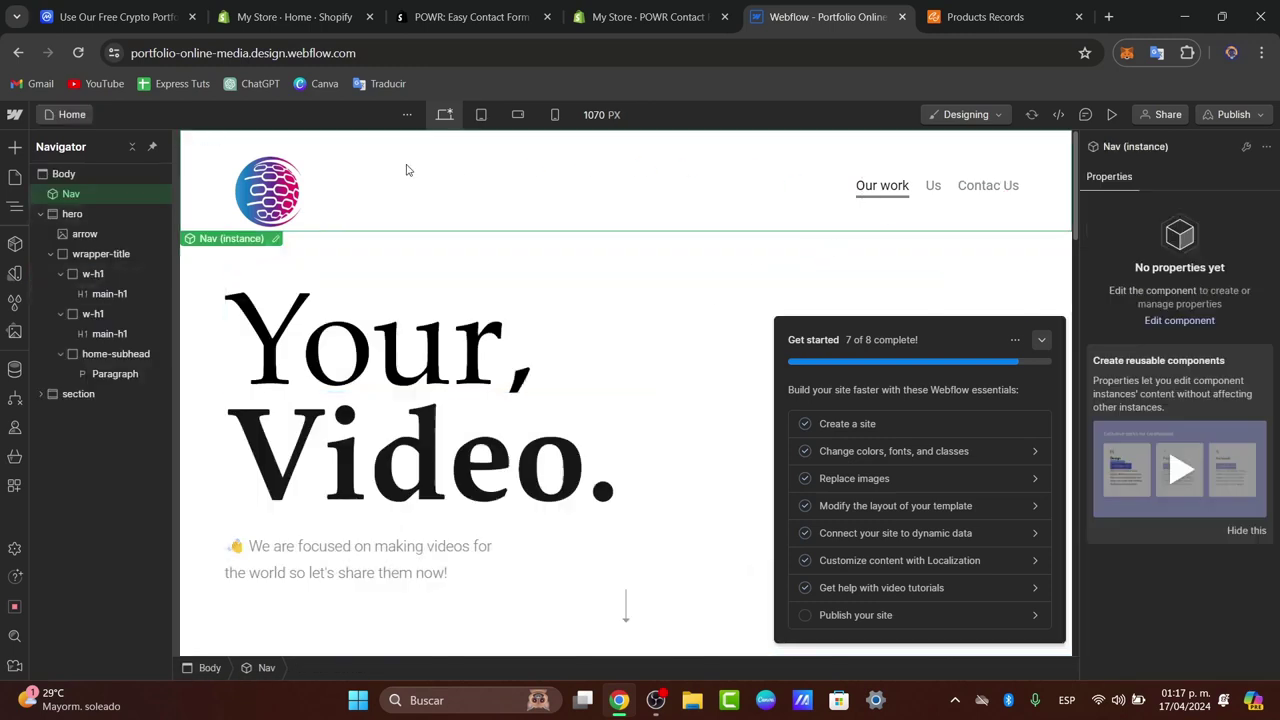
pyautogui.click(589, 292)
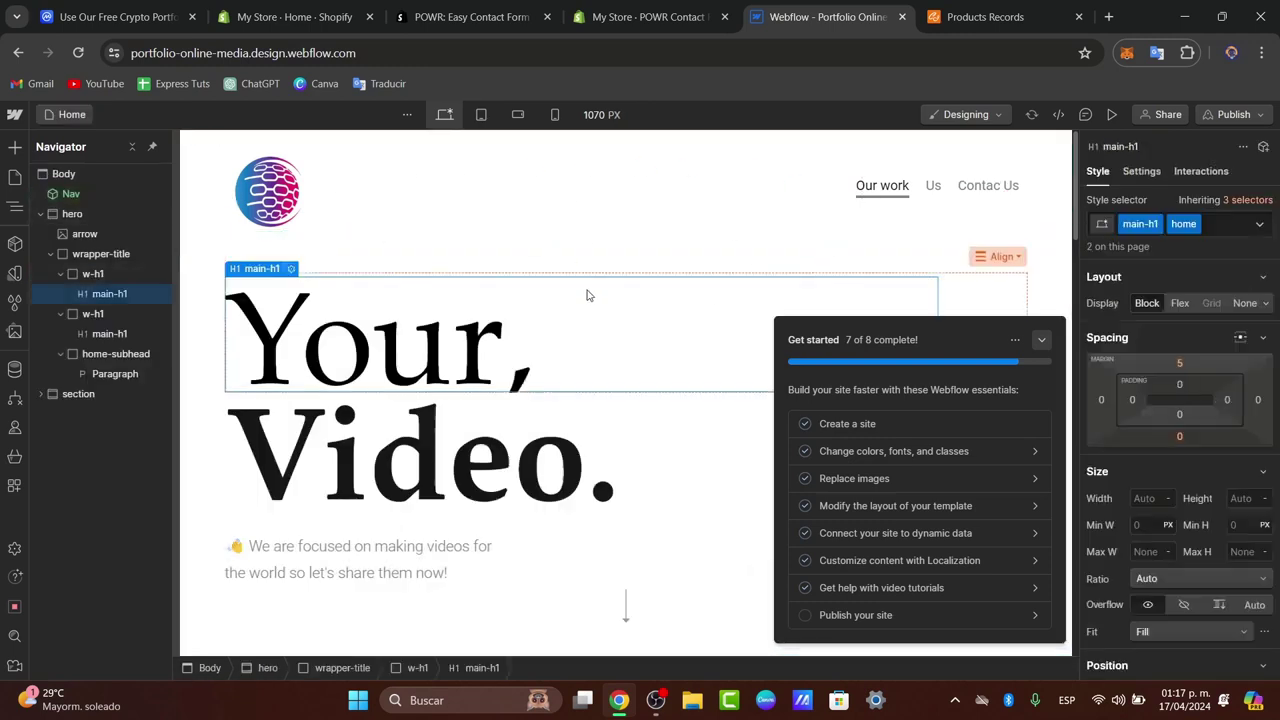
pyautogui.scroll(-5, 588, 295)
pyautogui.scroll(-2, 588, 295)
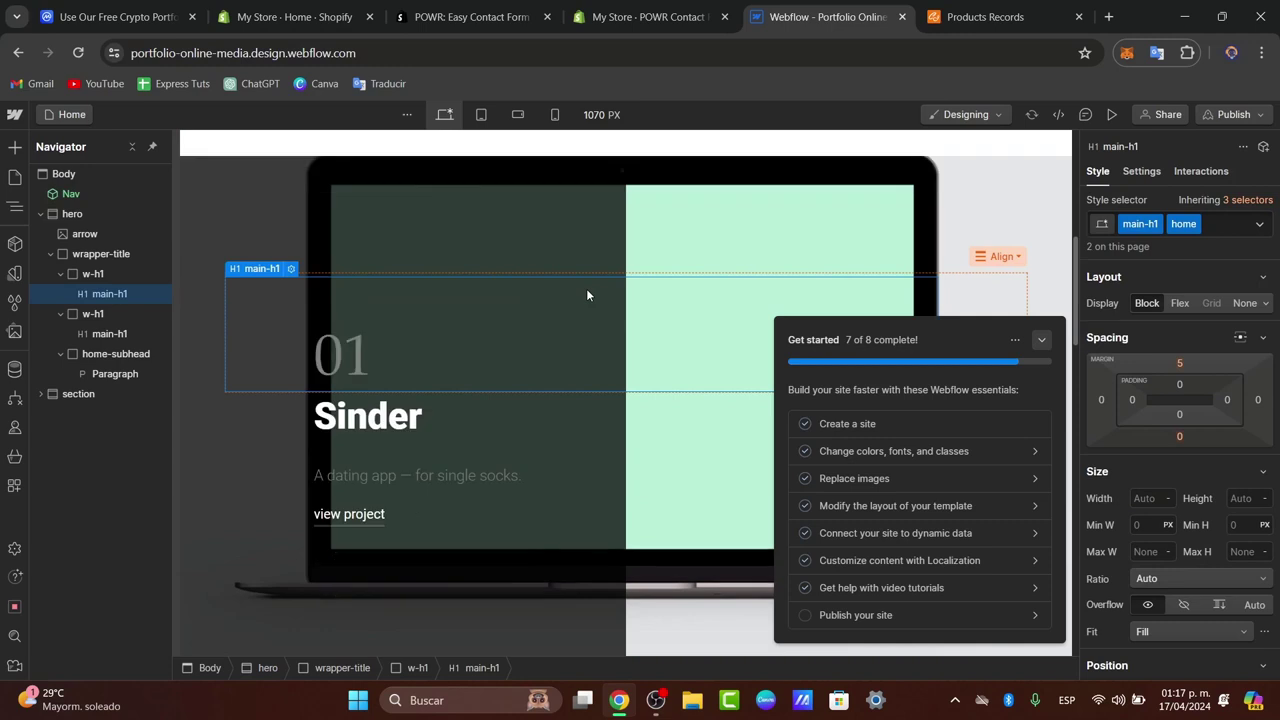
pyautogui.click(1041, 339)
pyautogui.scroll(-1, 430, 385)
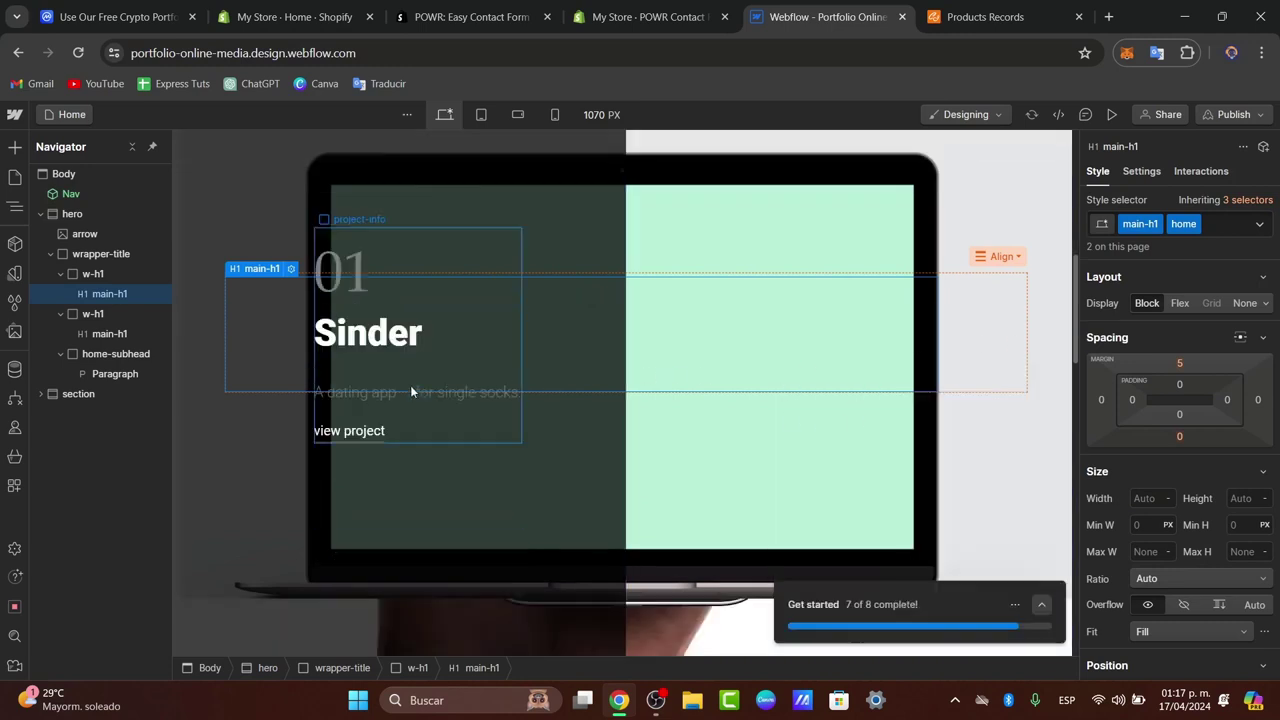
pyautogui.doubleClick(366, 279)
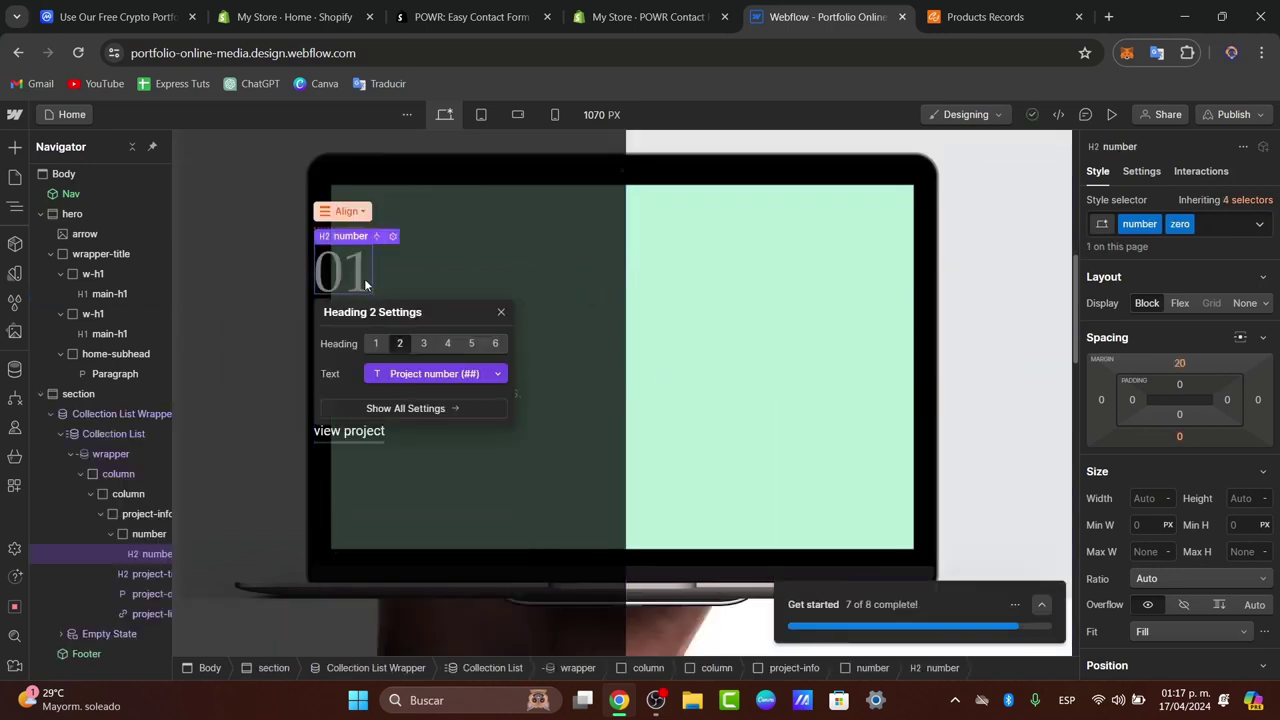
pyautogui.click(354, 285)
# Change the Sinder project title's font from Roboto to Exo.
pyautogui.click(367, 333)
pyautogui.scroll(-10, 1148, 420)
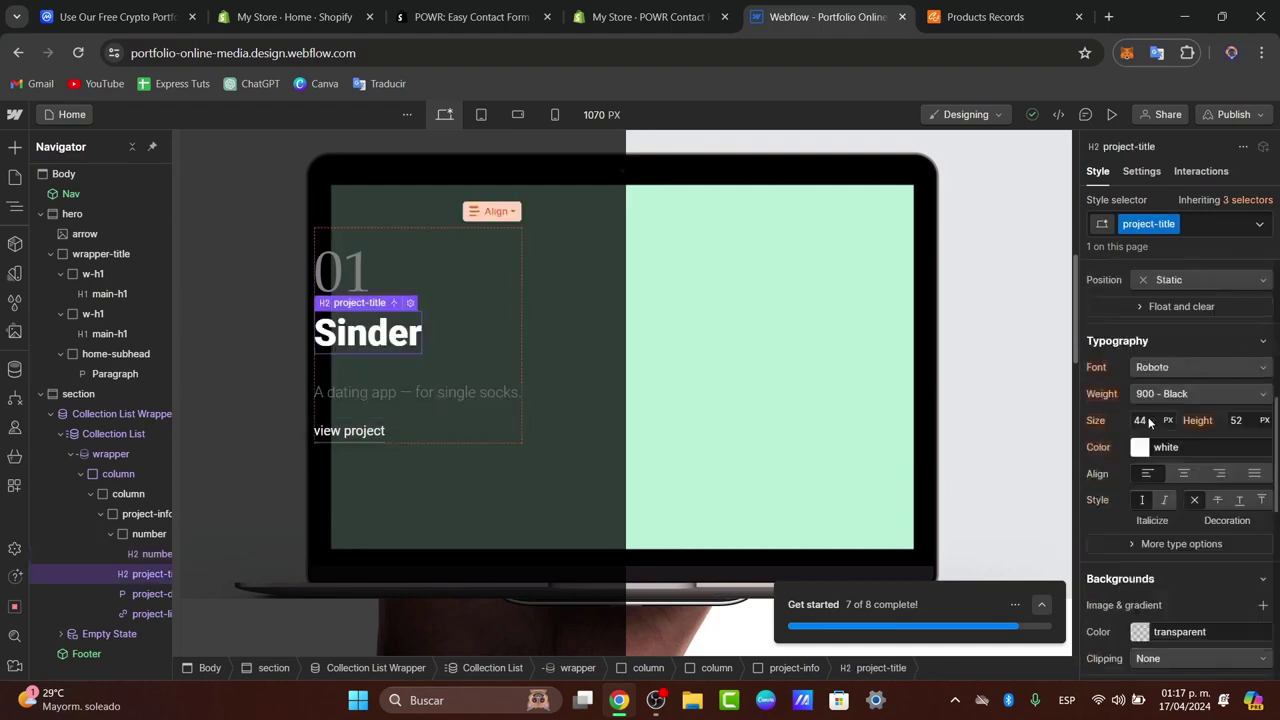
pyautogui.scroll(5, 1148, 422)
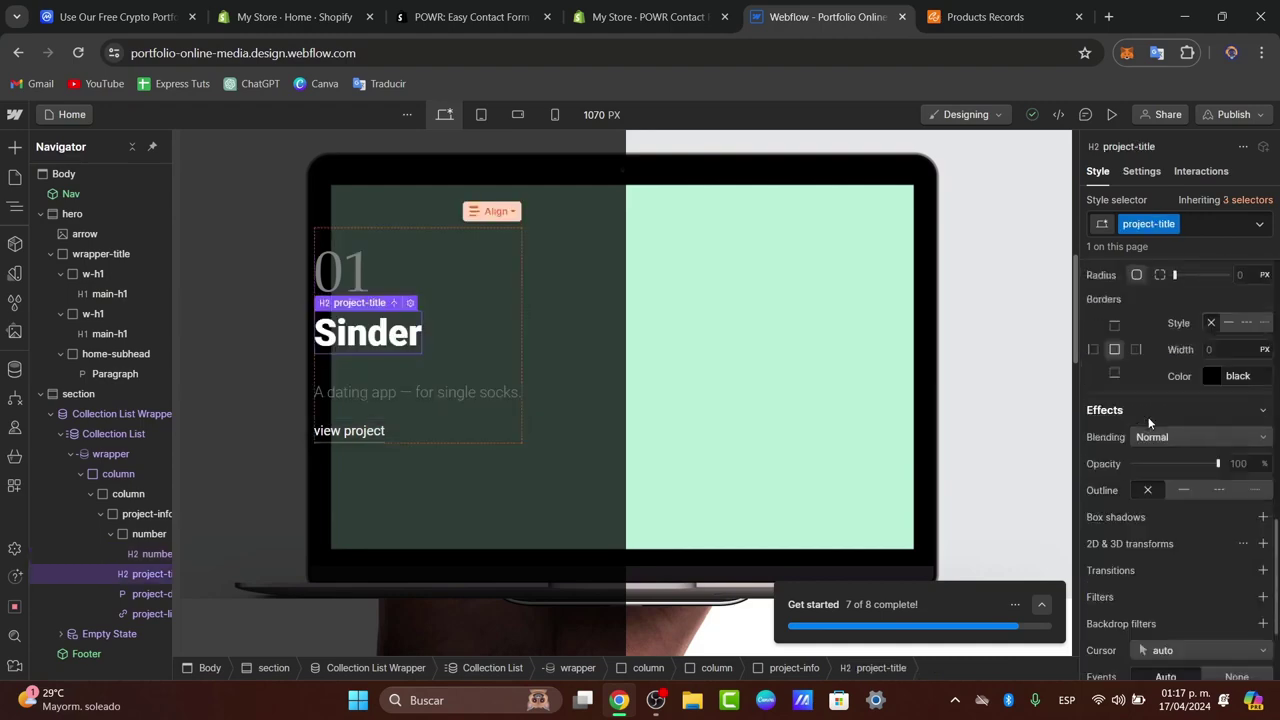
pyautogui.scroll(2, 1163, 446)
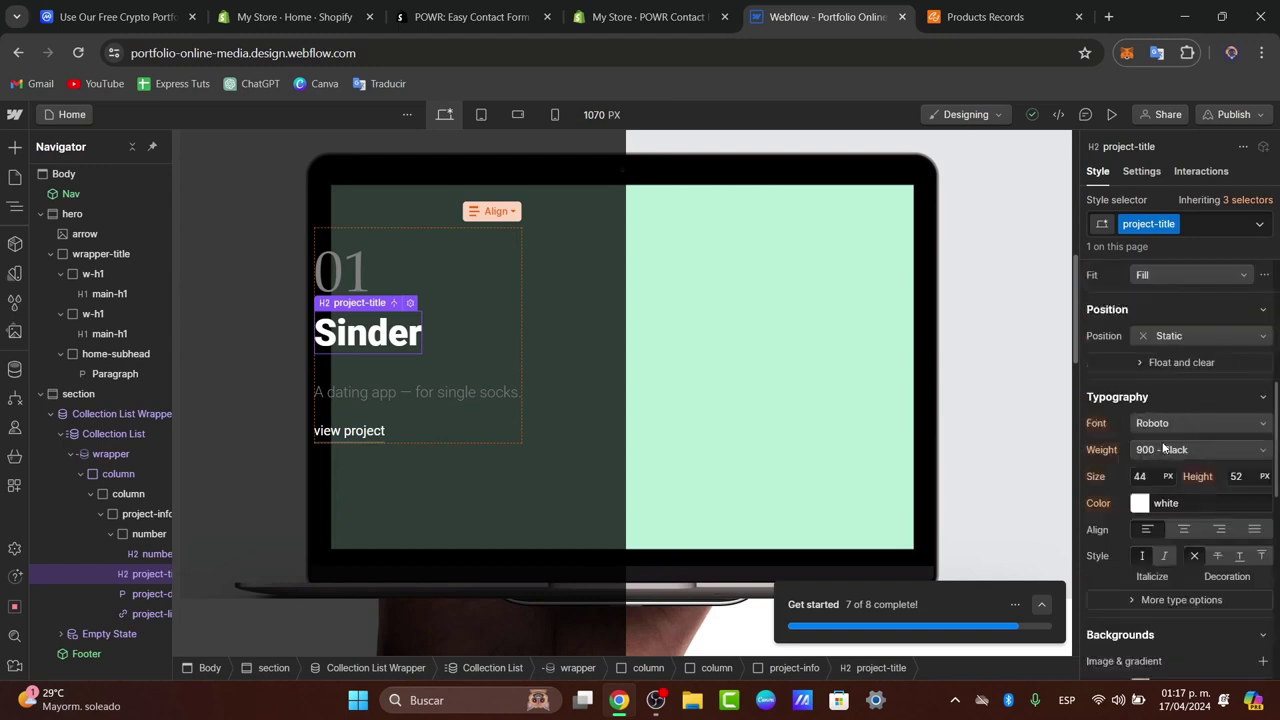
pyautogui.click(1170, 424)
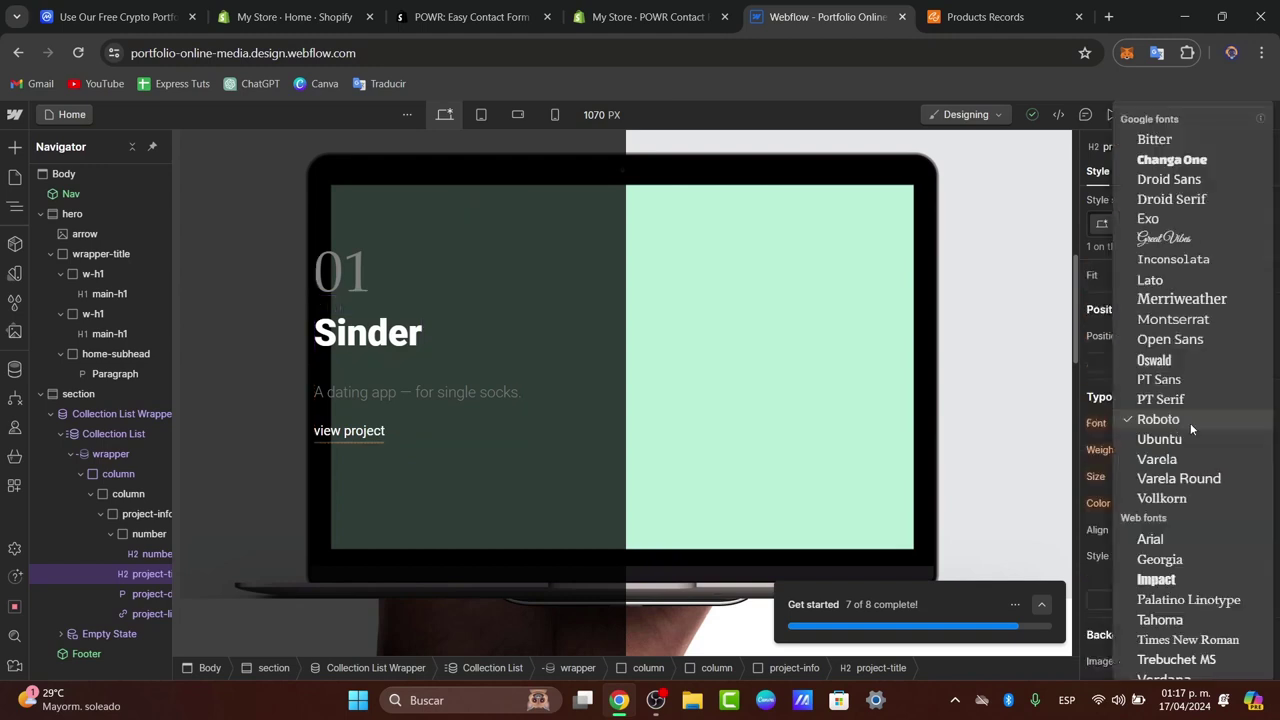
pyautogui.click(1168, 222)
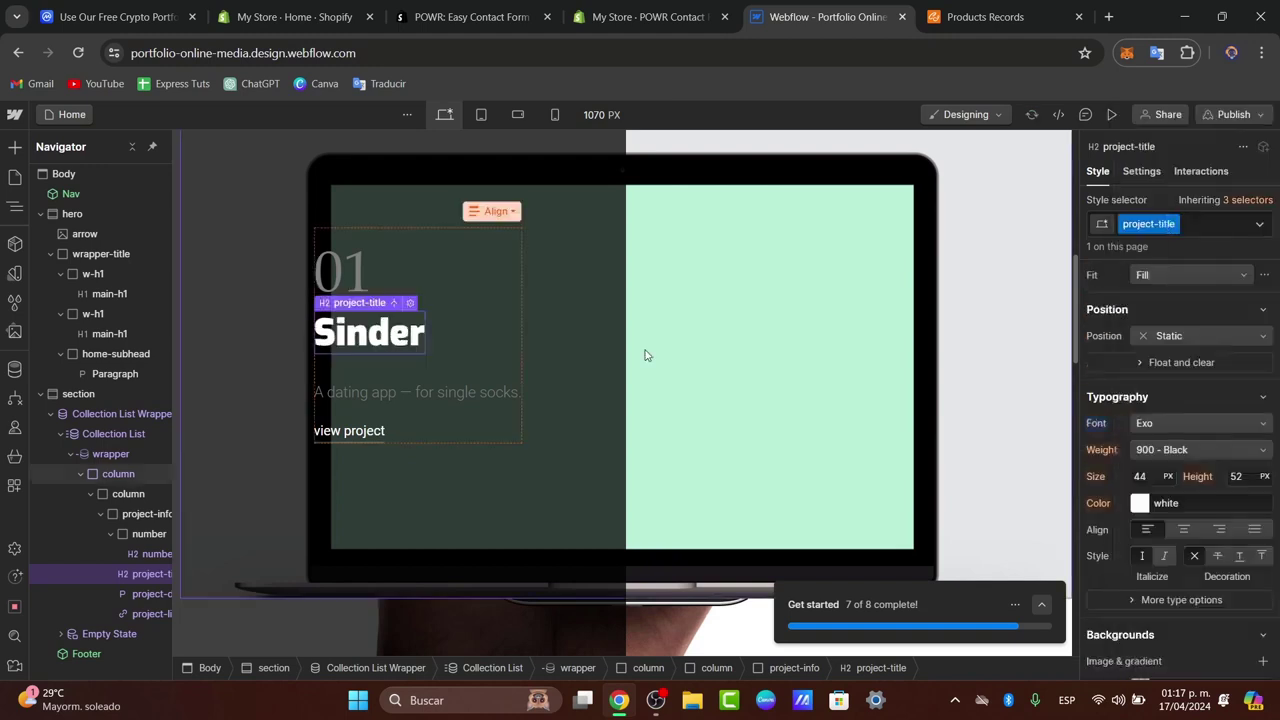
# Remove the project-description class and delete the description paragraph.
pyautogui.rightClick(431, 382)
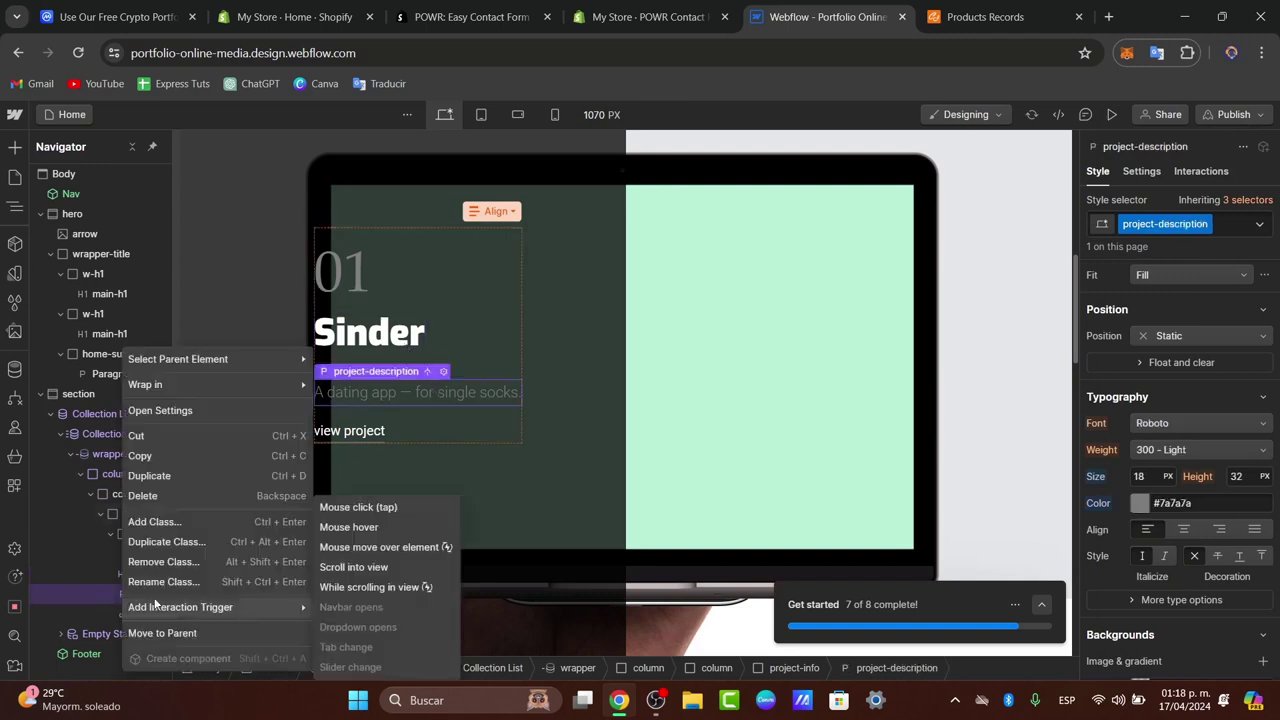
pyautogui.click(198, 567)
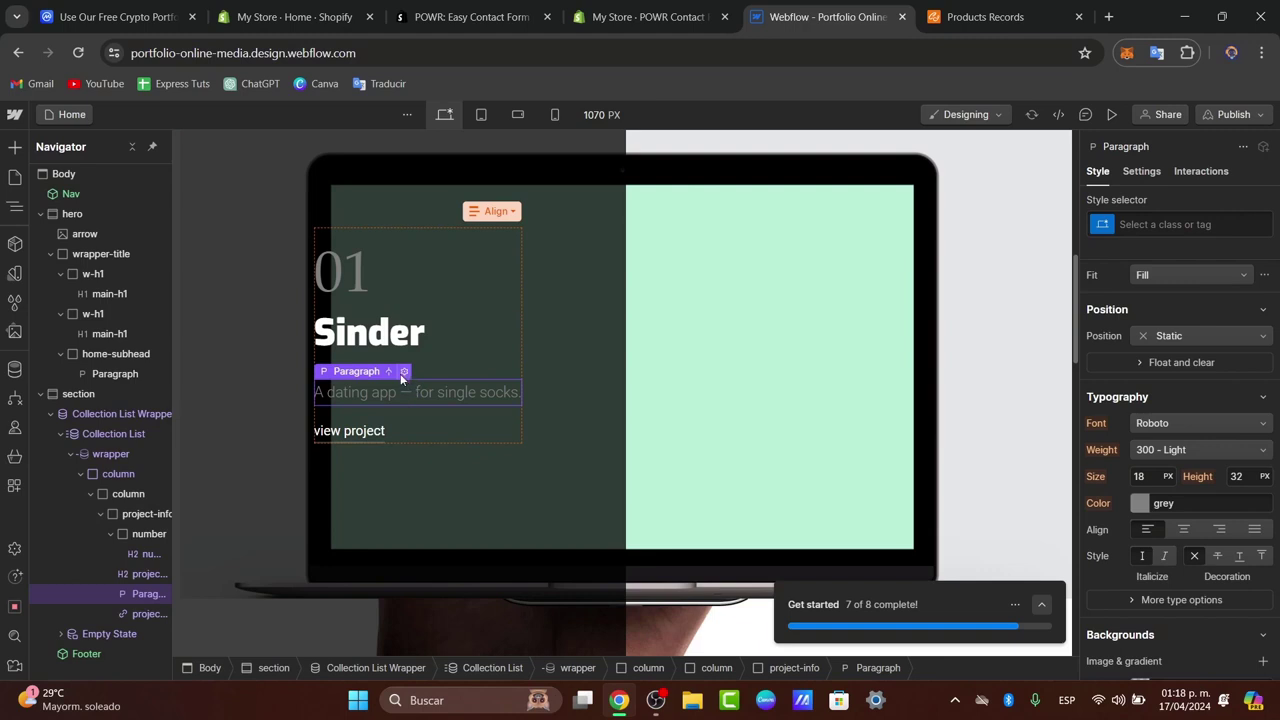
pyautogui.rightClick(152, 595)
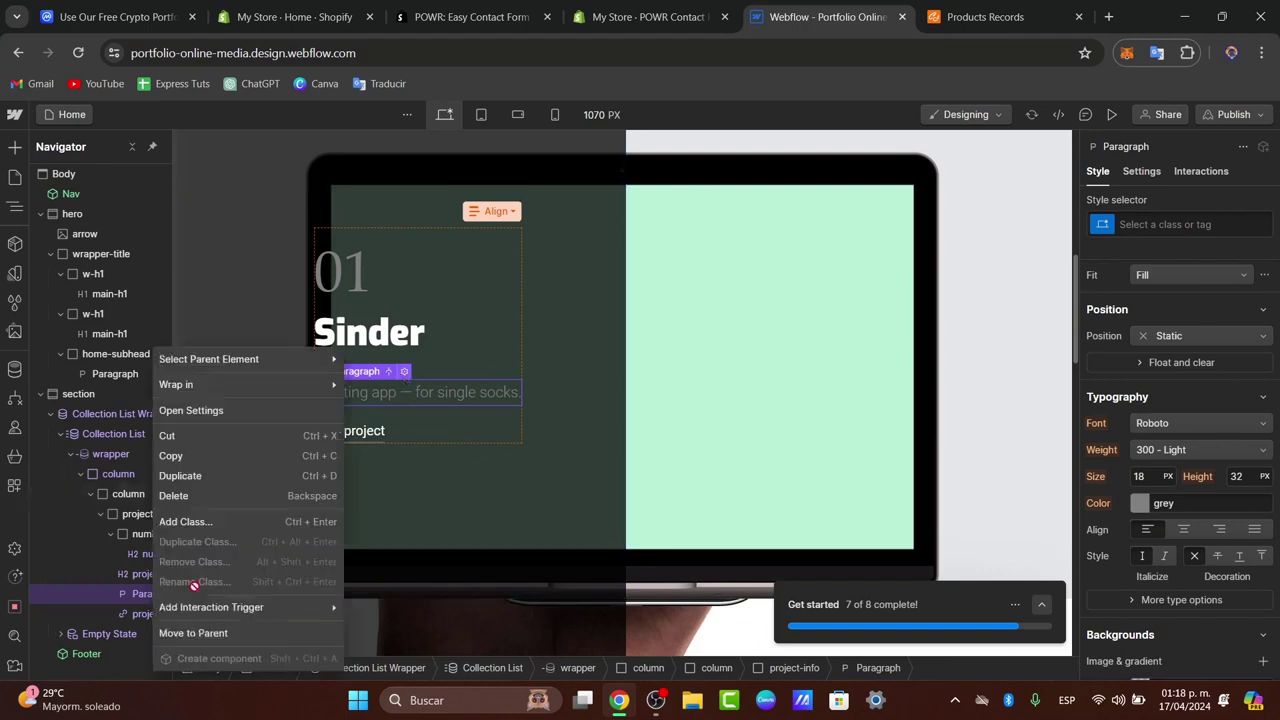
pyautogui.click(222, 492)
# Delete the 'view project' link from the project card.
pyautogui.rightClick(155, 597)
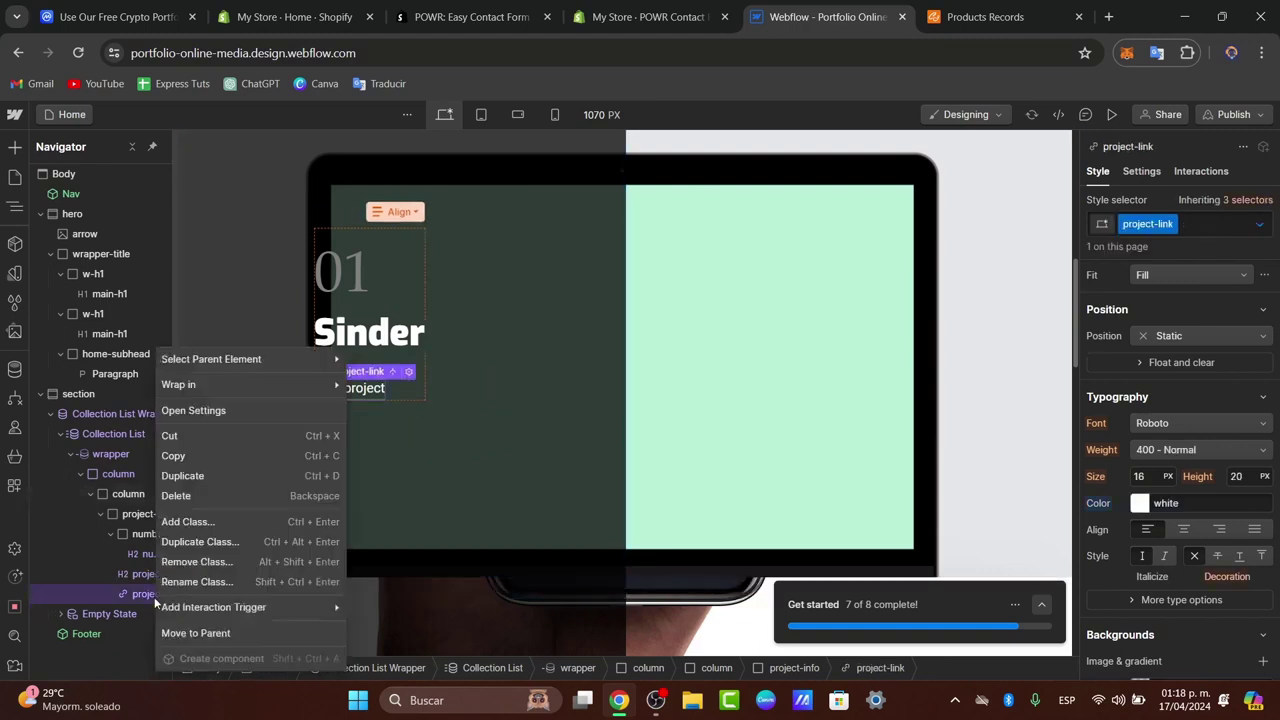
pyautogui.click(232, 497)
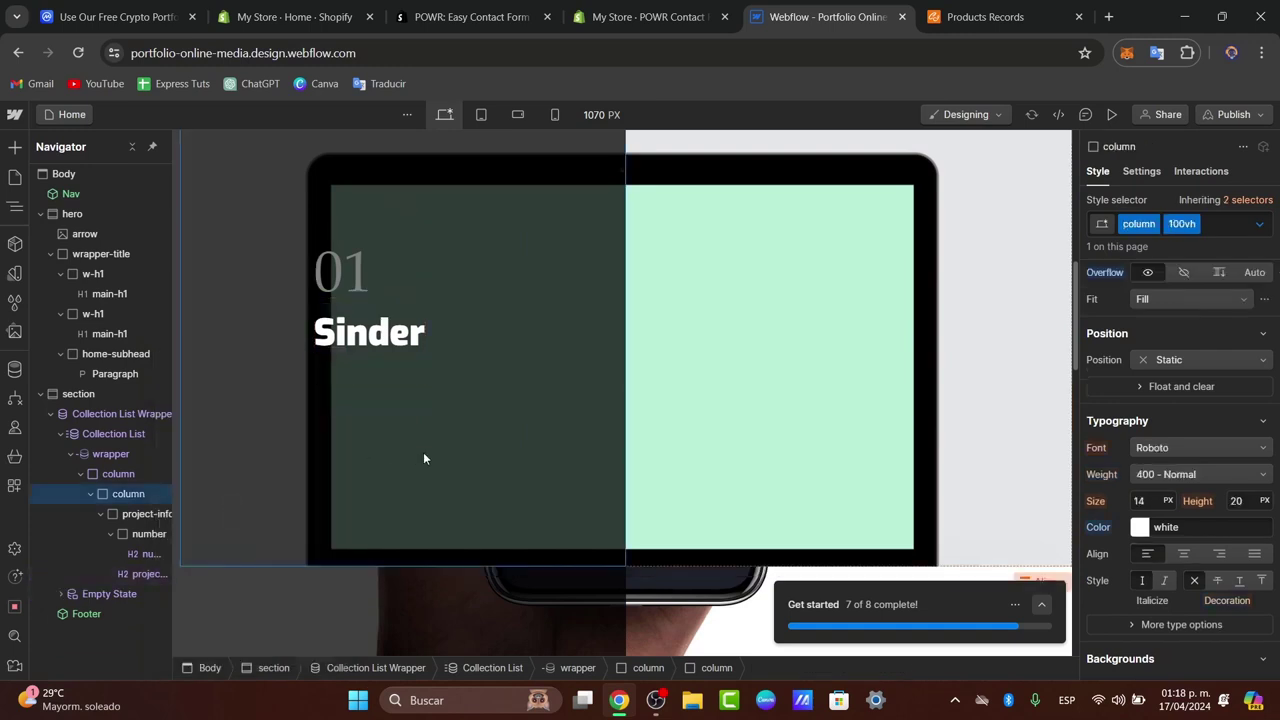
pyautogui.click(518, 437)
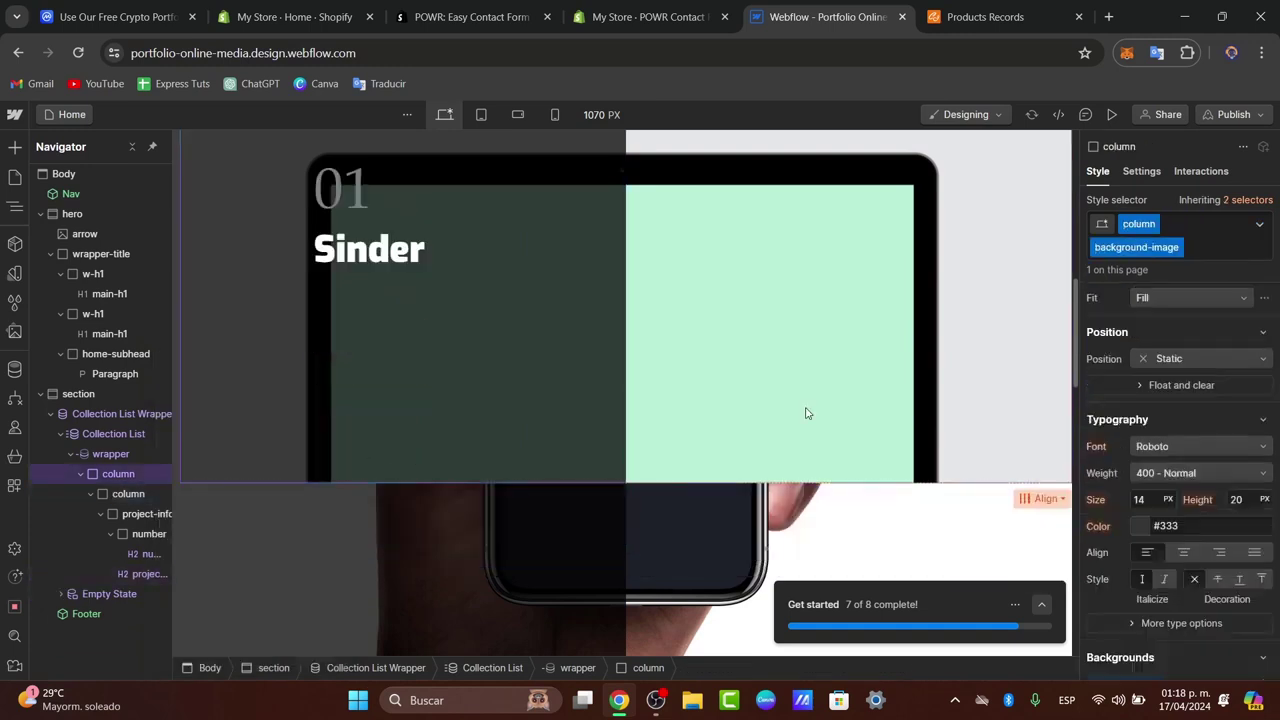
pyautogui.scroll(3, 807, 413)
pyautogui.scroll(-5, 807, 413)
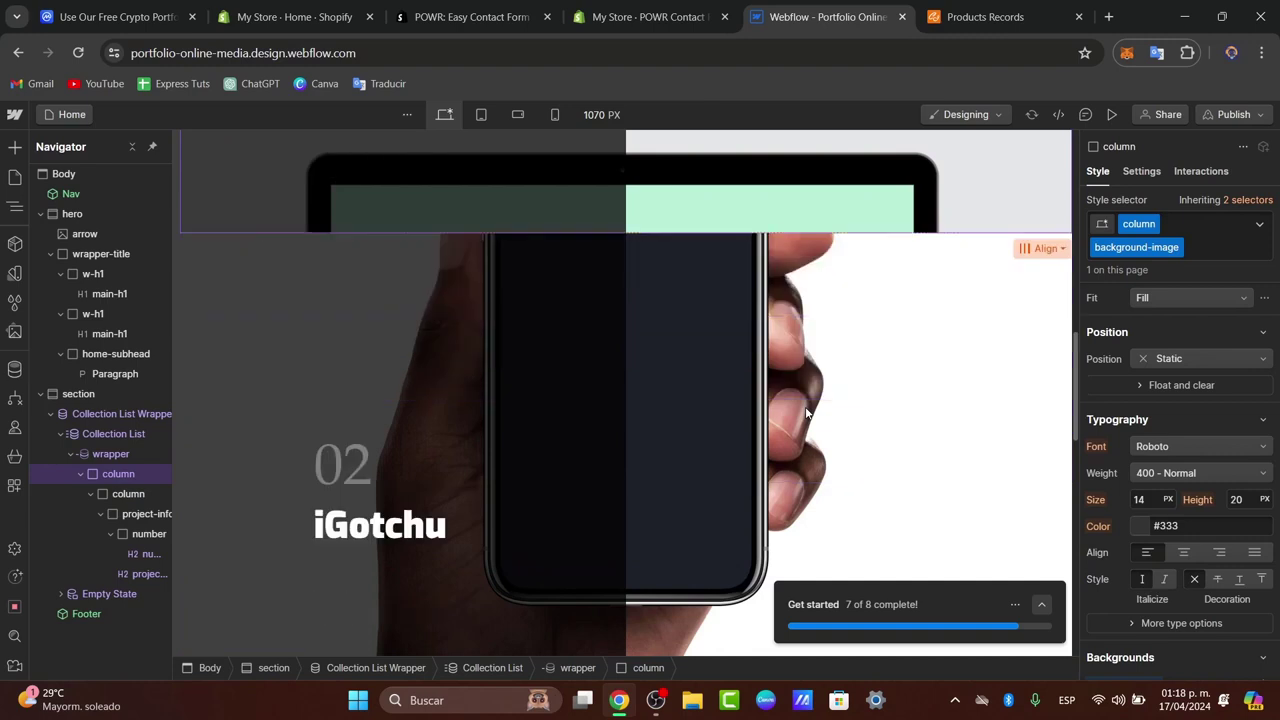
pyautogui.scroll(-3, 820, 405)
pyautogui.scroll(2, 847, 360)
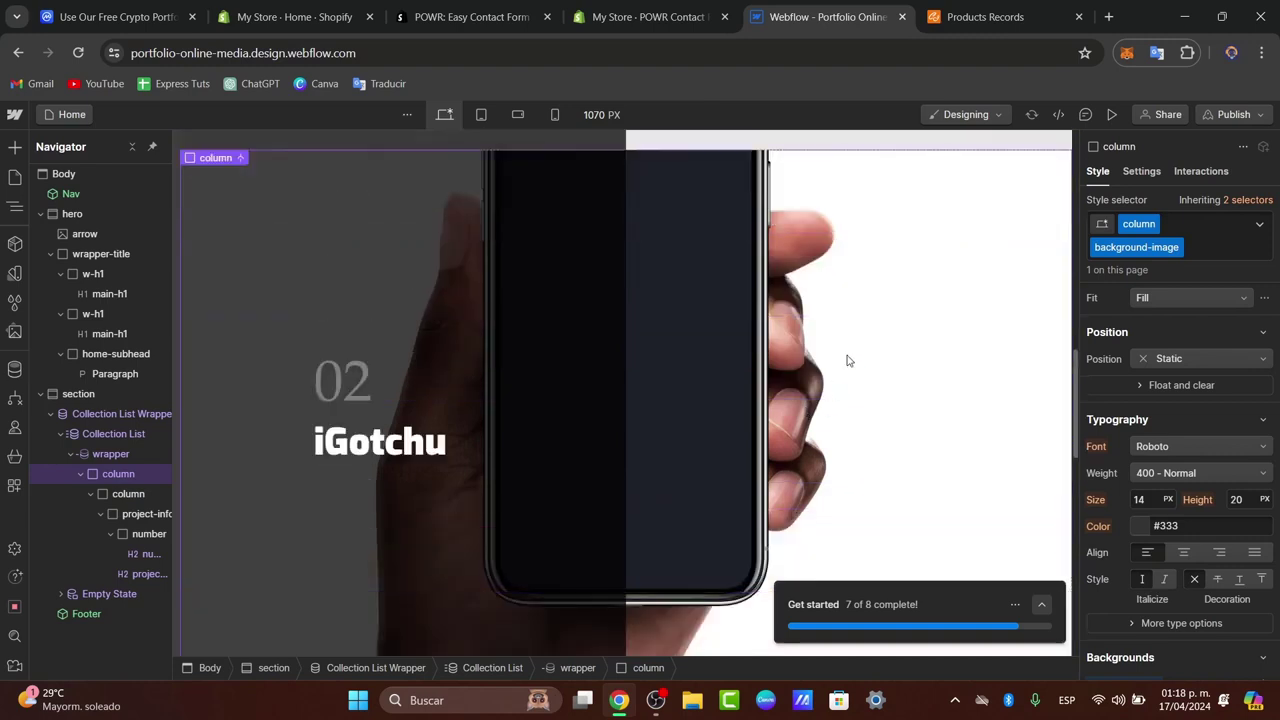
pyautogui.click(1142, 171)
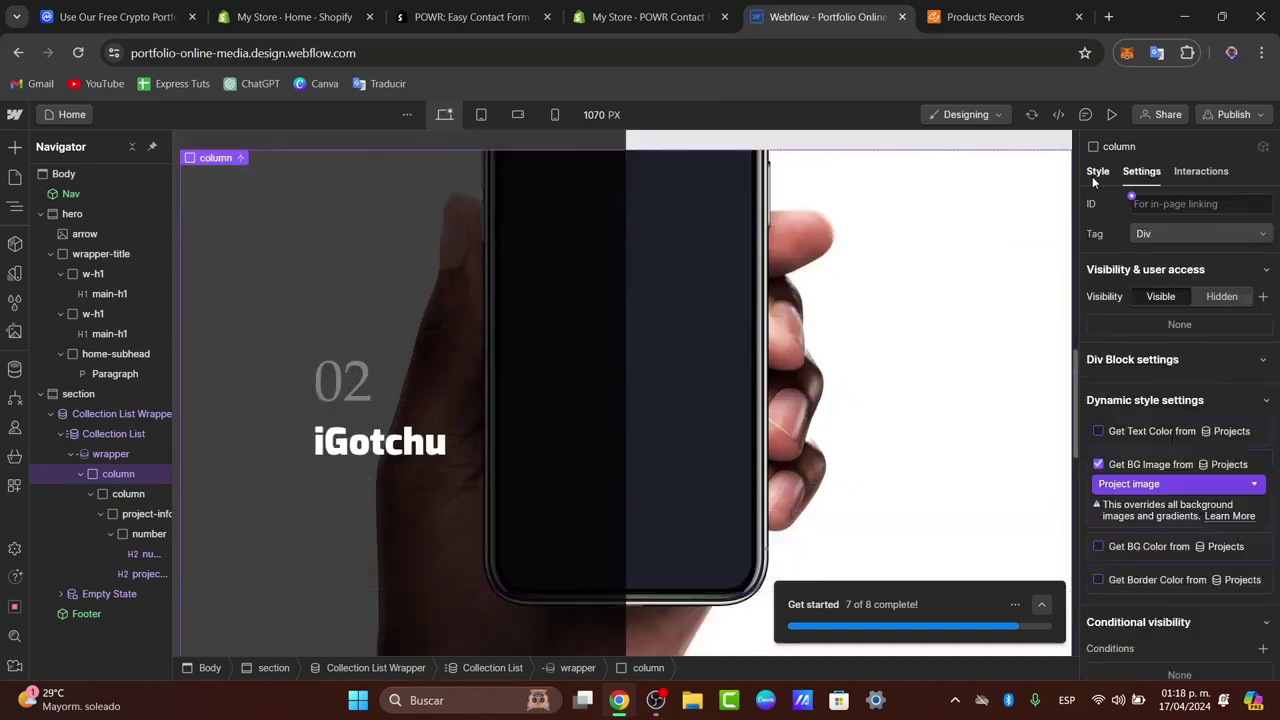
pyautogui.click(1097, 172)
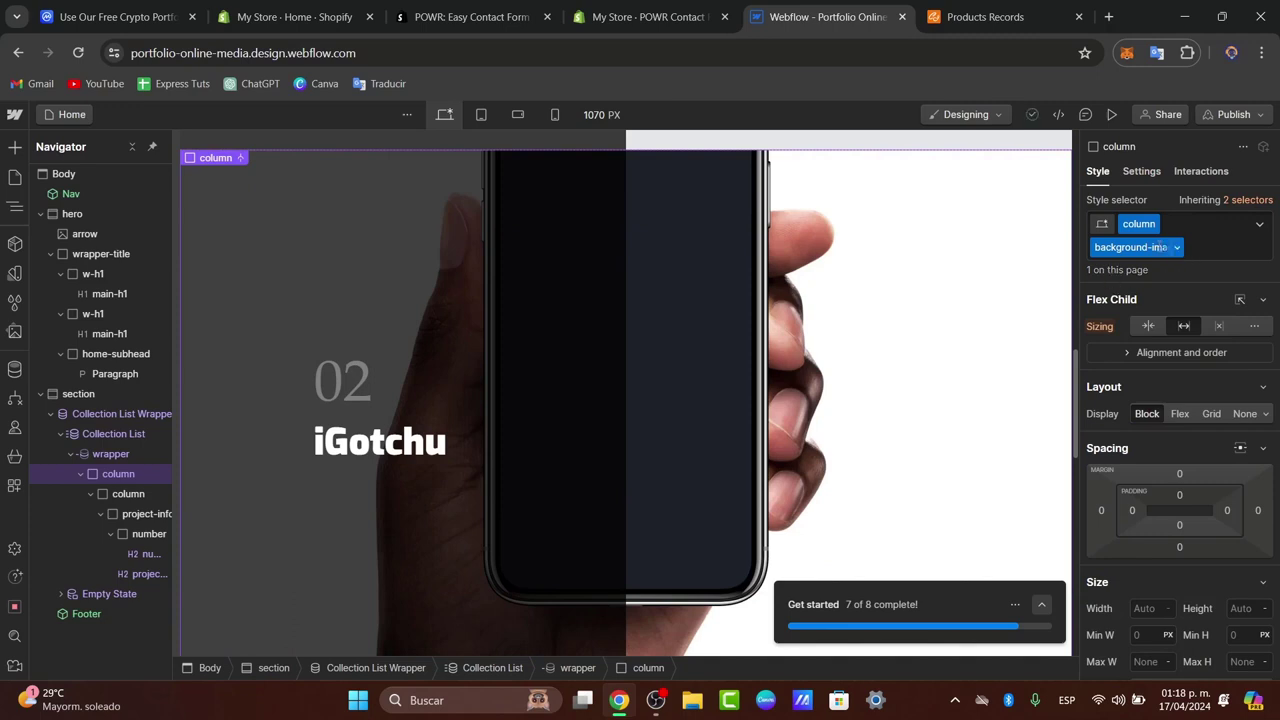
pyautogui.click(1178, 250)
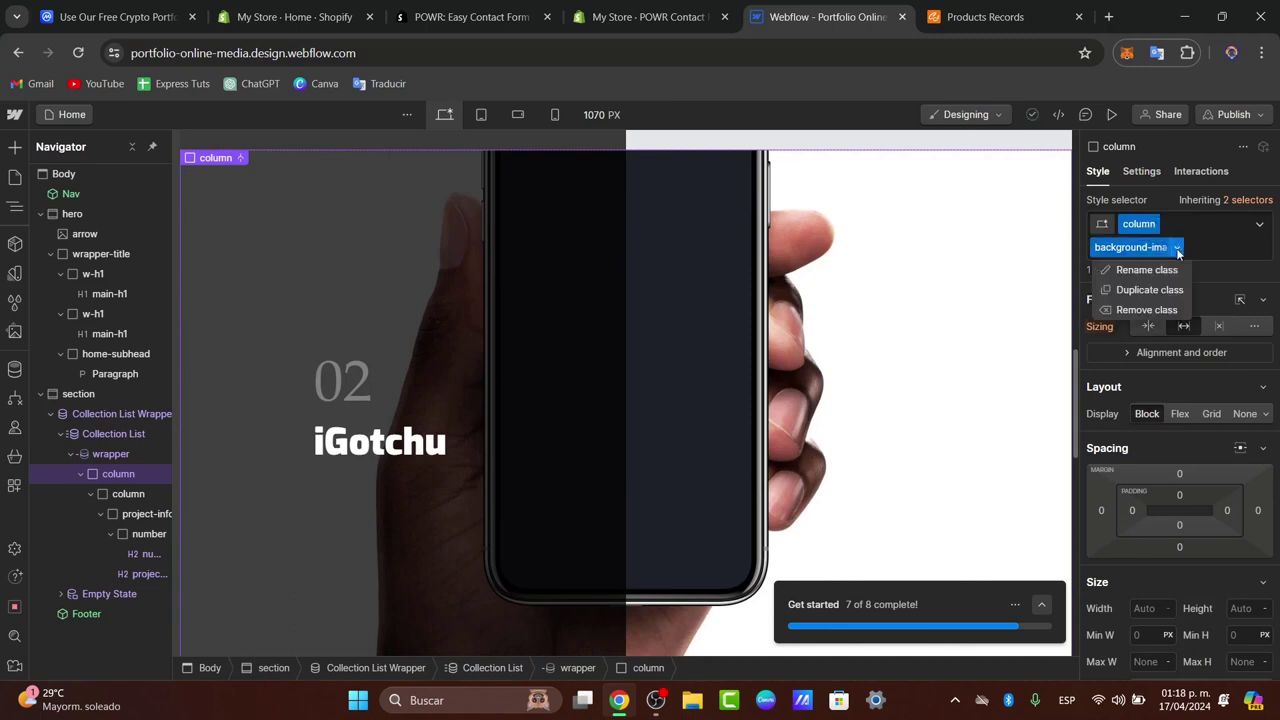
pyautogui.click(1174, 268)
pyautogui.click(1260, 226)
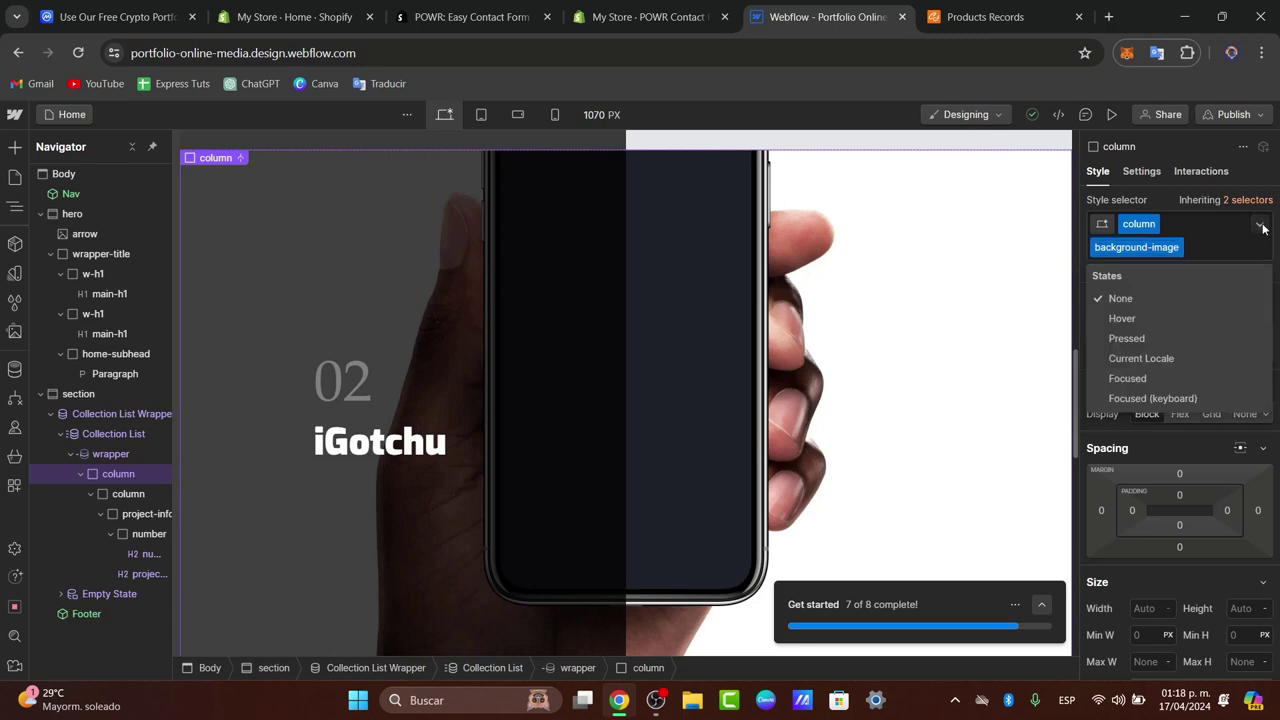
pyautogui.scroll(-5, 923, 300)
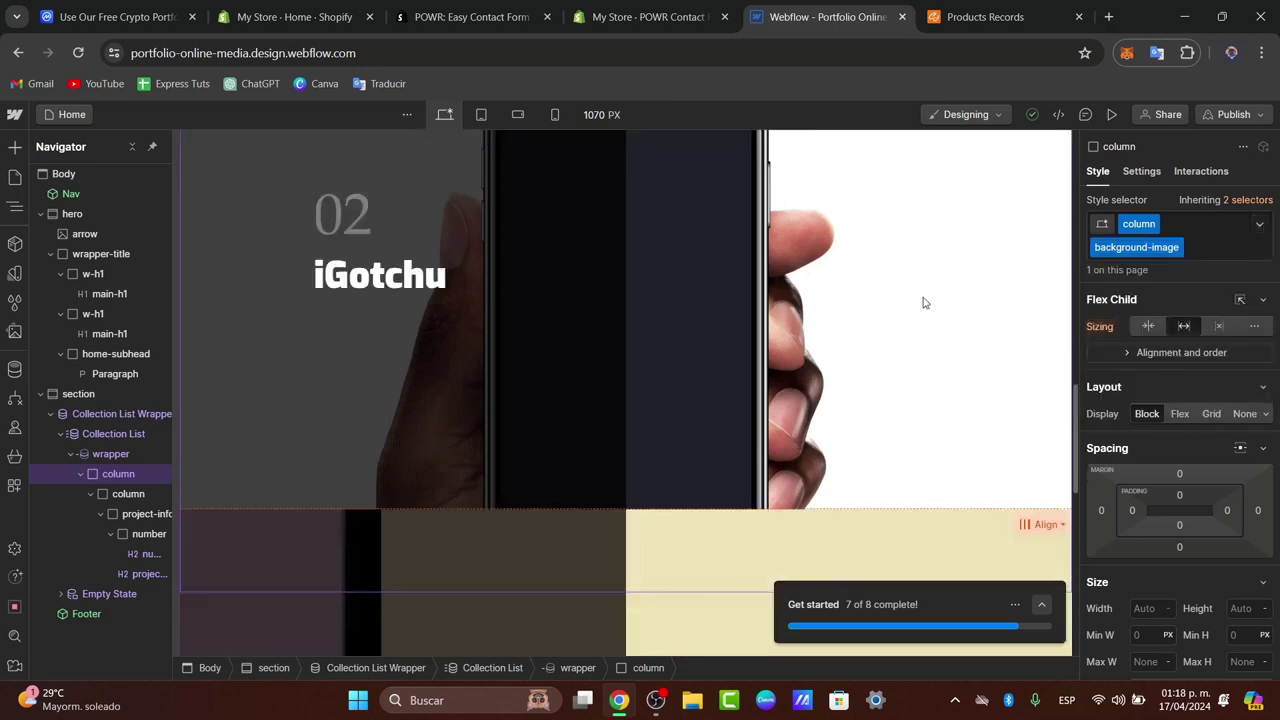
pyautogui.scroll(-5, 922, 302)
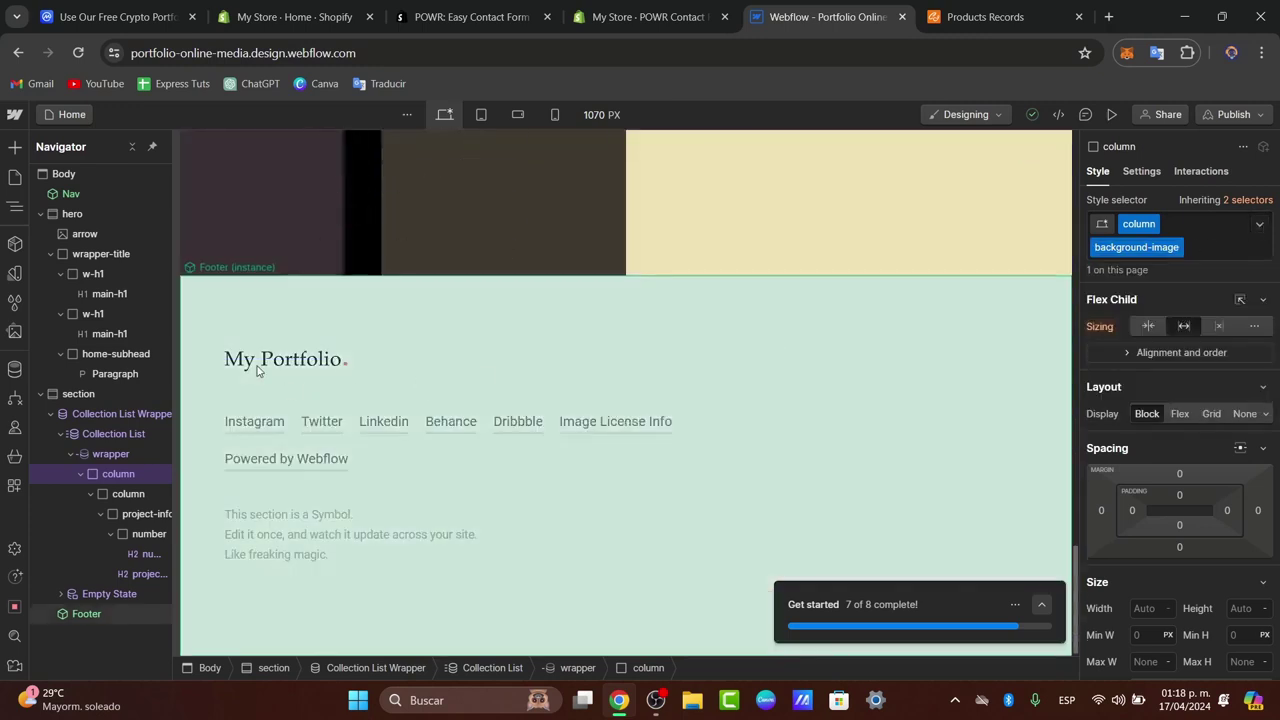
pyautogui.click(258, 372)
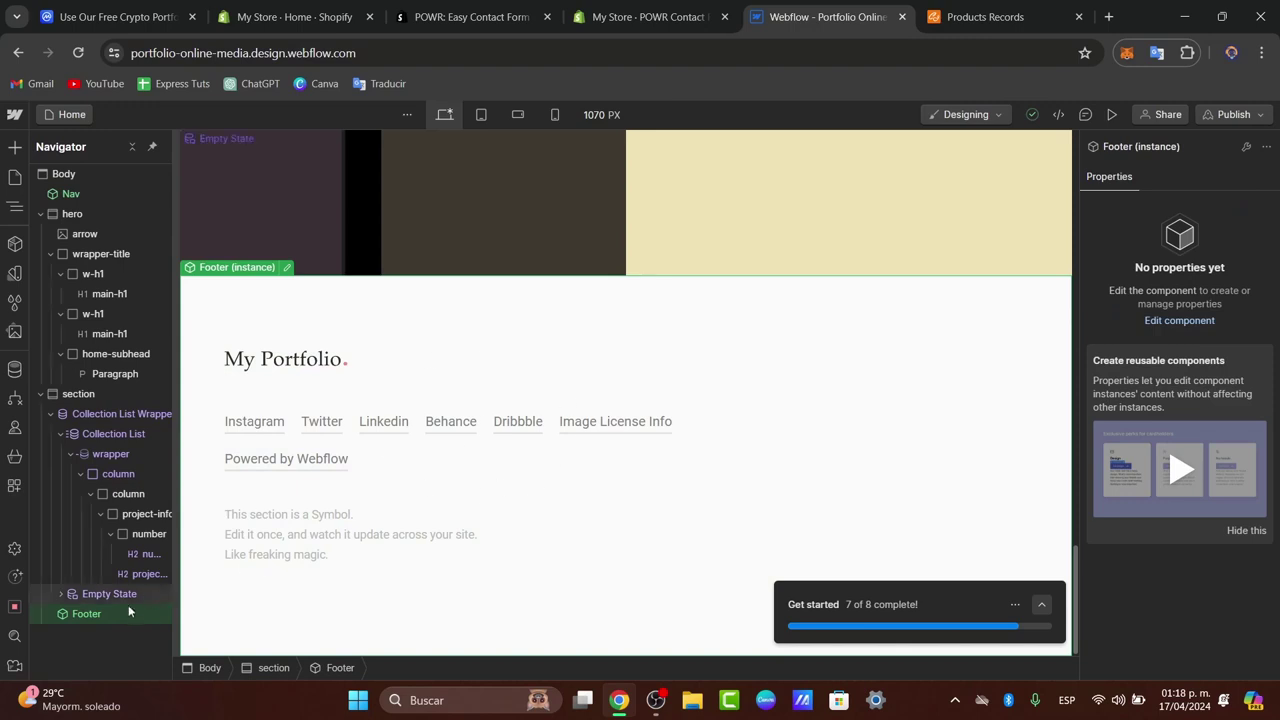
# Return to the top of the canvas and publish to portfolio-online-media.webflow.io staging.
pyautogui.doubleClick(51, 615)
pyautogui.scroll(-5, 726, 514)
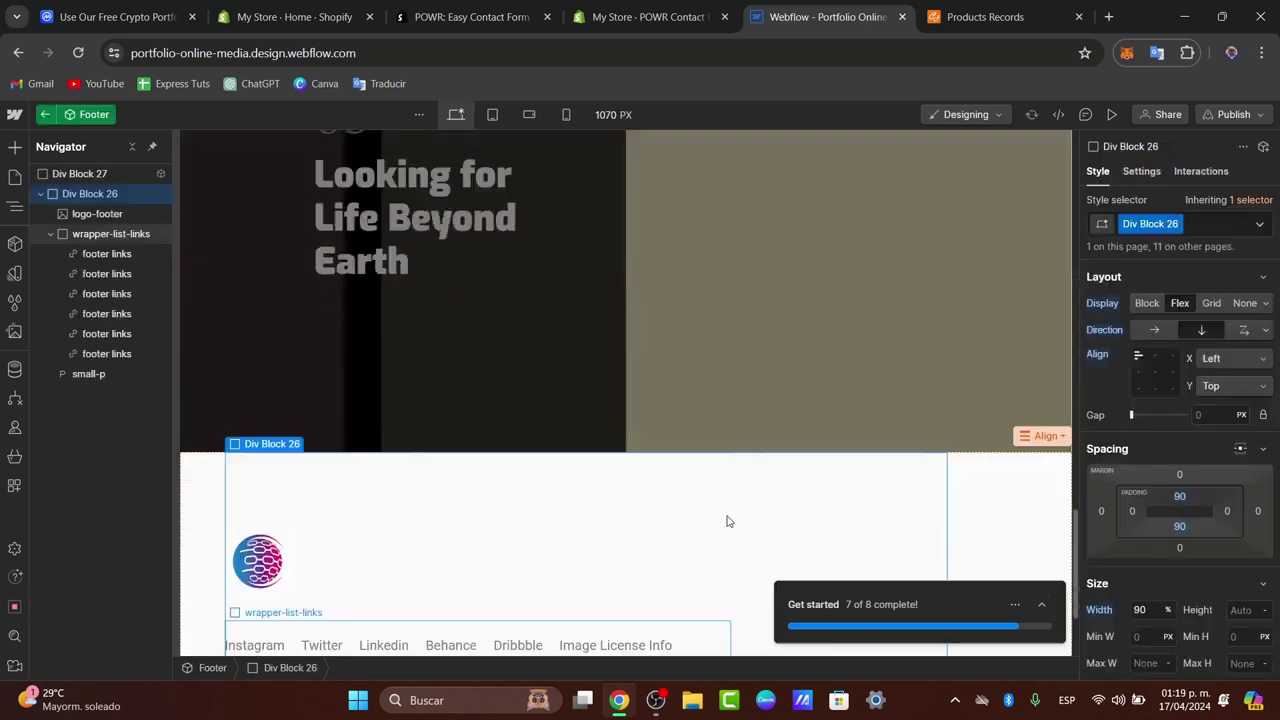
pyautogui.scroll(10, 726, 514)
pyautogui.scroll(5, 726, 514)
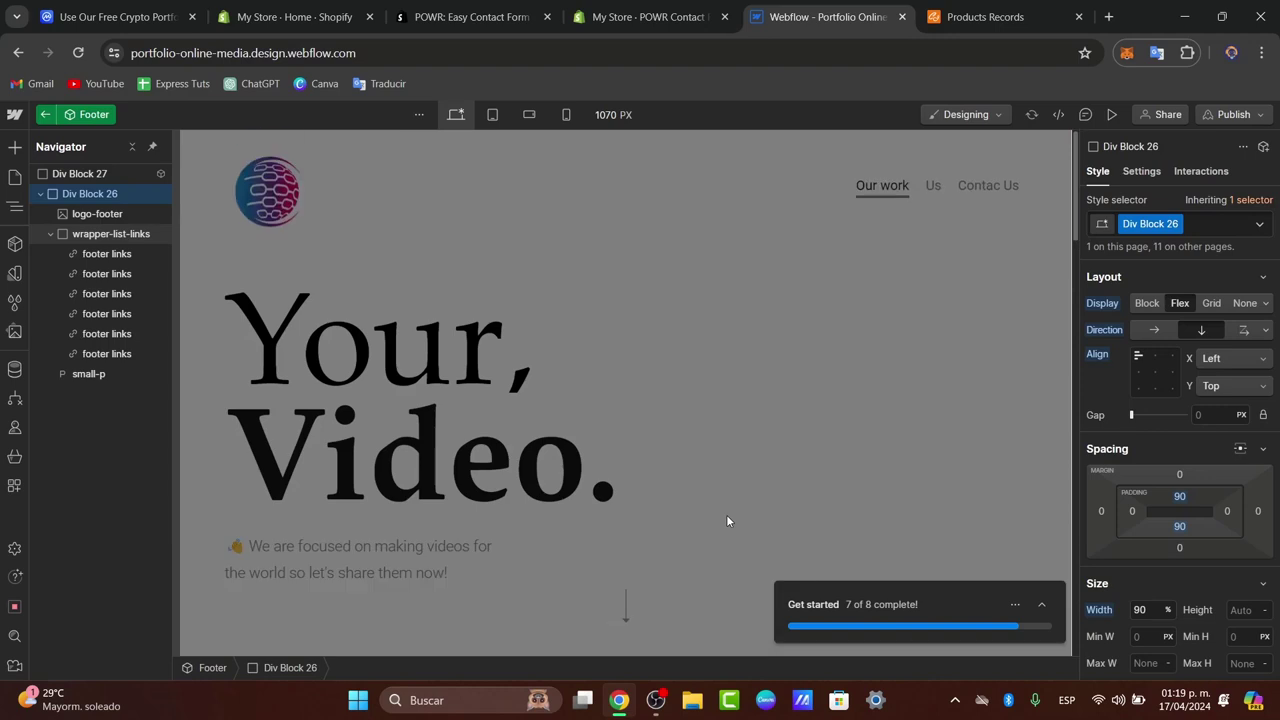
pyautogui.click(1233, 114)
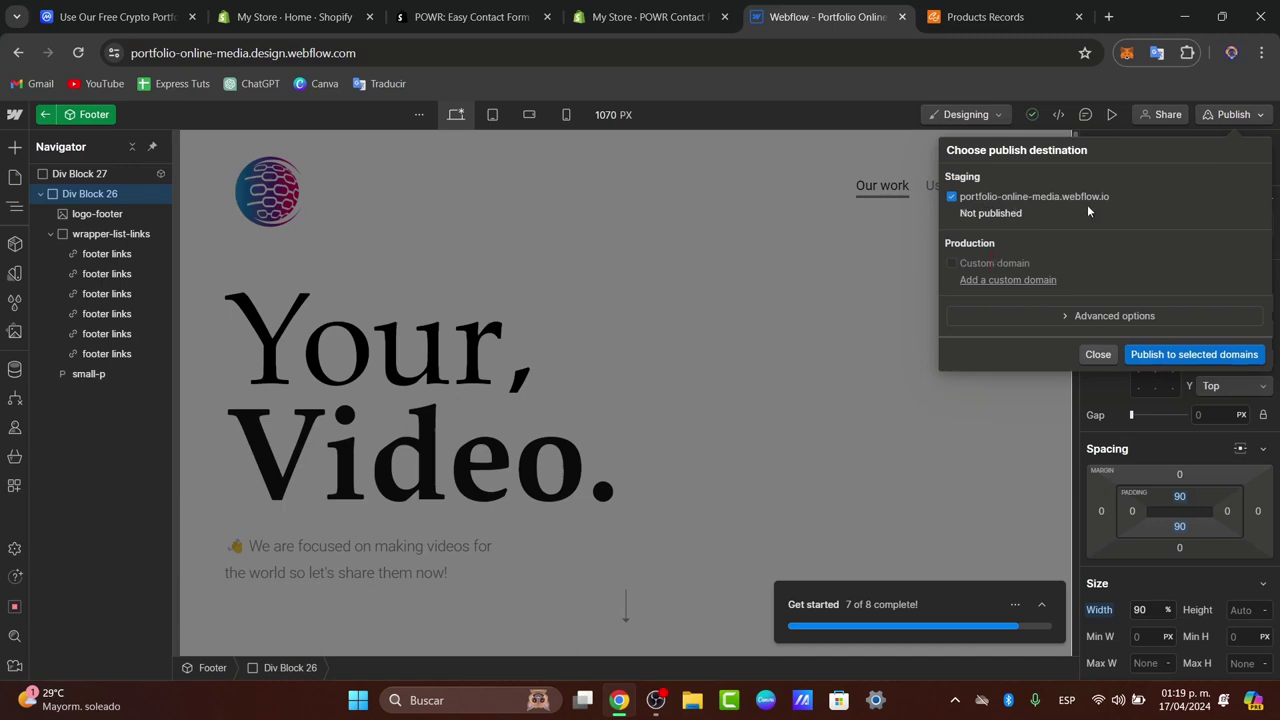
pyautogui.click(1216, 355)
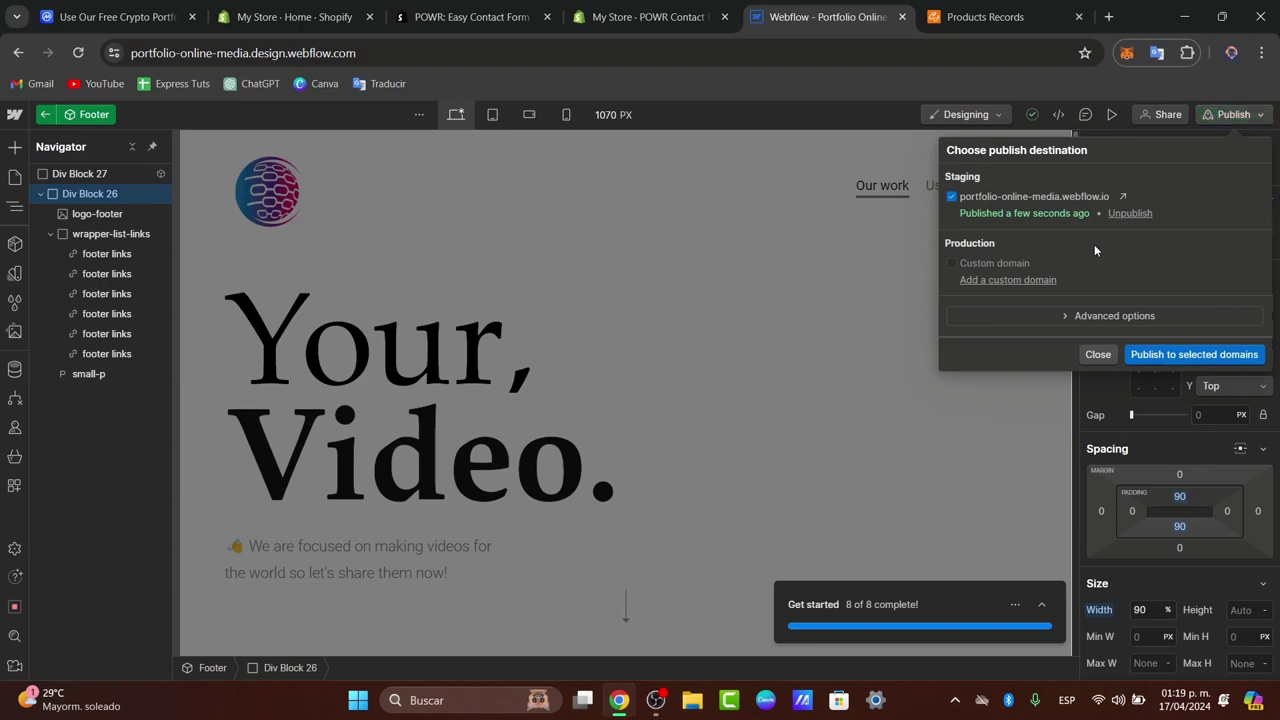
# Open the live staging site, dismiss Google Translate and scroll the home page.
pyautogui.click(1086, 199)
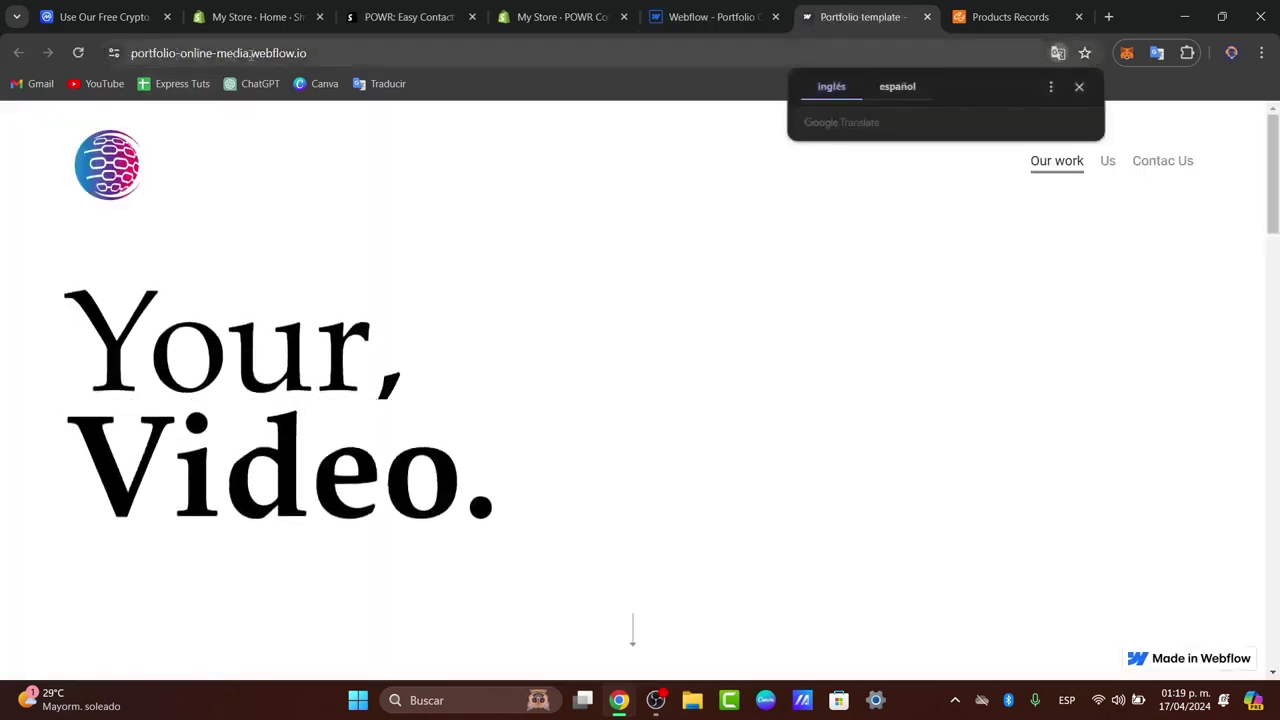
pyautogui.click(1079, 86)
pyautogui.scroll(-5, 849, 258)
pyautogui.scroll(-10, 848, 257)
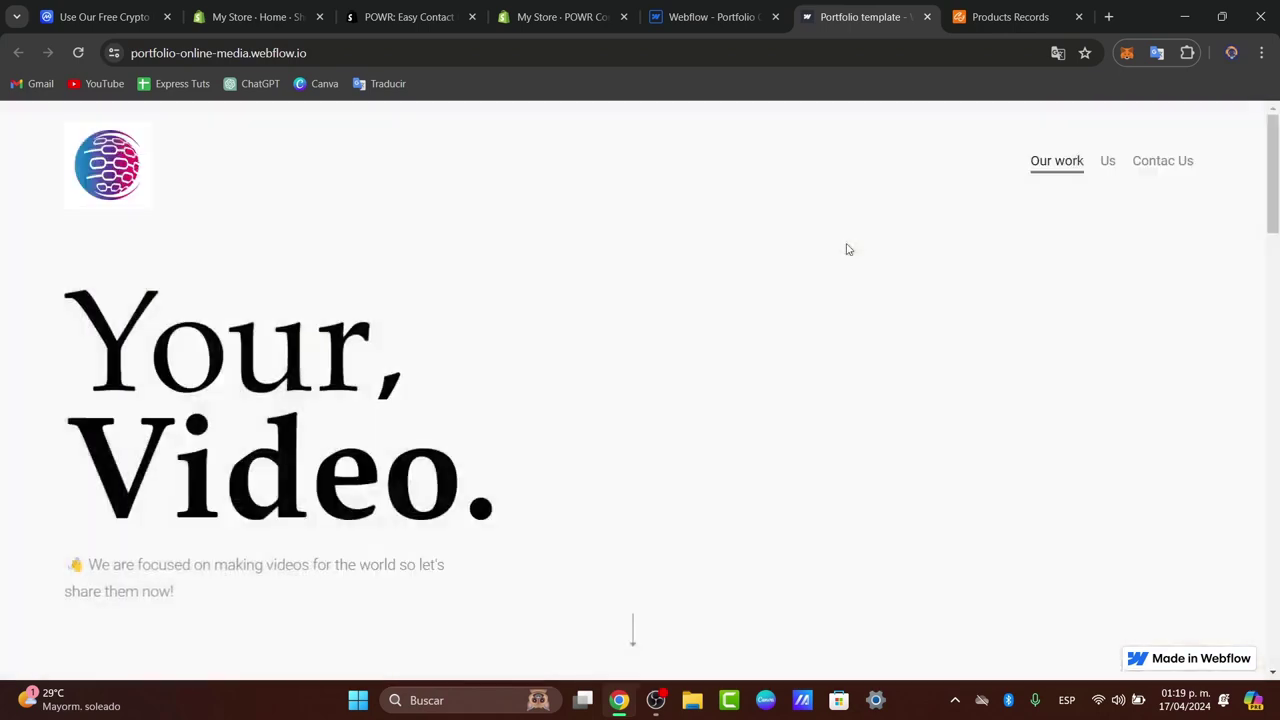
# Browse the Us and Contac Us pages, then switch back to the Designer tab.
pyautogui.click(1107, 164)
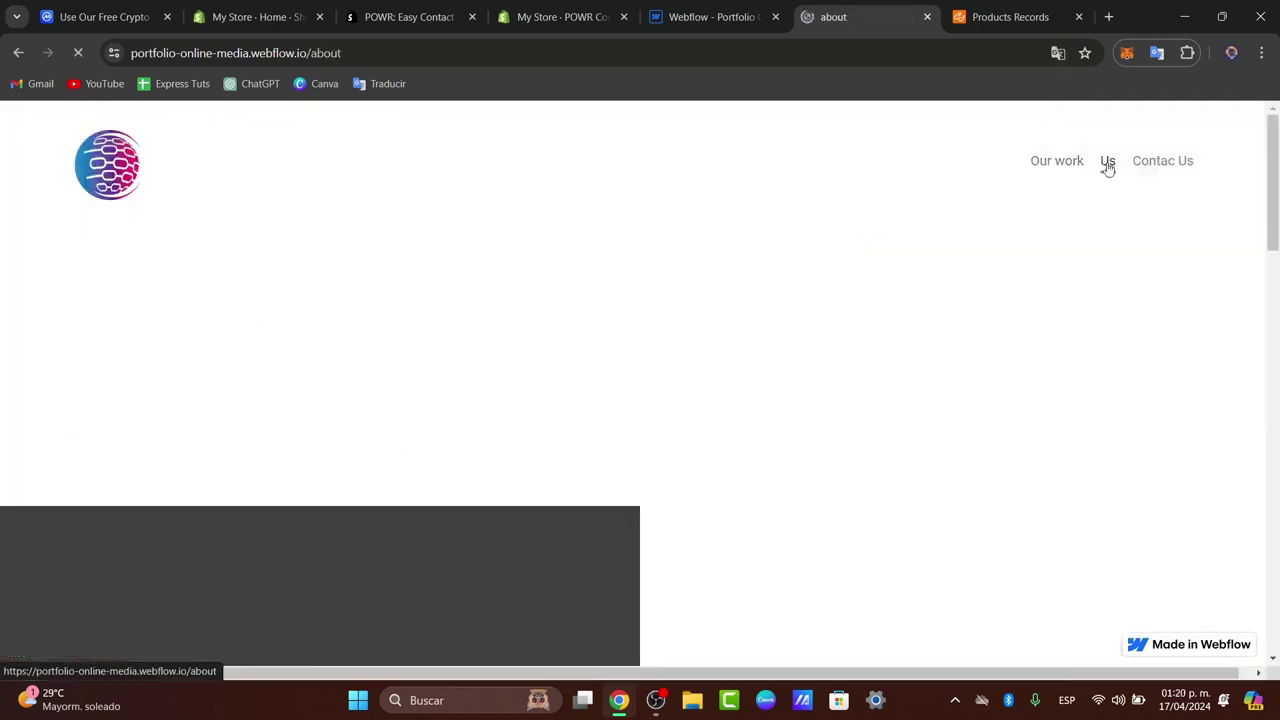
pyautogui.click(1147, 166)
pyautogui.scroll(-8, 1057, 280)
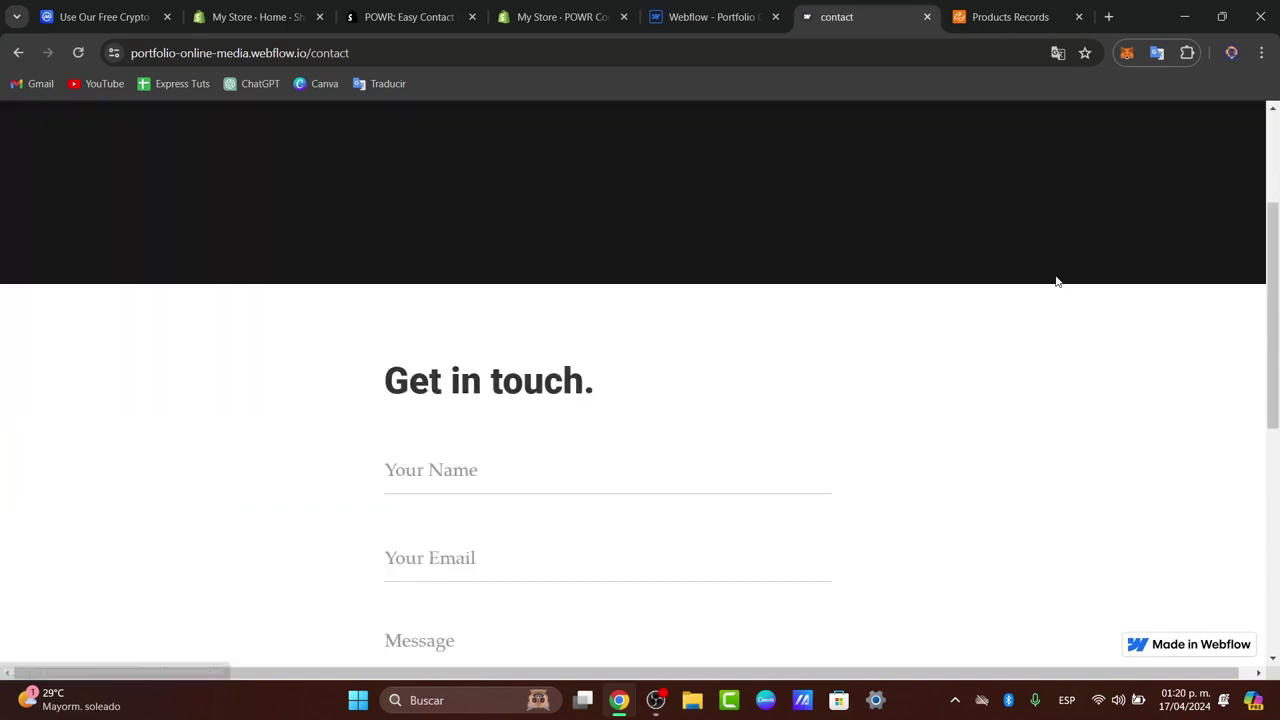
pyautogui.scroll(10, 1057, 281)
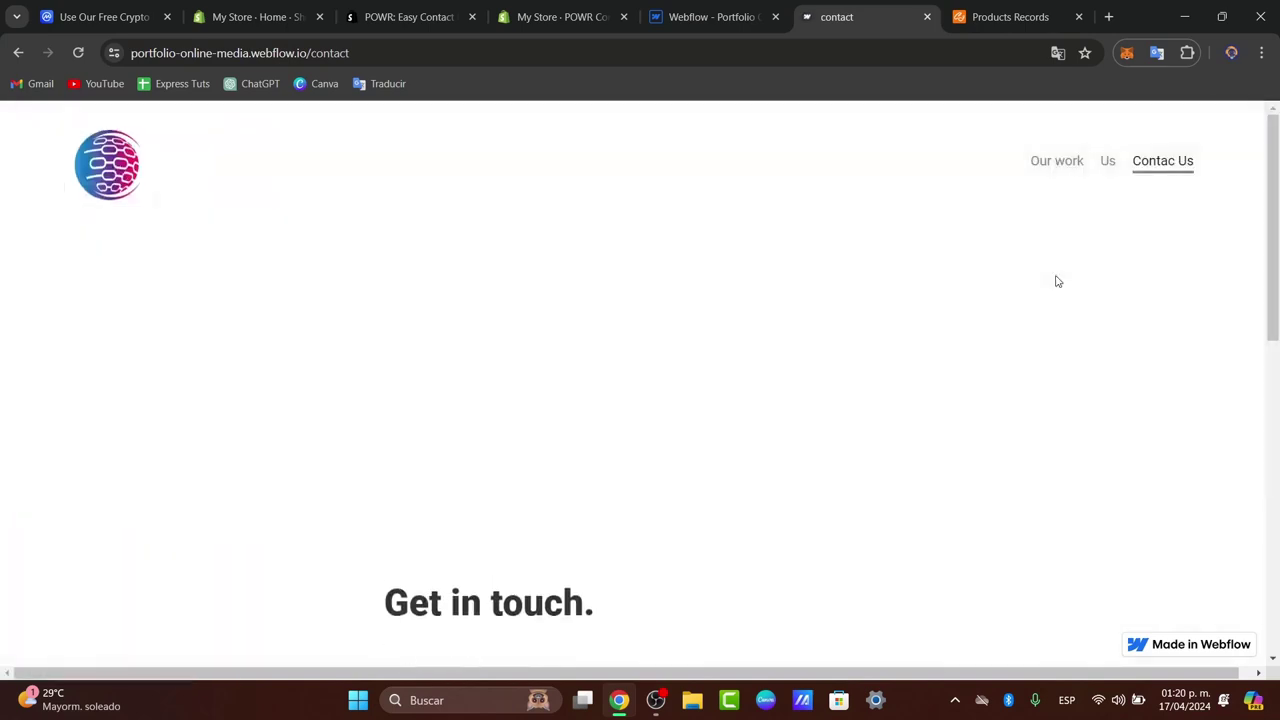
pyautogui.click(712, 12)
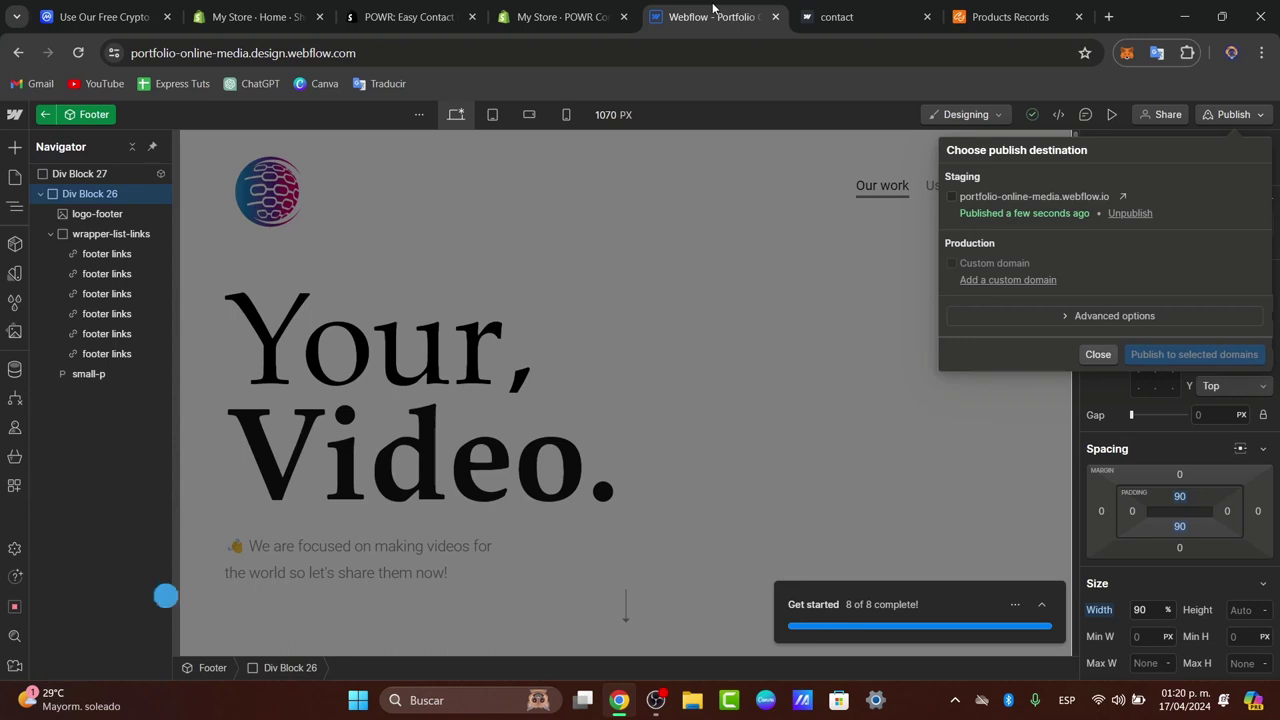
# Close the publish panel and go to the workspace dashboard through the Webflow menu.
pyautogui.press('Escape')
pyautogui.click(14, 116)
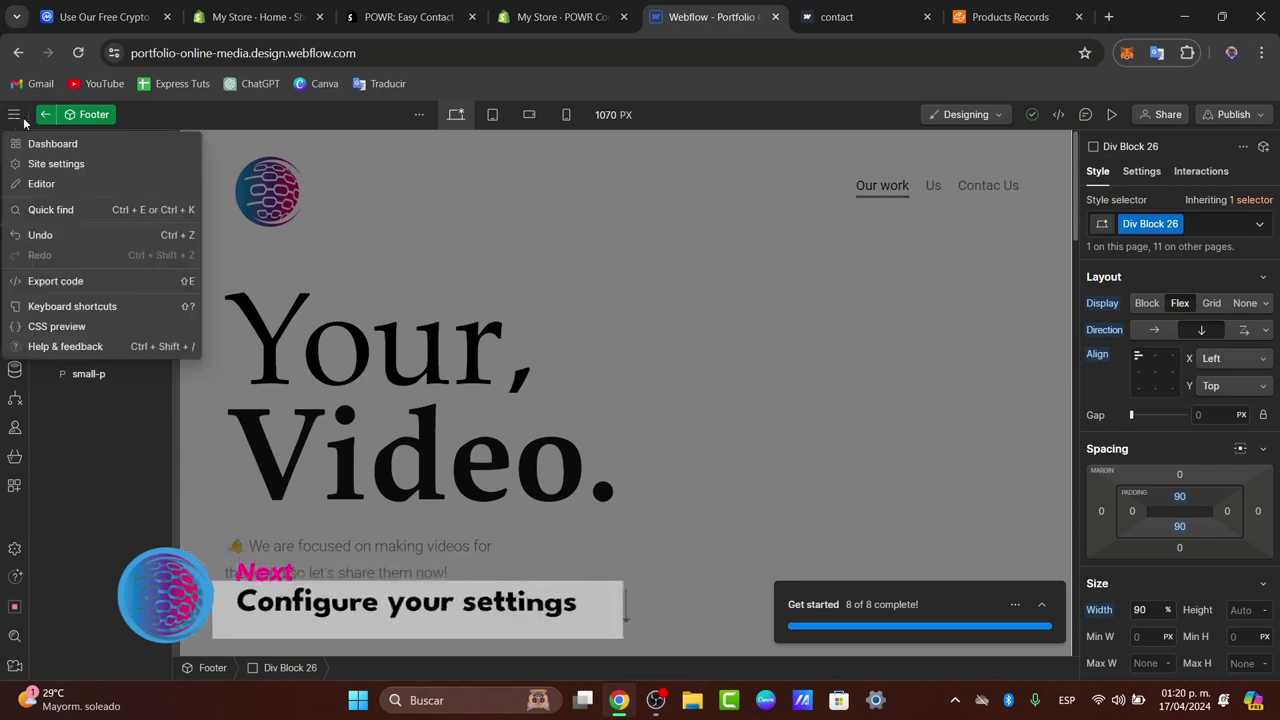
pyautogui.click(80, 146)
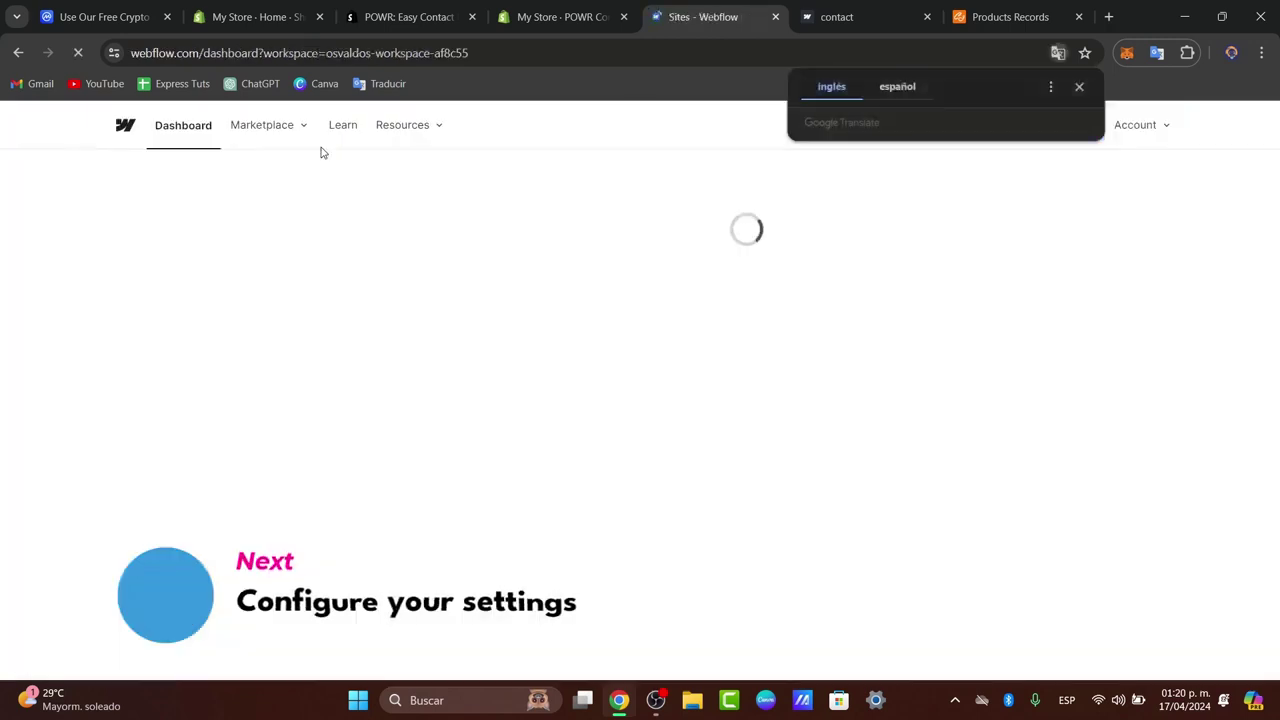
pyautogui.click(1079, 86)
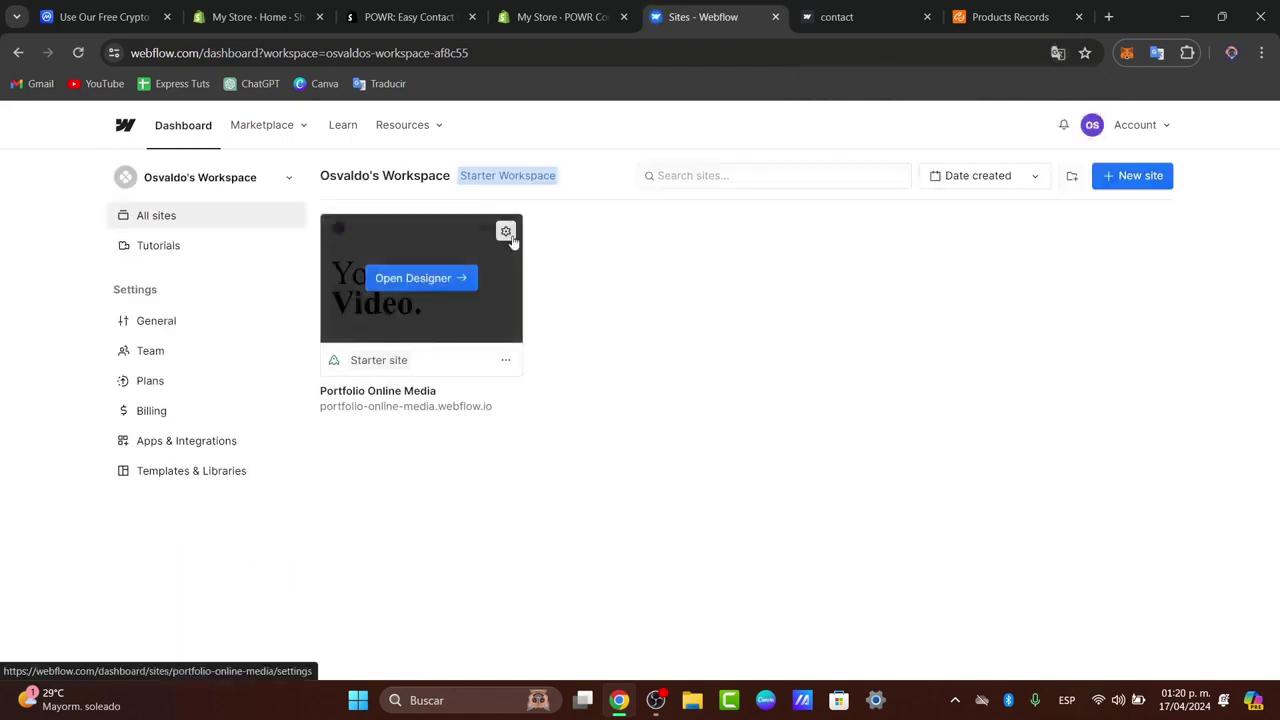
pyautogui.click(507, 362)
pyautogui.click(556, 362)
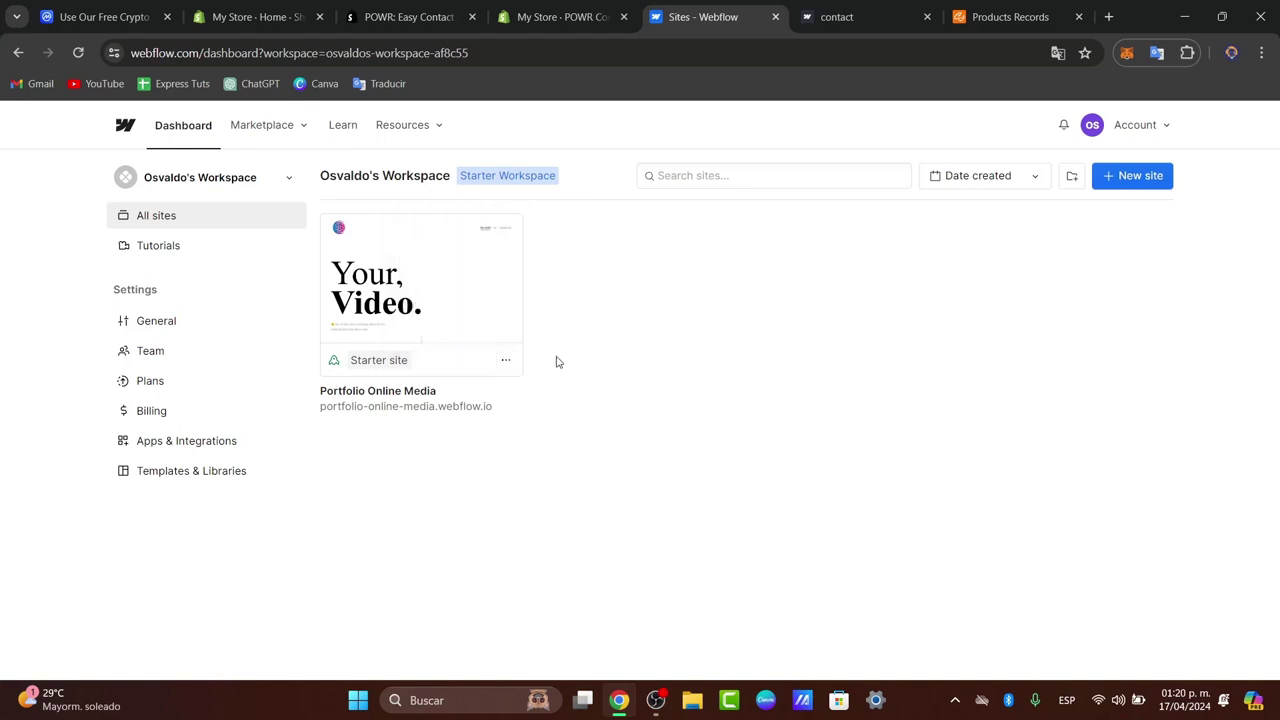
# Review Portfolio Online Media's General settings, then move to its SEO page.
pyautogui.click(503, 229)
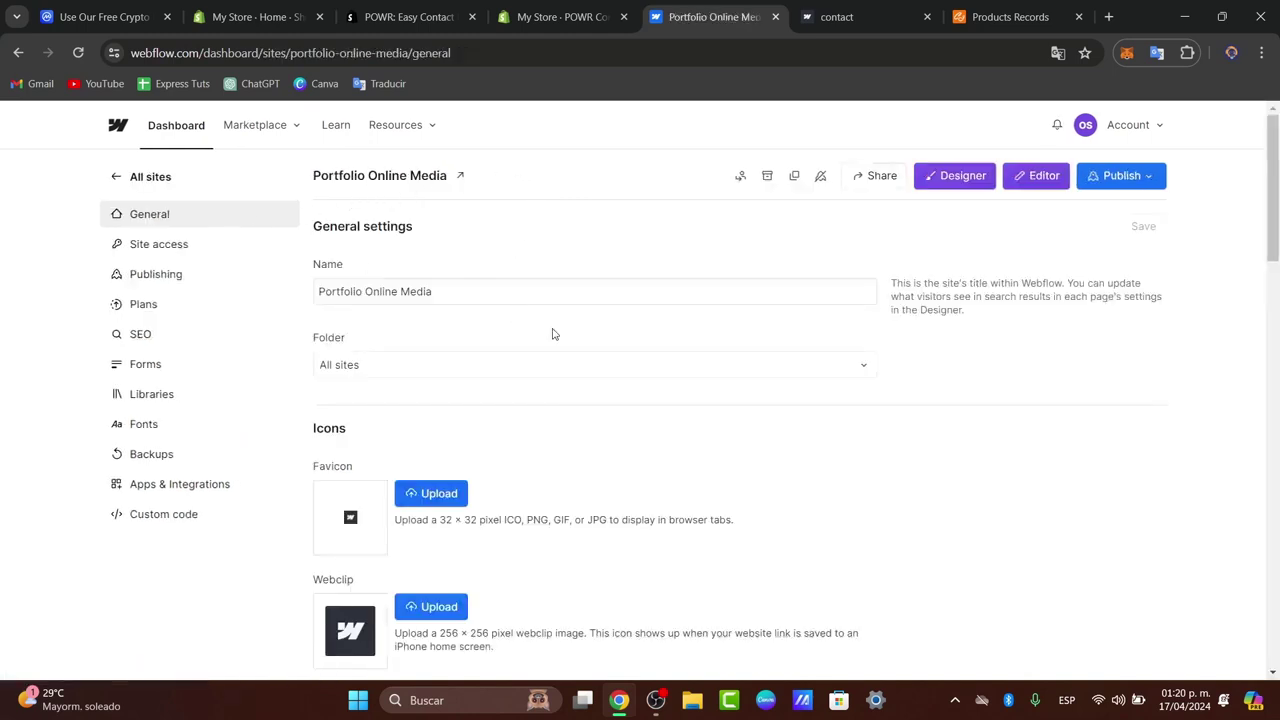
pyautogui.scroll(-5, 552, 334)
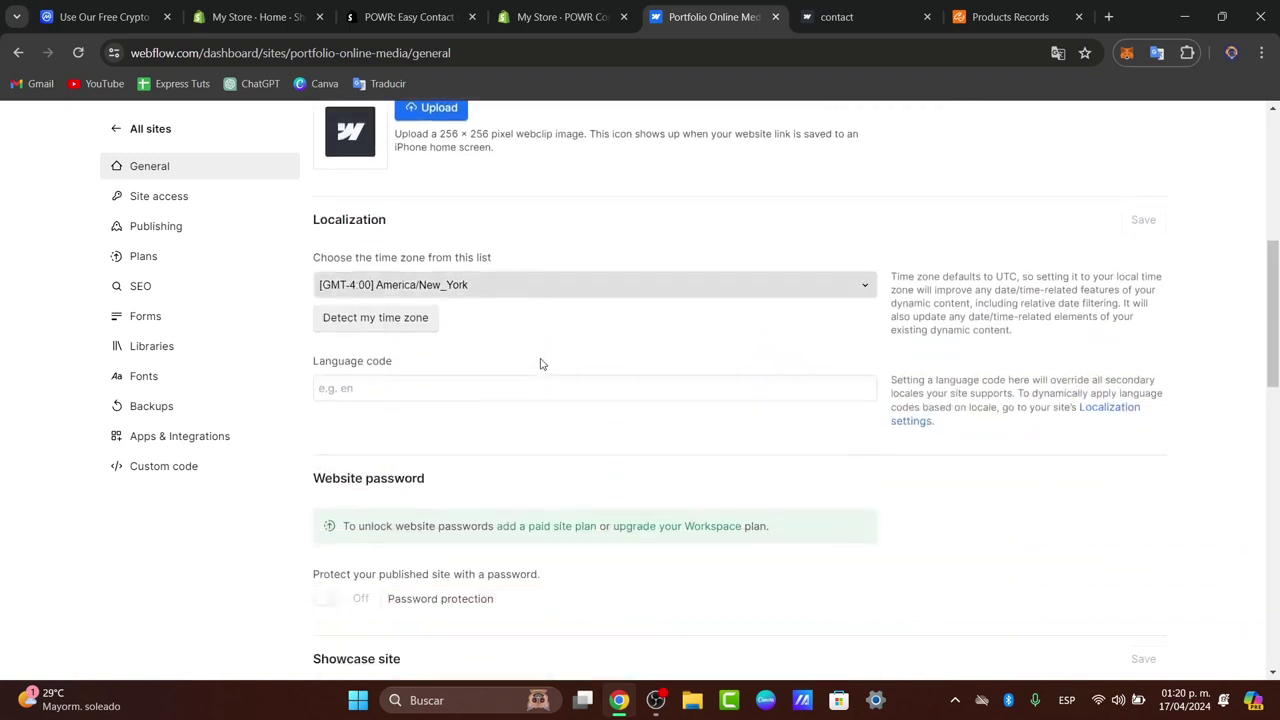
pyautogui.scroll(-3, 468, 397)
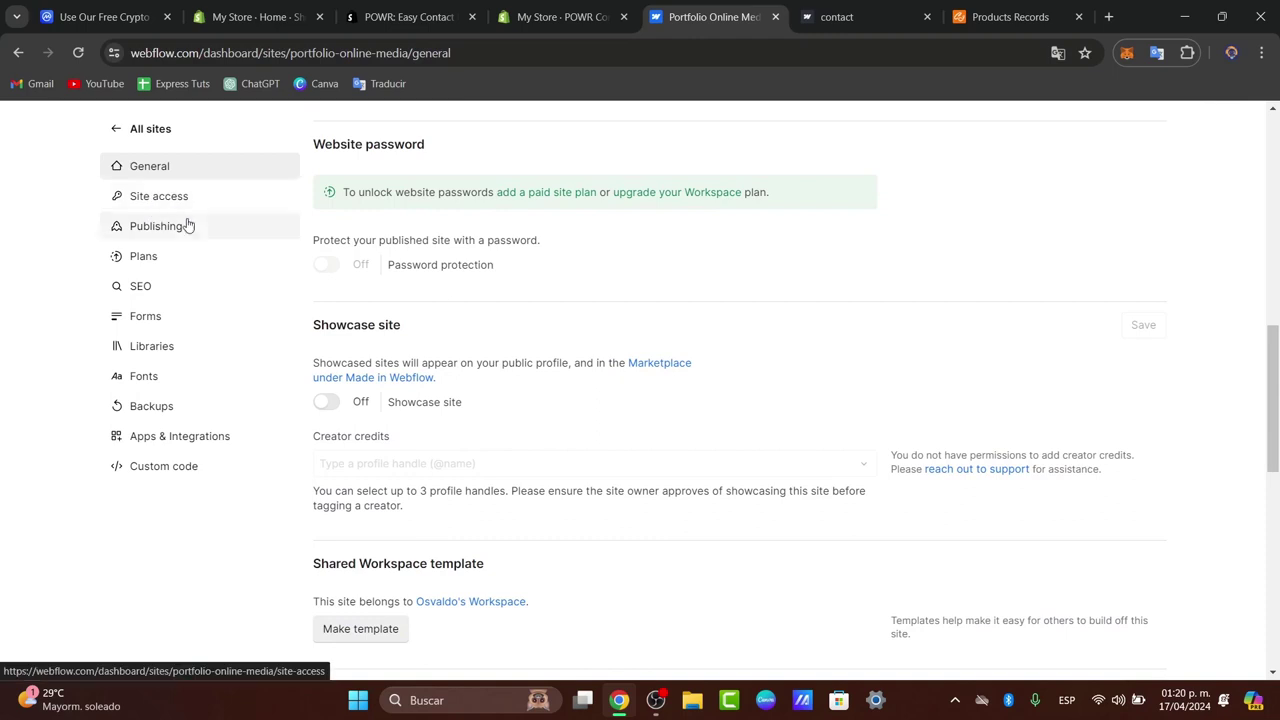
pyautogui.click(203, 299)
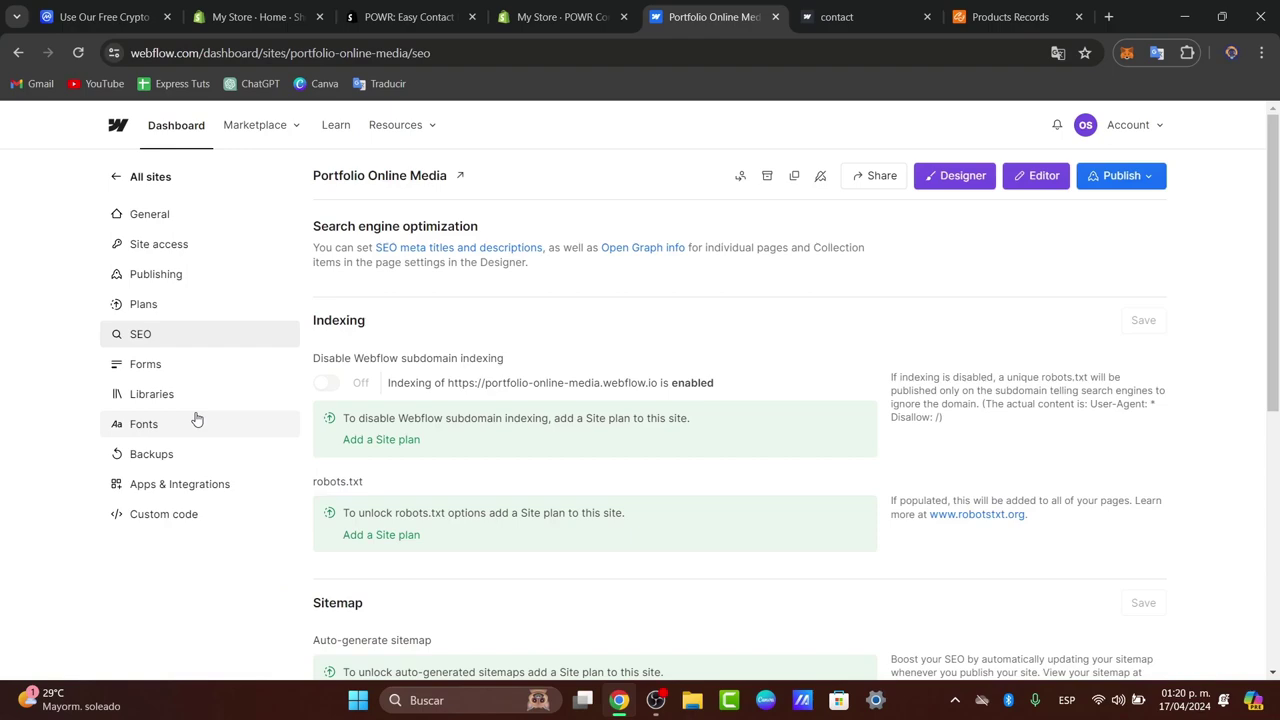
# Reopen the Portfolio Online Media site in the Designer from the settings tab.
pyautogui.click(560, 14)
pyautogui.click(842, 12)
pyautogui.click(712, 16)
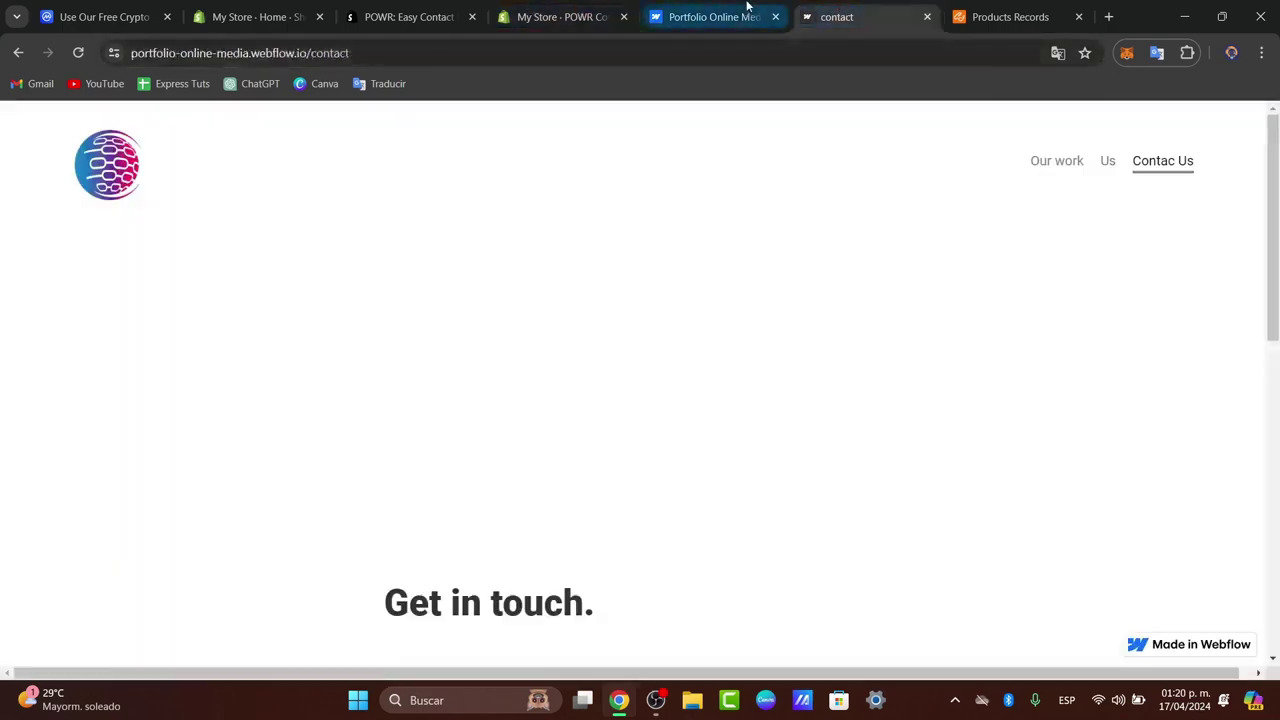
pyautogui.click(941, 185)
# Close the publish panel and head back to the dashboard via the Webflow menu.
pyautogui.click(1228, 114)
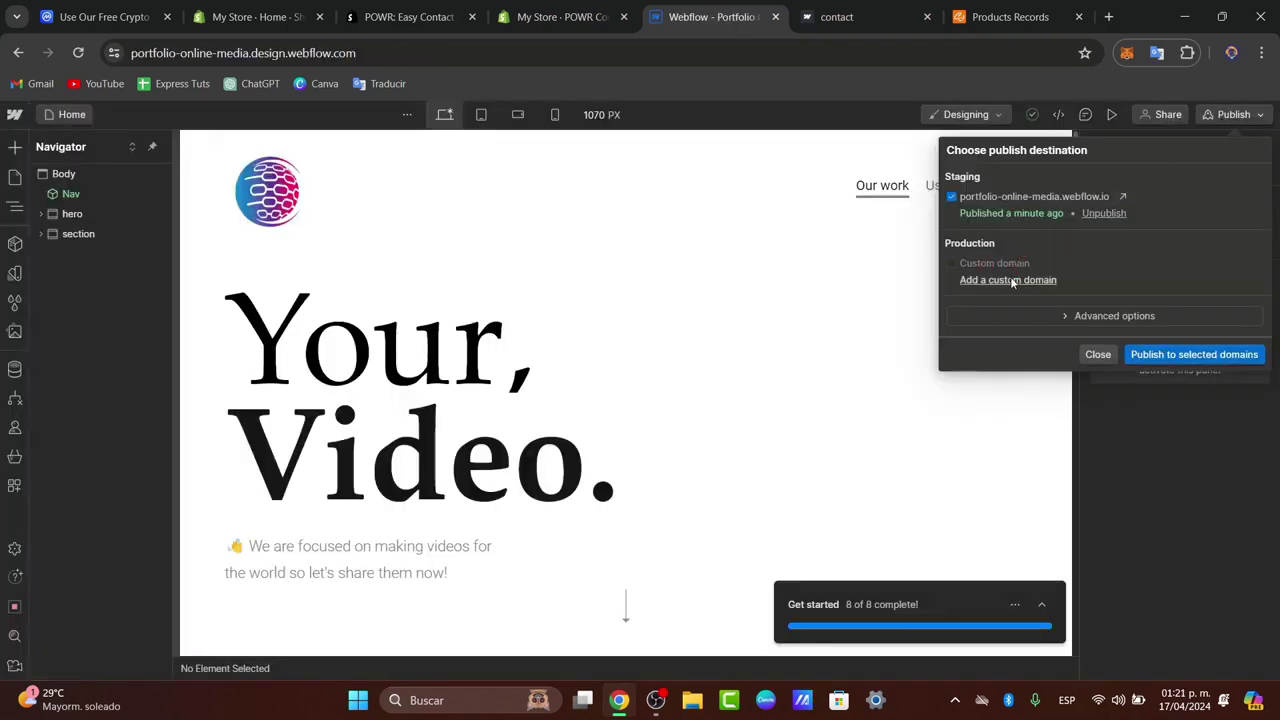
pyautogui.press('Escape')
pyautogui.click(66, 114)
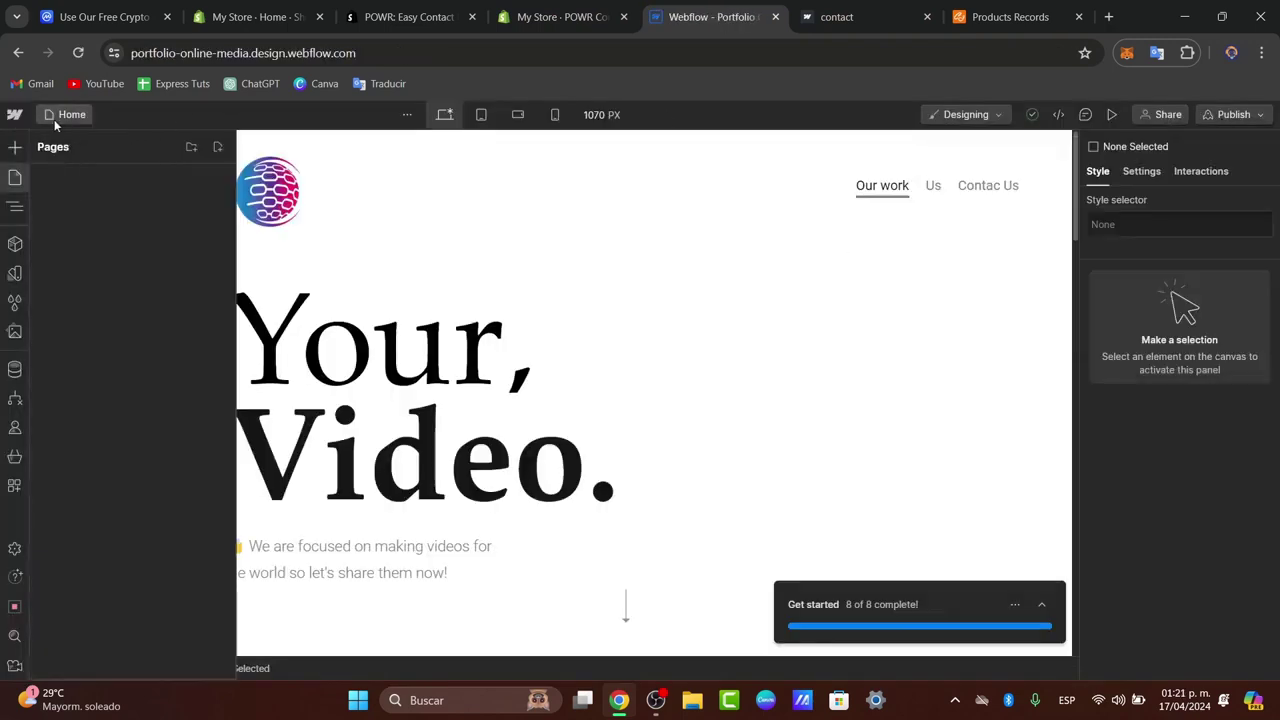
pyautogui.click(14, 114)
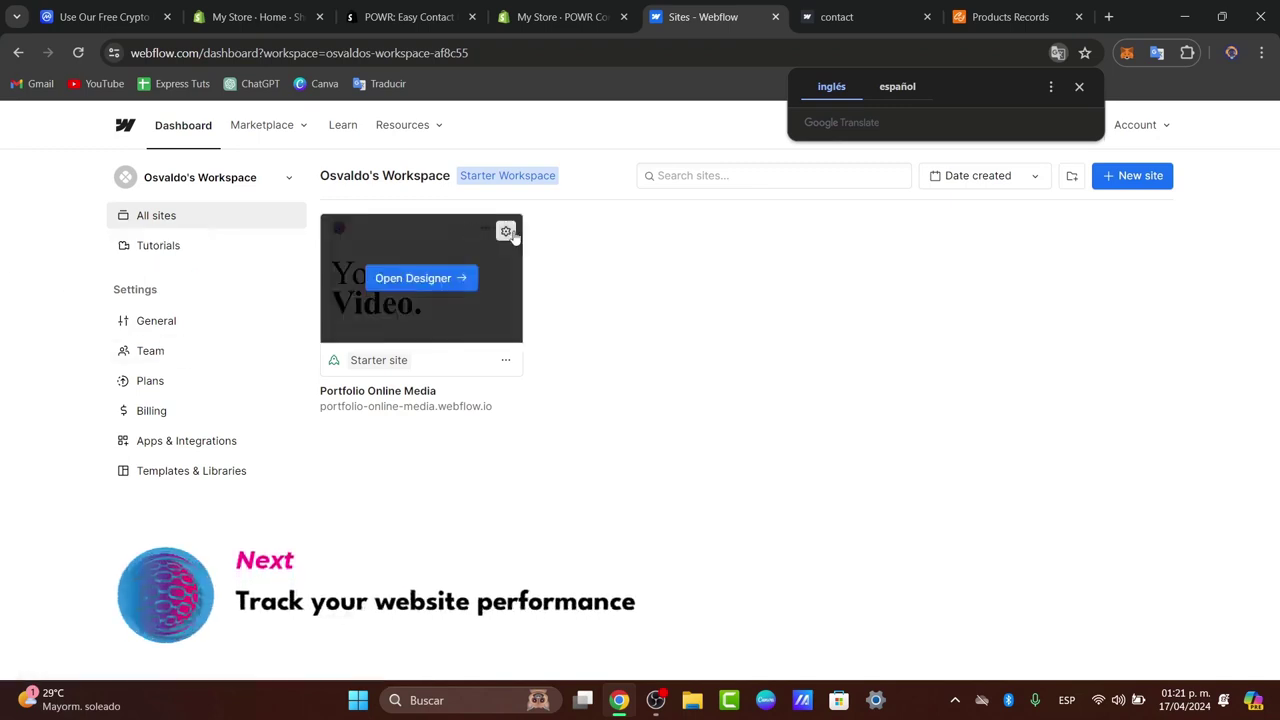
# Open the site settings' SEO page and scroll through indexing, sitemap and verification options.
pyautogui.click(506, 230)
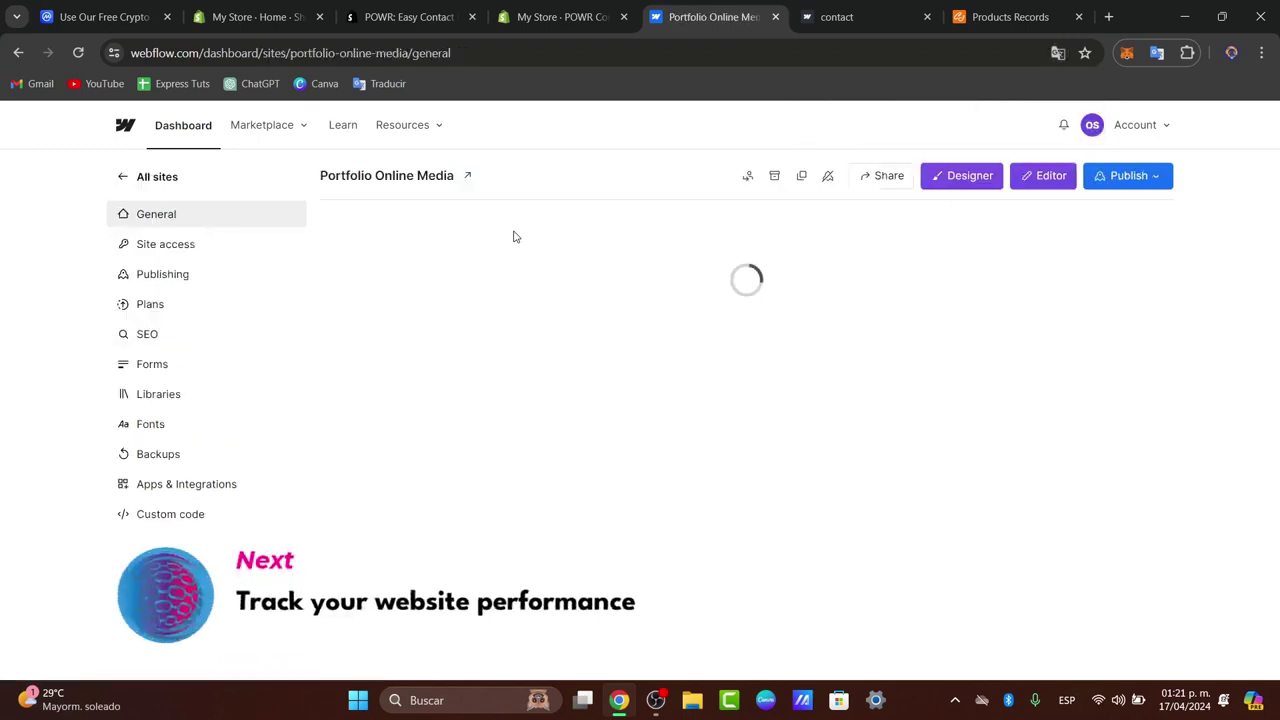
pyautogui.click(150, 335)
pyautogui.scroll(-5, 729, 349)
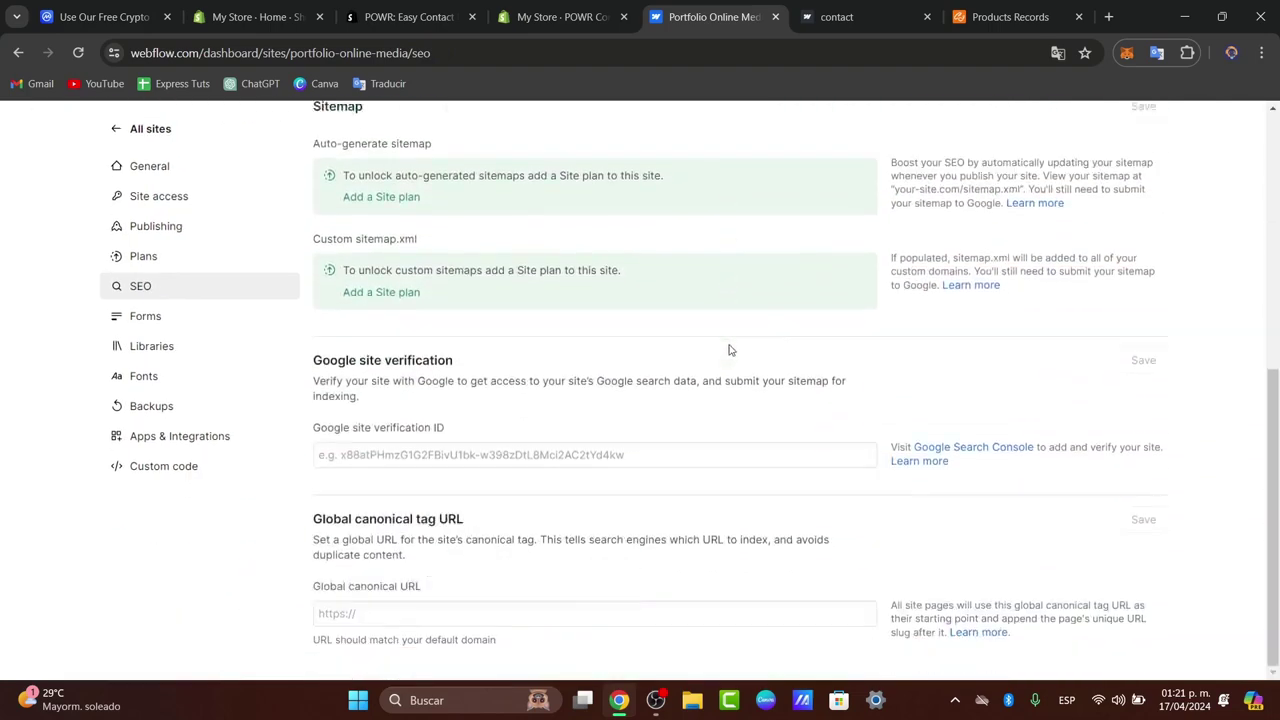
pyautogui.scroll(5, 729, 350)
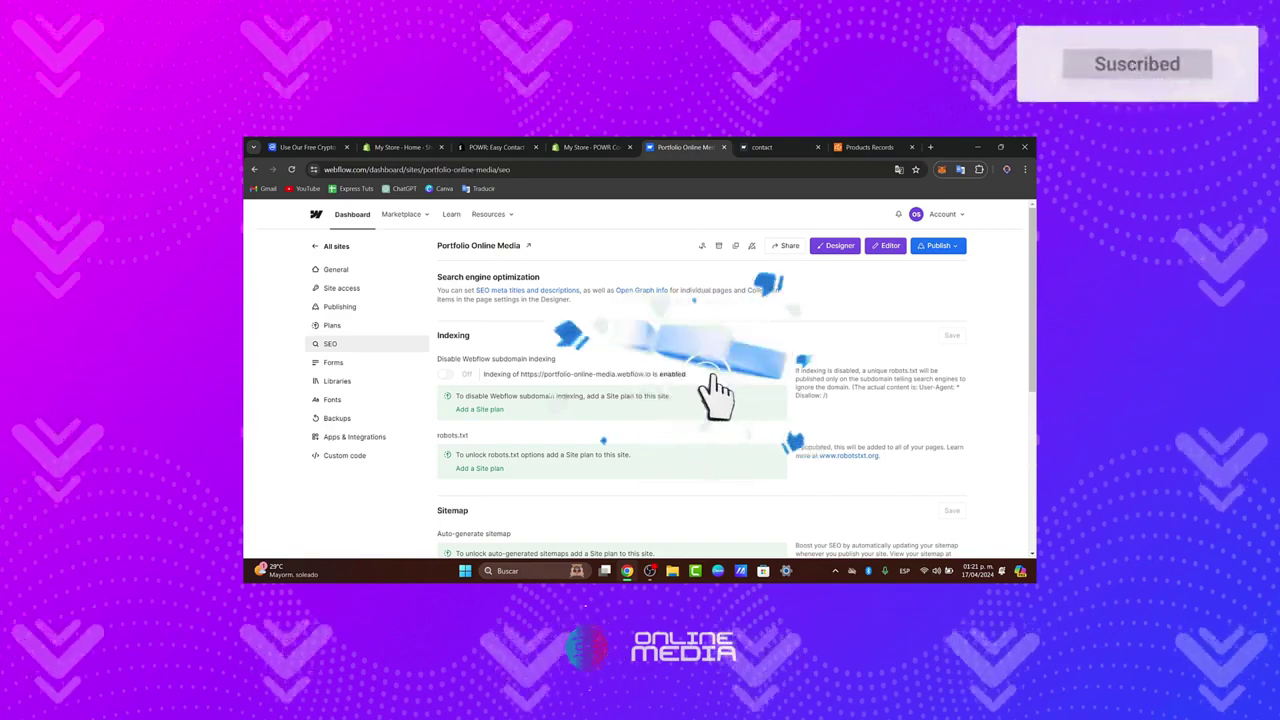
# On the live staging site, go from the contact page to the home page's 01 Sinder project.
pyautogui.click(761, 145)
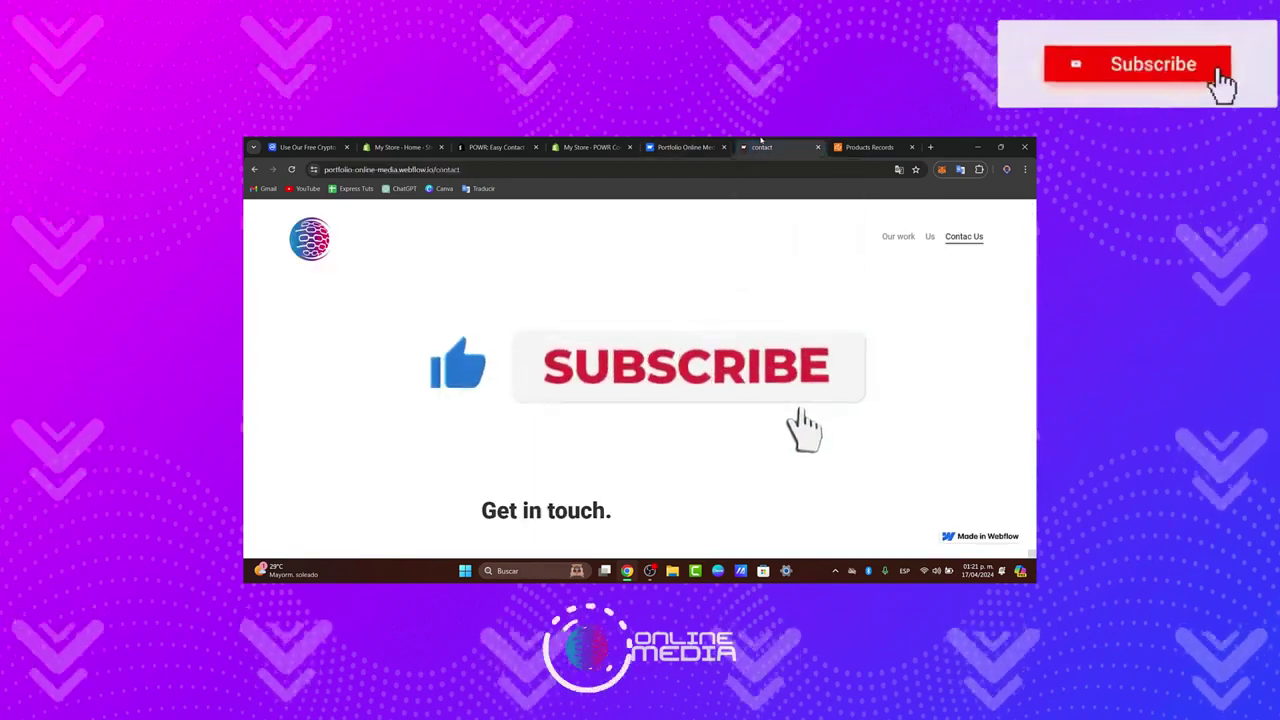
pyautogui.click(898, 236)
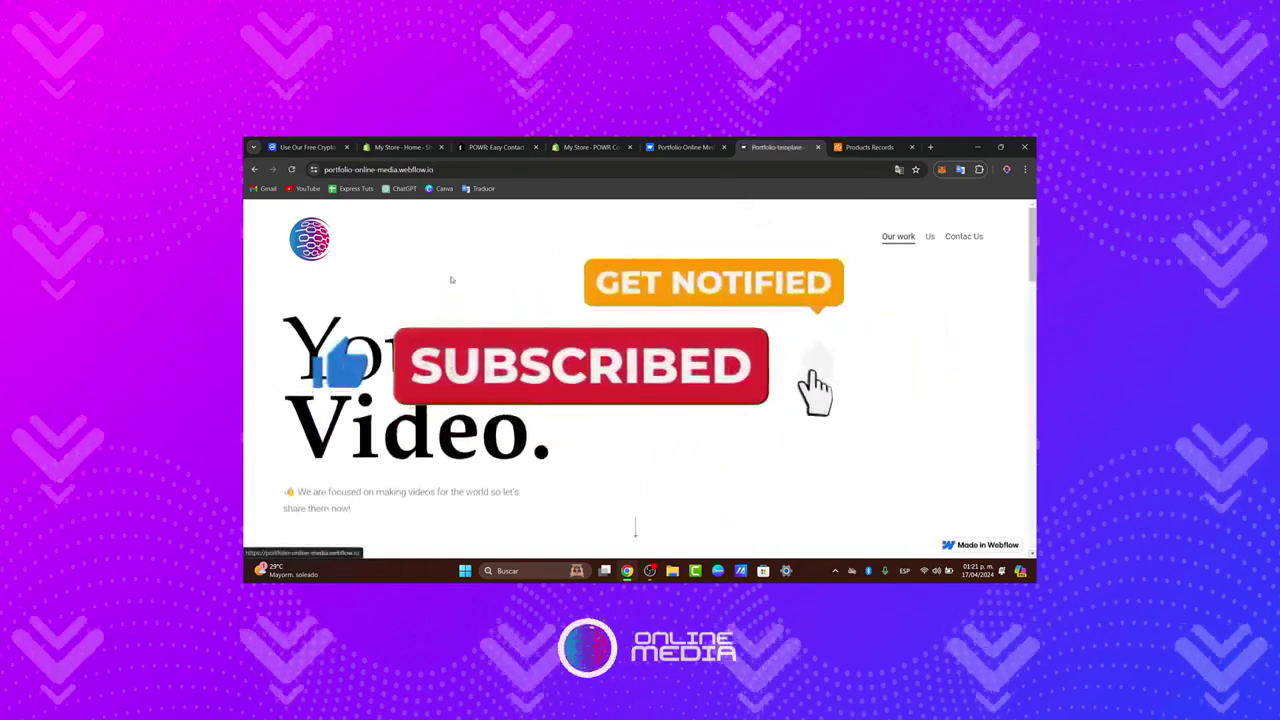
pyautogui.scroll(-5, 600, 300)
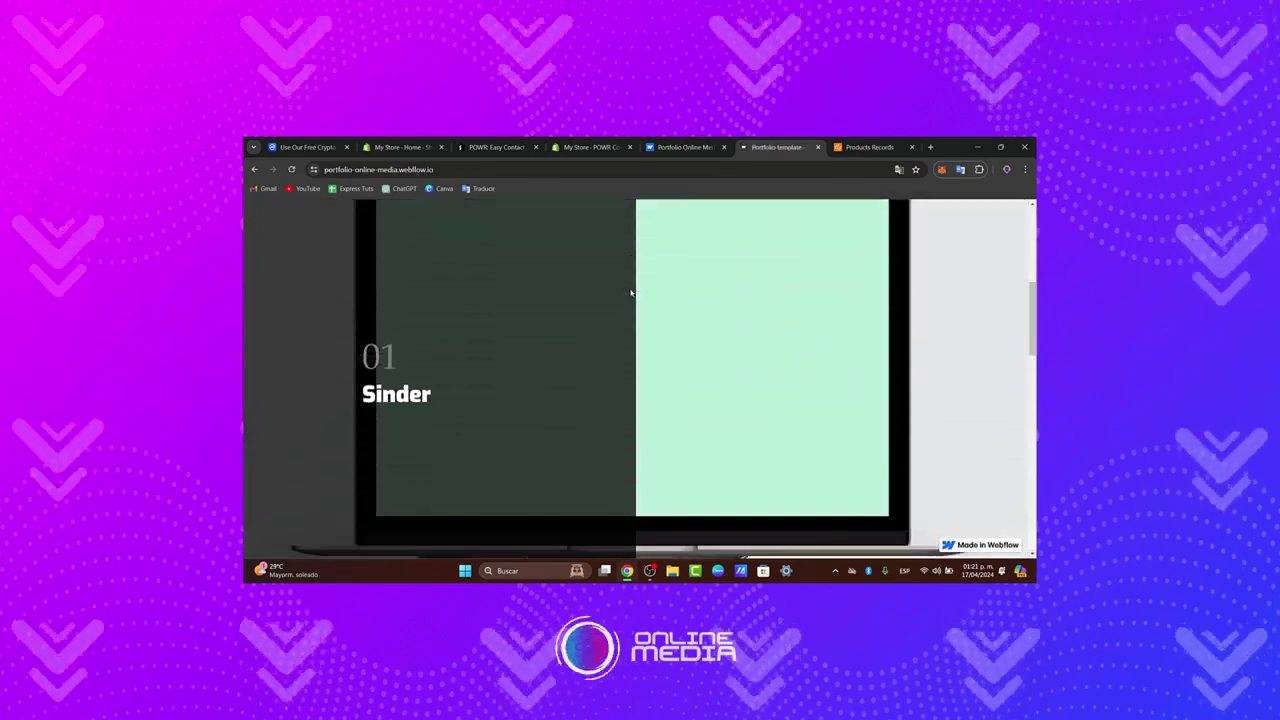